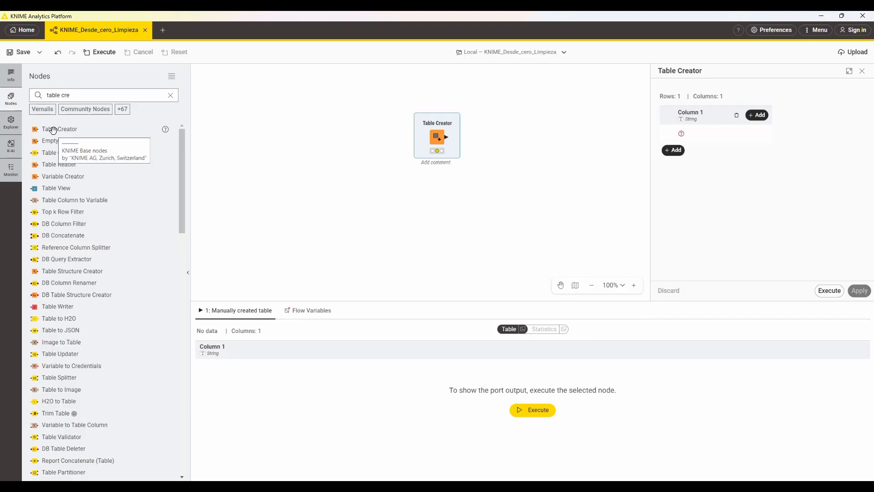
Add two more Table Creator nodes to the workflow canvas beside the existing one.
drag(54, 131, 326, 135)
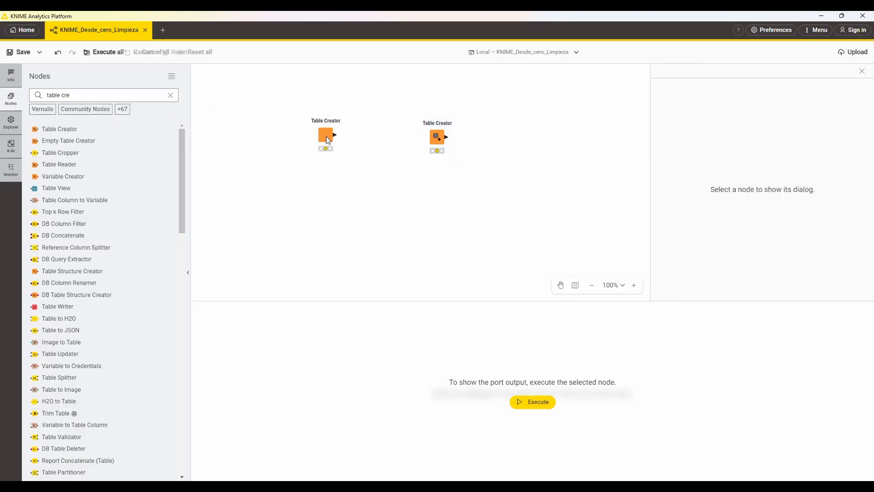
double_click(85, 131)
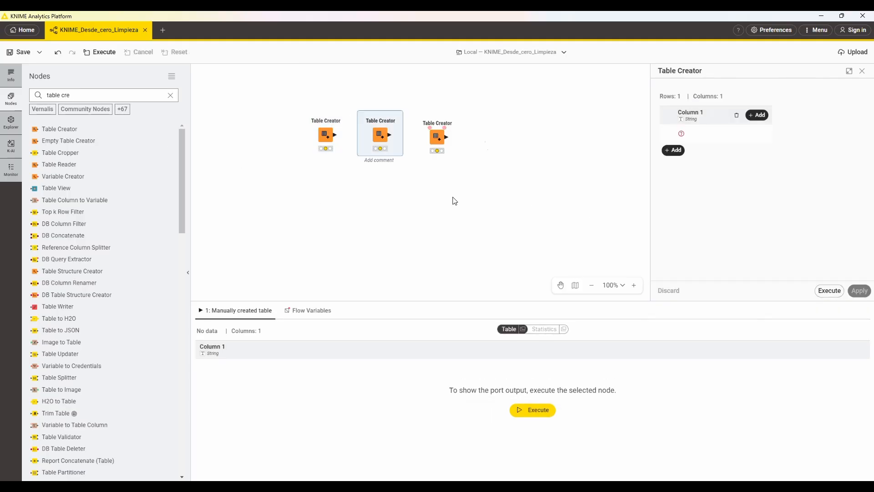
Delete every Table Creator node from the workflow canvas.
mouse_move(422, 113)
drag(380, 141, 492, 131)
key(Delete)
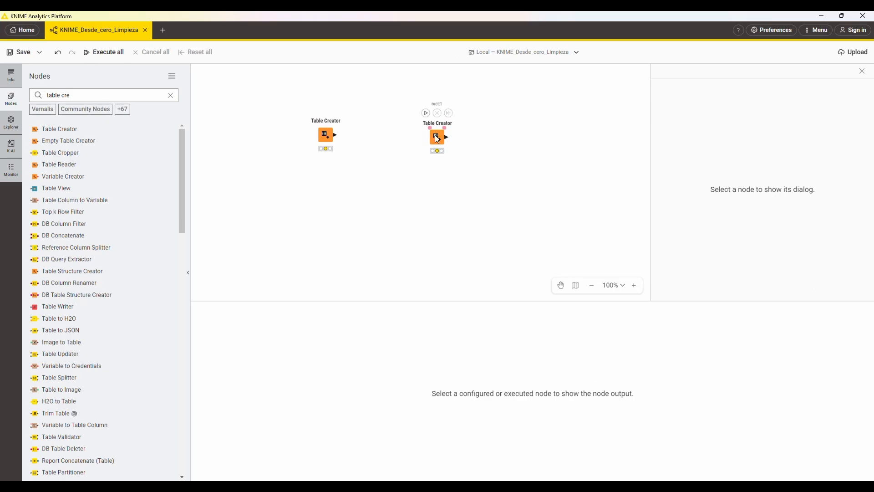
key(Delete)
click(324, 132)
key(Delete)
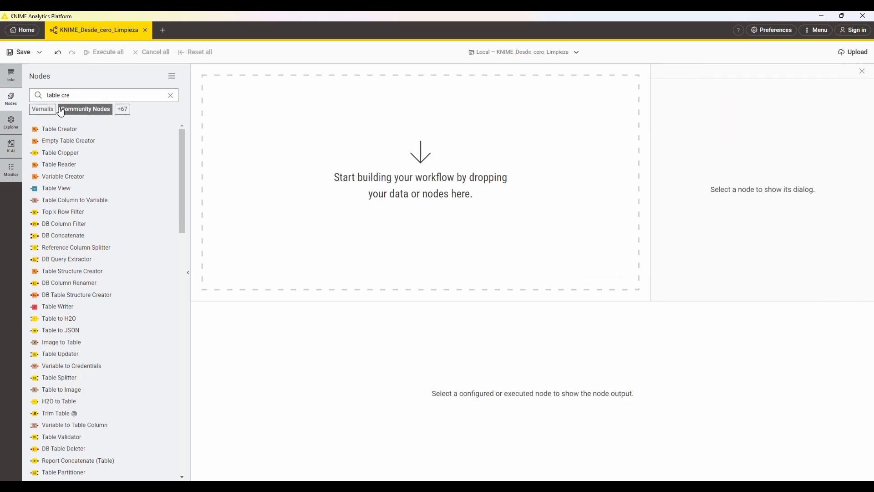
Add a single Table Creator node to the empty workflow and consult its description, closing it when done.
double_click(58, 133)
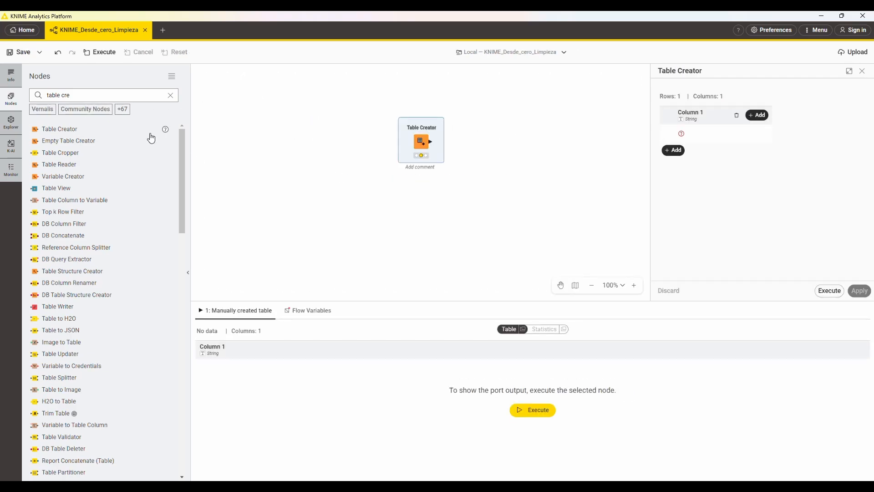
mouse_move(165, 135)
click(166, 131)
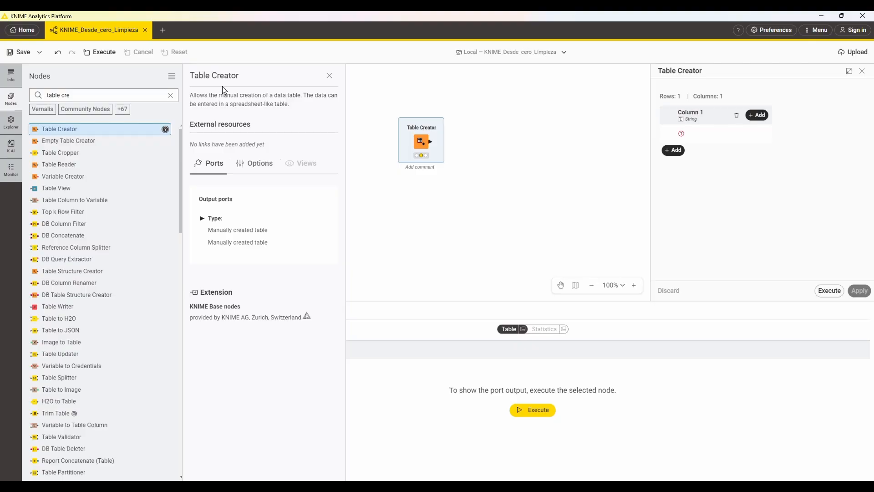
click(329, 74)
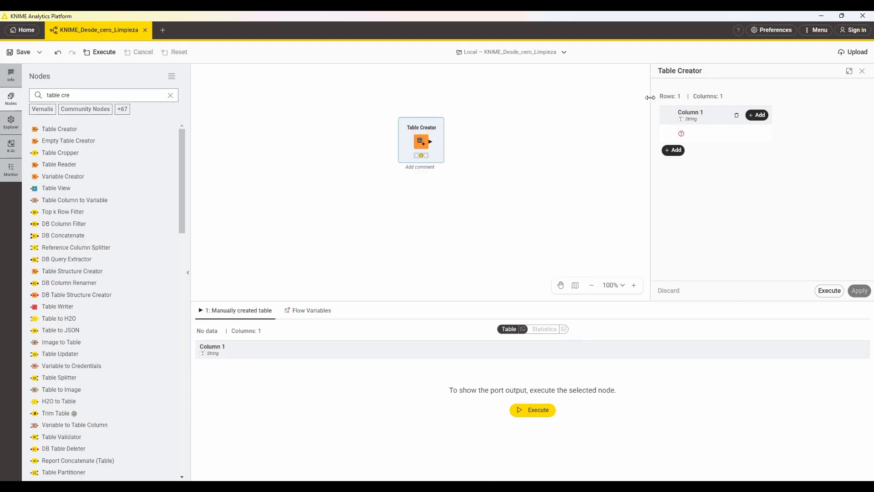
Widen the Table Creator configuration area and add one column and five rows to its table.
drag(650, 94, 605, 94)
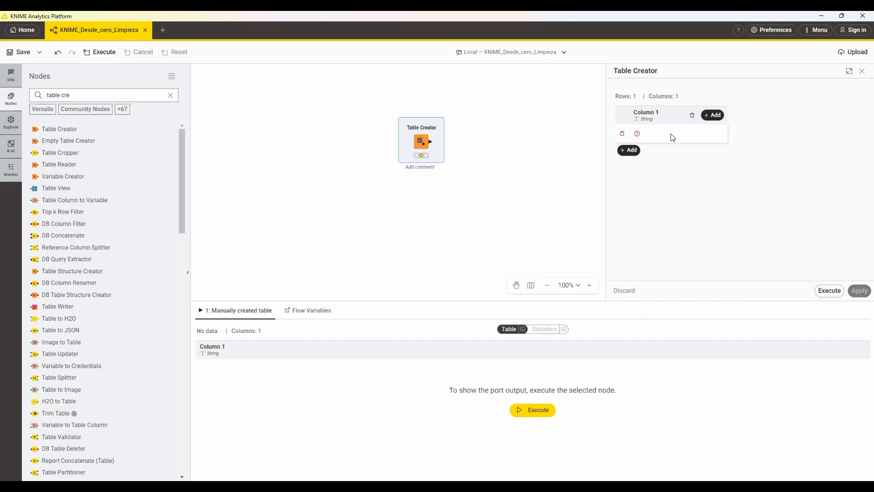
click(712, 116)
click(630, 151)
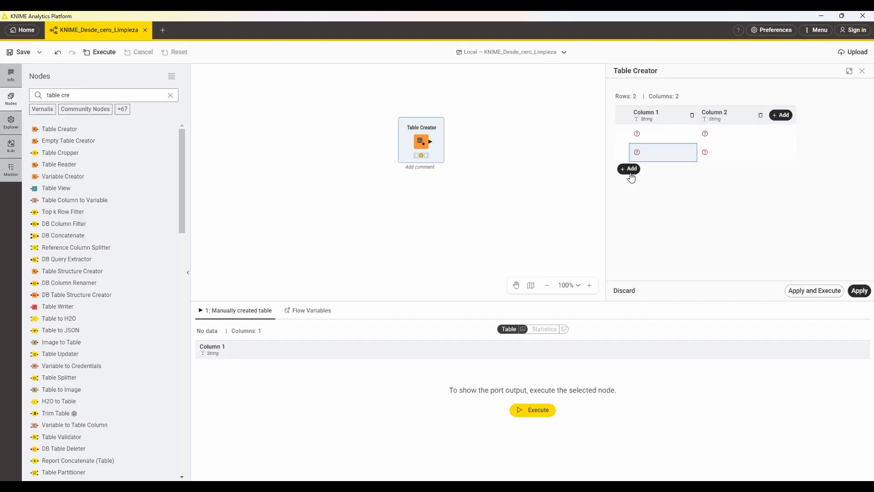
click(630, 169)
click(630, 187)
click(631, 206)
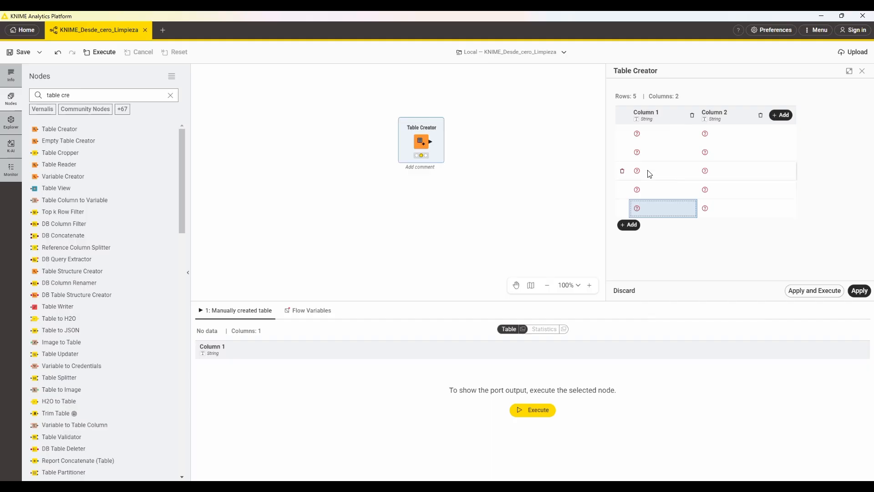
click(630, 225)
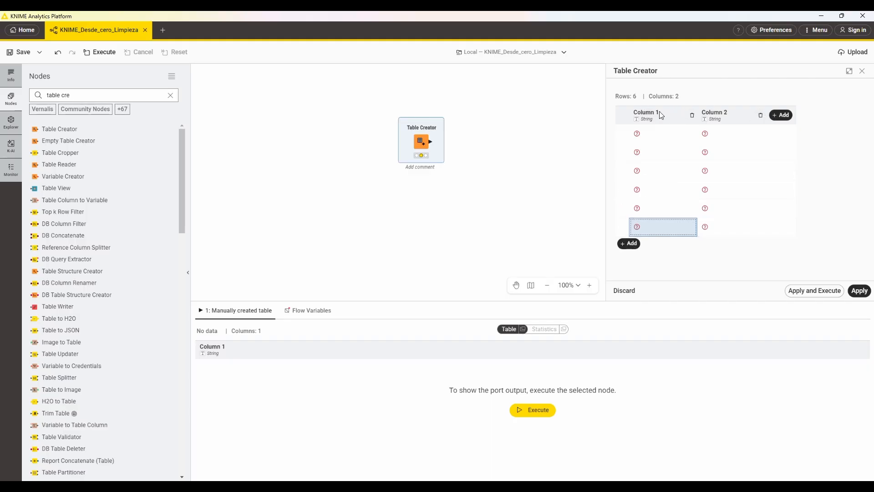
Rename the table's first column as Departamentos.
click(656, 112)
triple_click(642, 124)
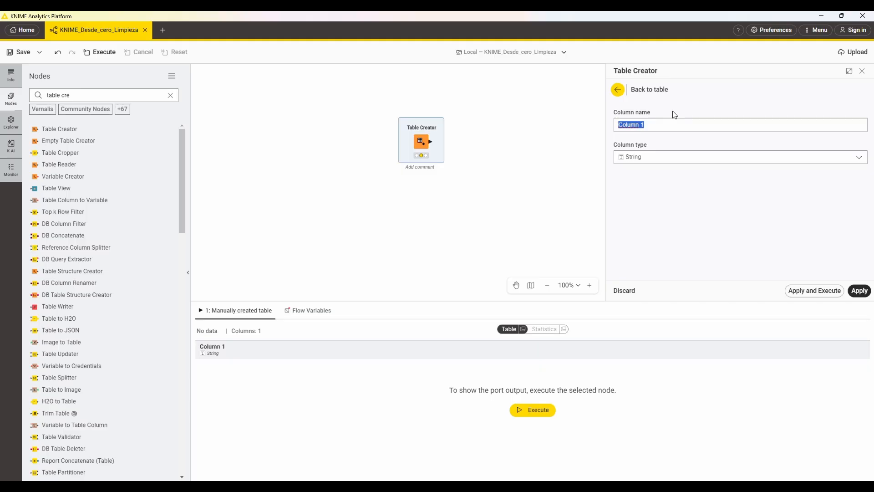
text(Depa)
key(Caps_Lock)
text(r)
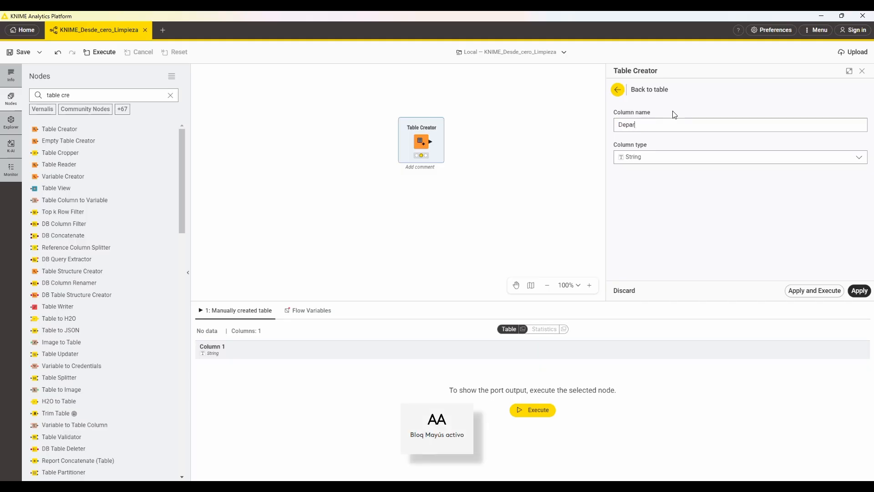
text(tamentos)
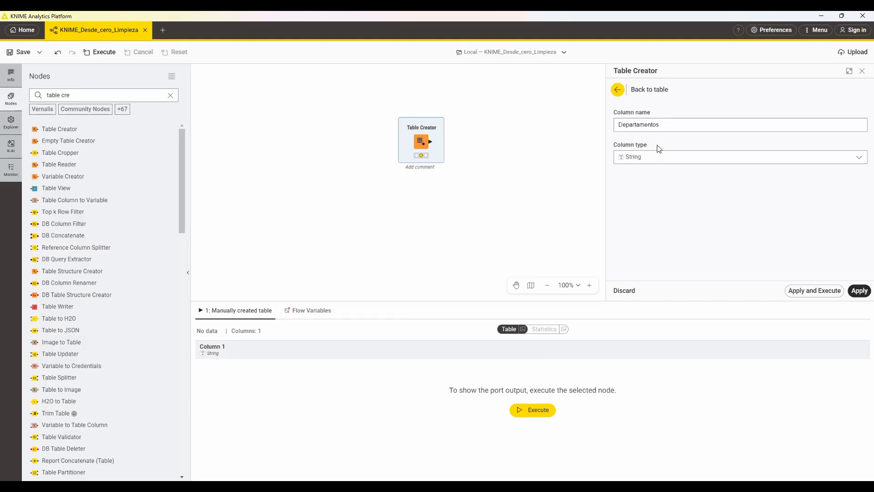
Look through the data types available for the Departamentos column.
click(653, 157)
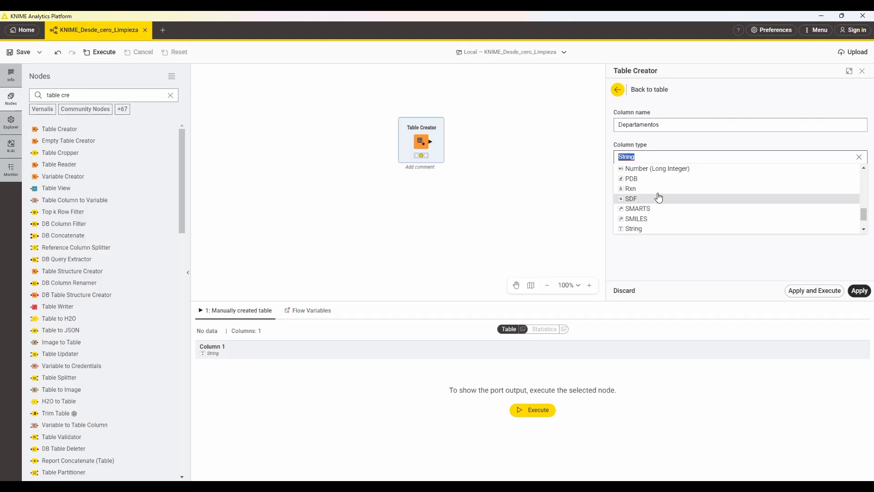
scroll(657, 195, down, 2)
scroll(659, 197, up, 5)
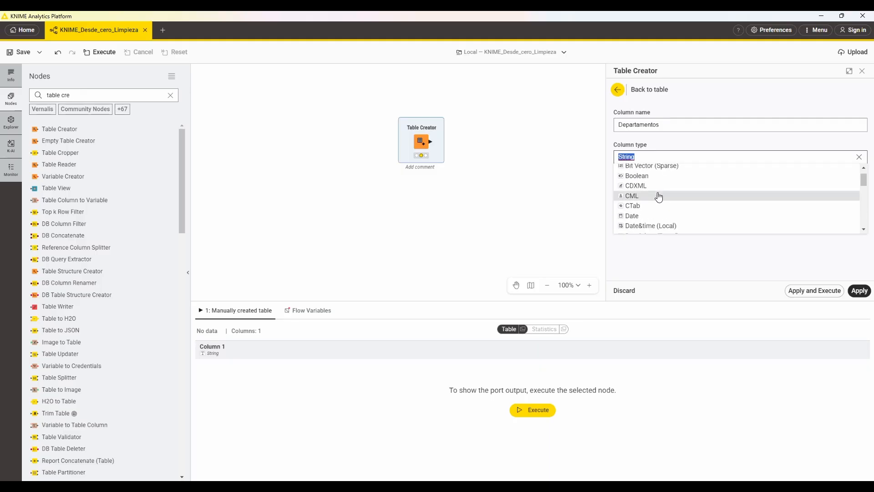
scroll(658, 197, down, 2)
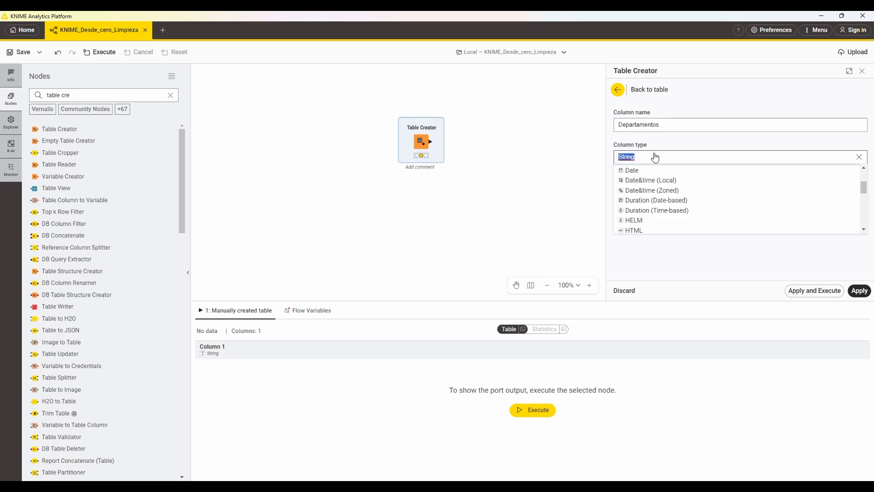
scroll(659, 191, down, 6)
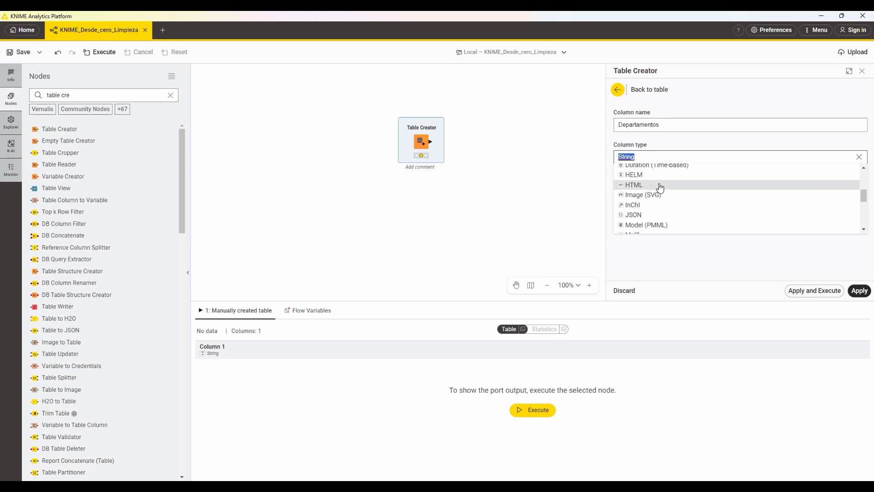
scroll(660, 191, down, 1)
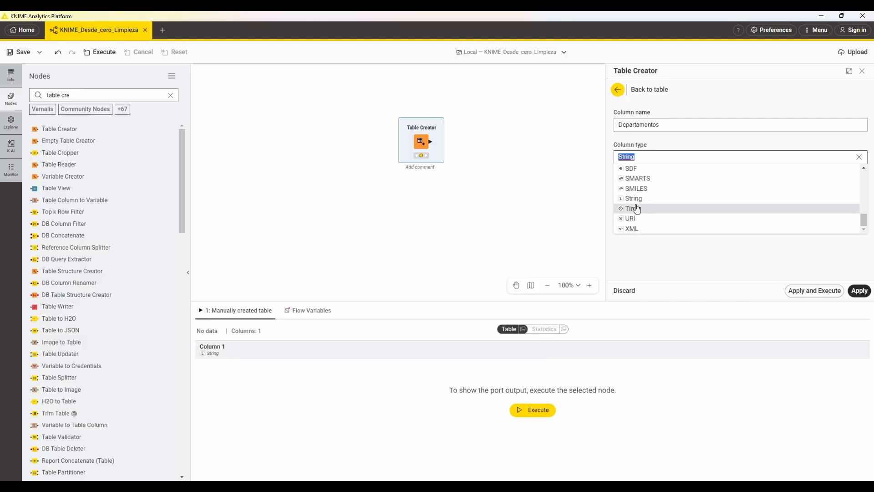
scroll(634, 196, up, 10)
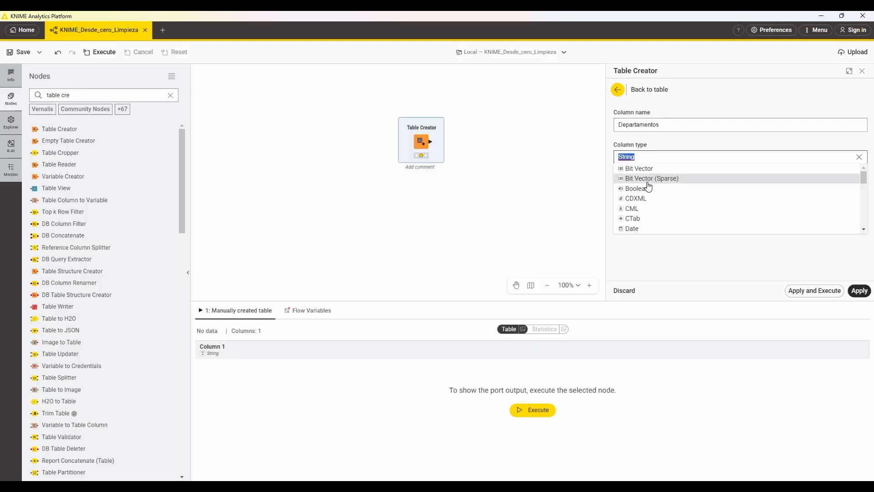
scroll(648, 186, down, 2)
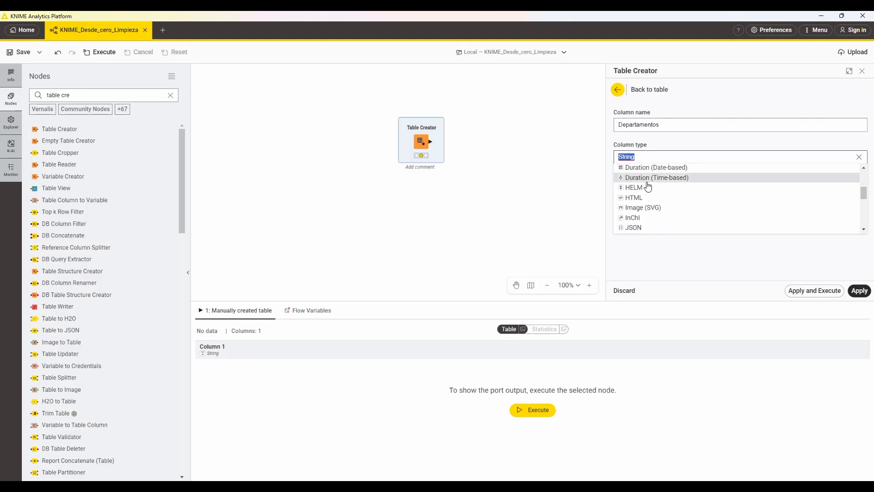
scroll(648, 185, up, 3)
Set the Departamentos column's type to String and return to the table.
click(655, 157)
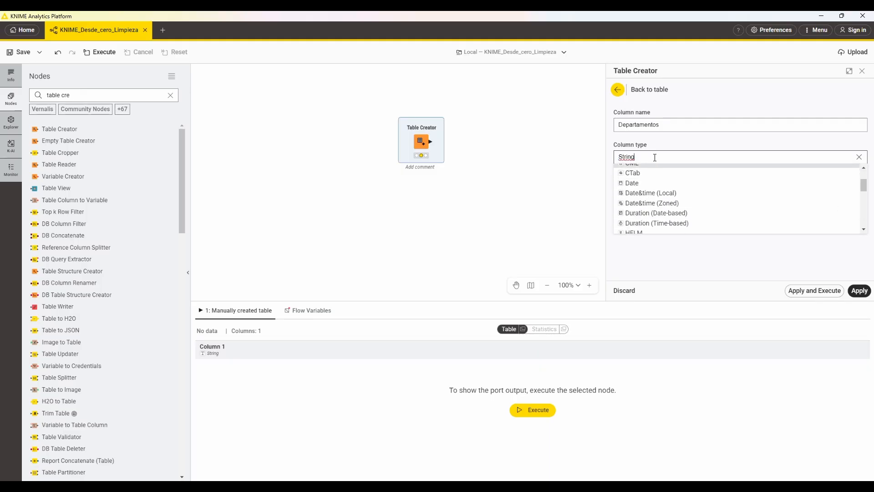
click(655, 165)
click(656, 160)
scroll(656, 187, down, 4)
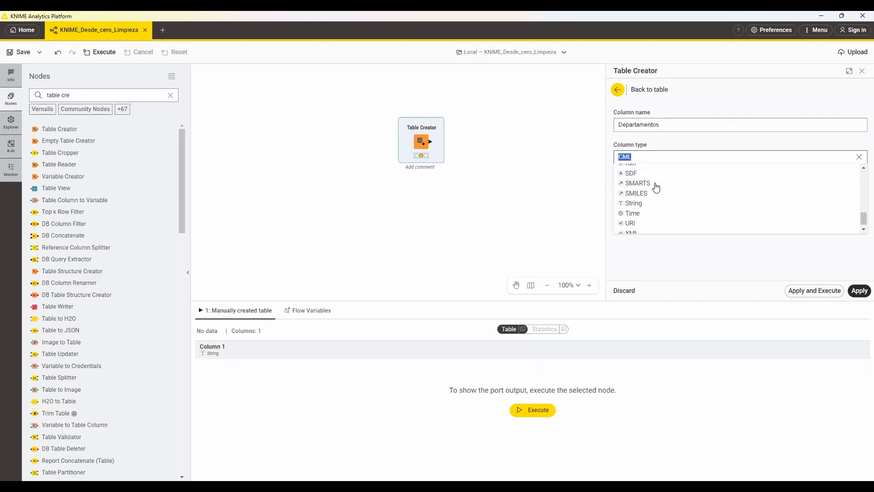
scroll(660, 205, up, 3)
scroll(660, 205, down, 3)
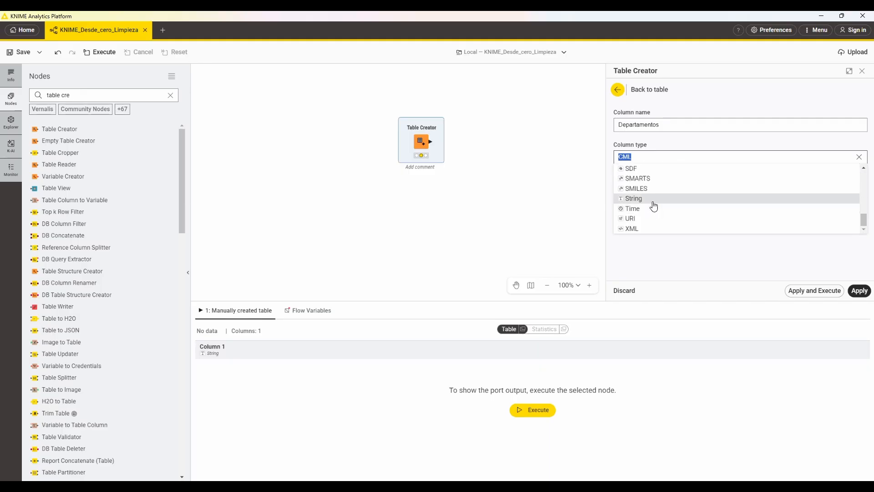
click(653, 204)
click(630, 94)
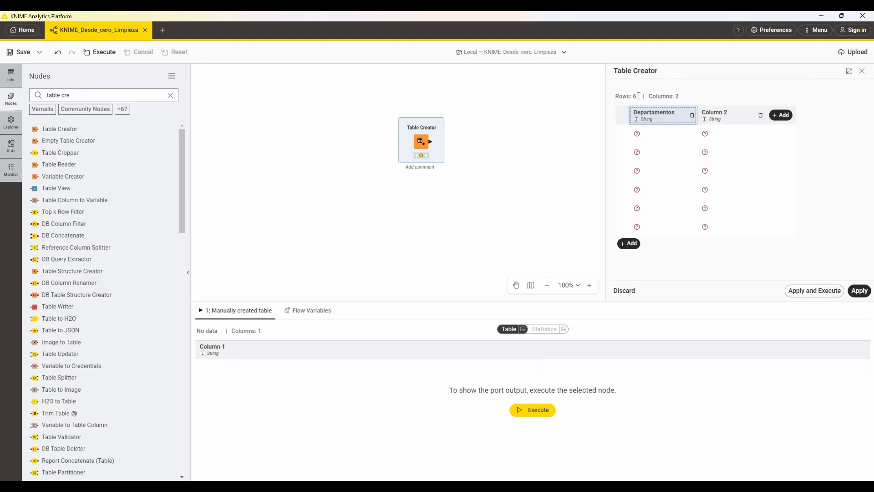
Rename the table's second column as Capital and return to the table.
click(708, 113)
triple_click(683, 125)
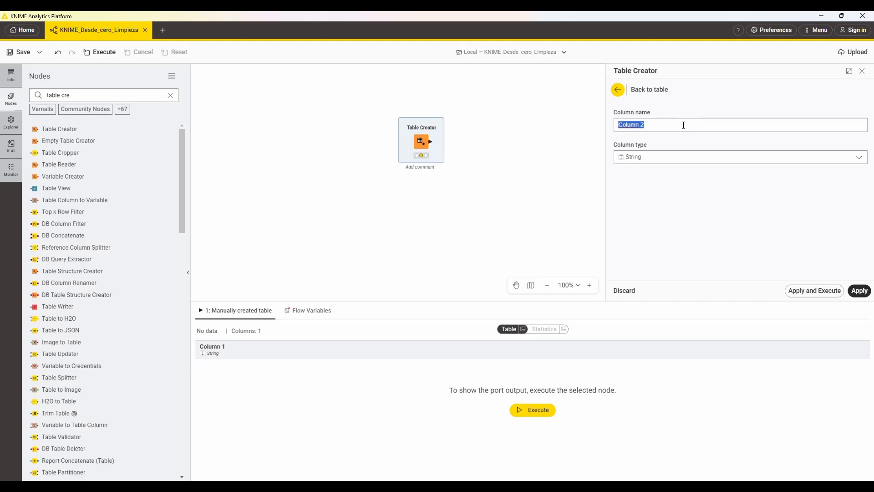
text(C)
key(Caps_Lock)
text(apita)
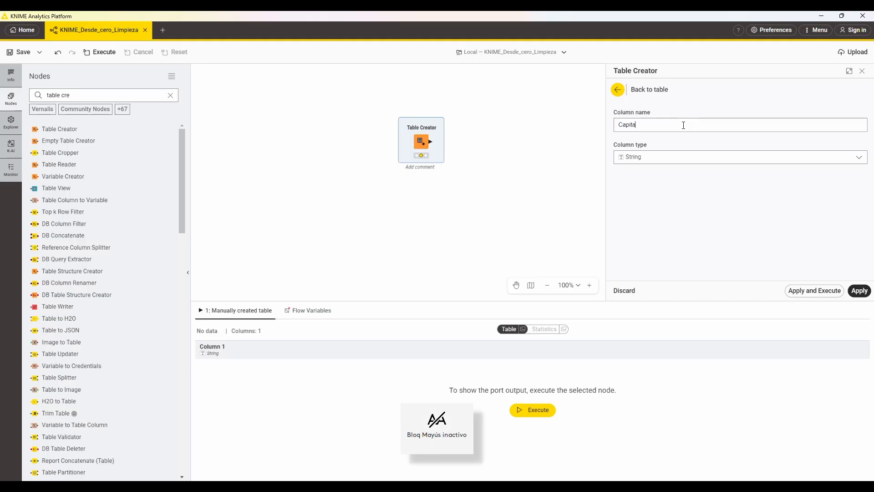
text(l)
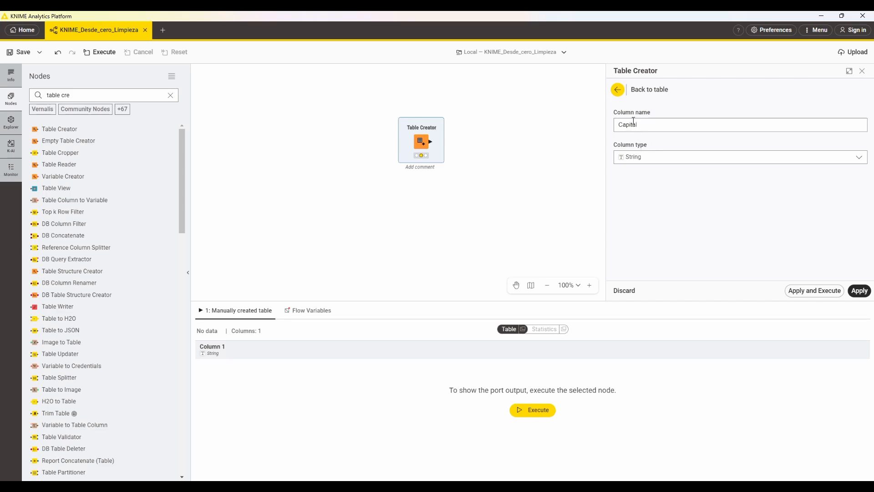
click(618, 89)
Enter Amazonas in the first row of the Departamentos column.
double_click(638, 132)
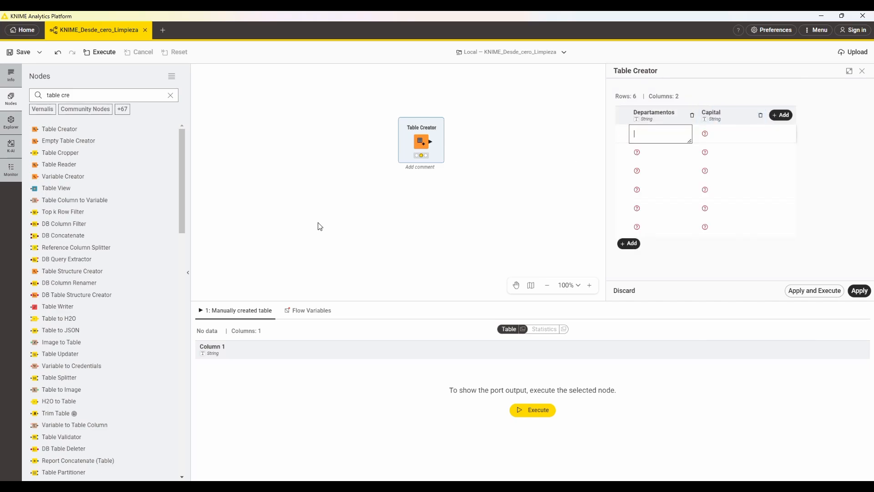
key(alt+Tab)
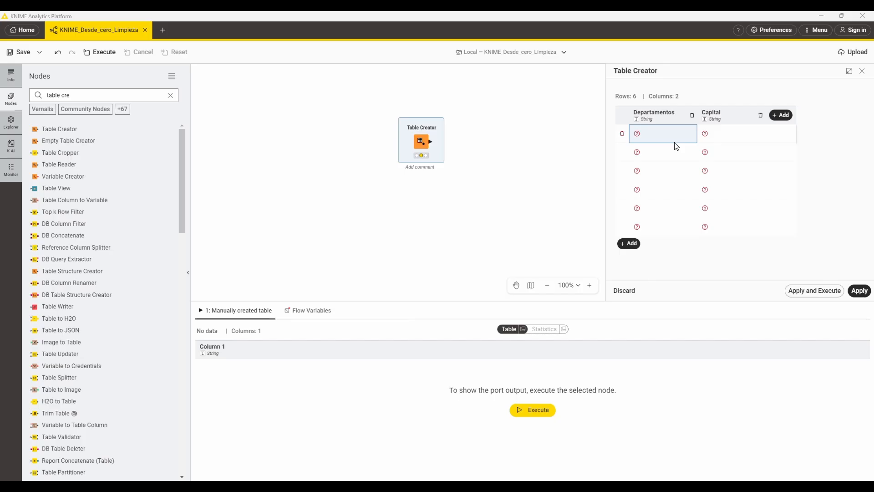
click(664, 136)
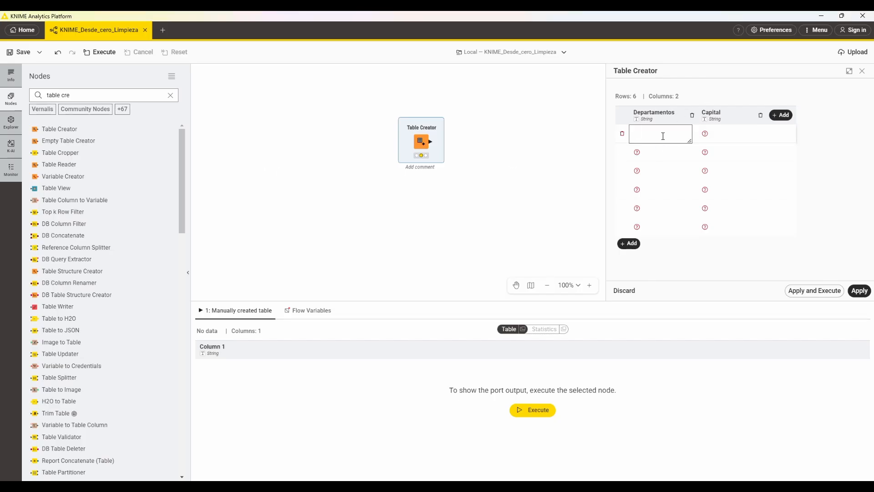
text(A)
key(Caps_Lock)
text(n)
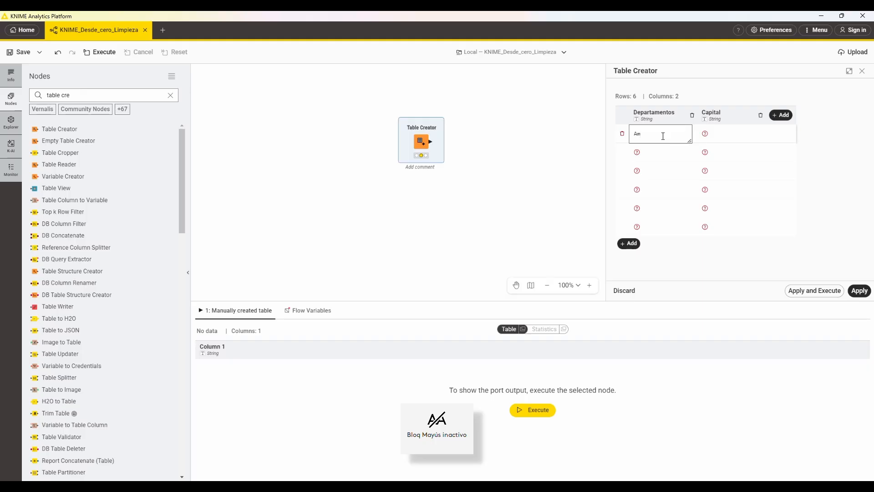
text(azonas)
Enter Leticia in the Capital column for the Amazonas row.
click(732, 134)
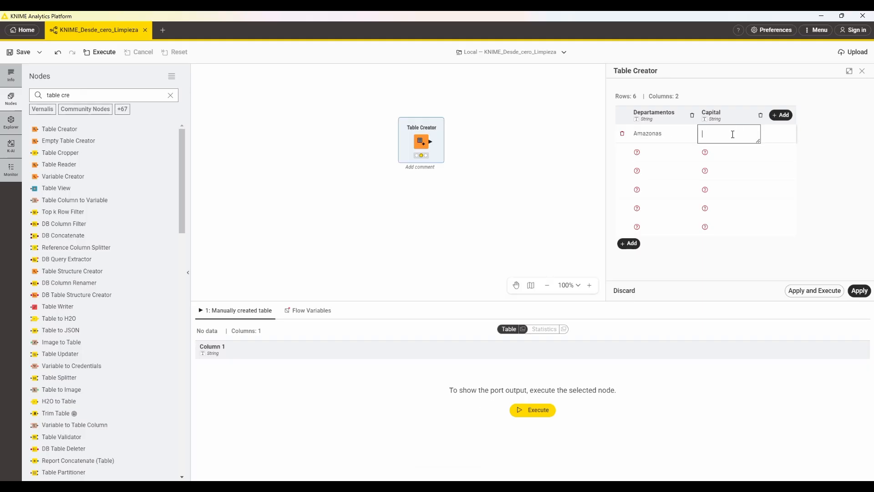
key(Caps_Lock)
text(L)
key(Caps_Lock)
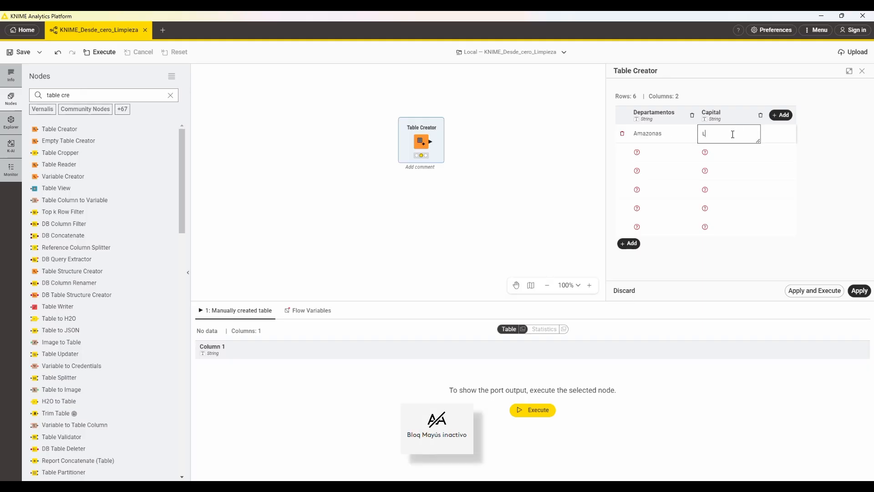
text(eti)
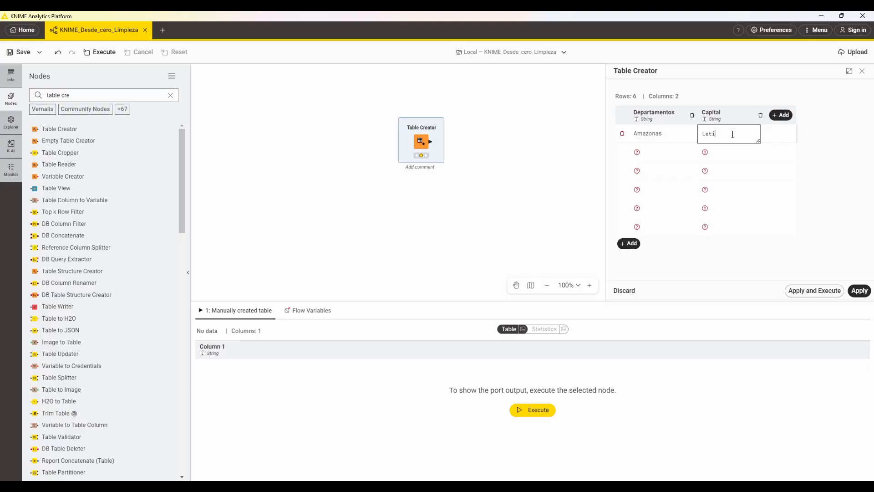
text(vcia)
Enter Antioquia in the second row of the Departamentos column.
click(659, 150)
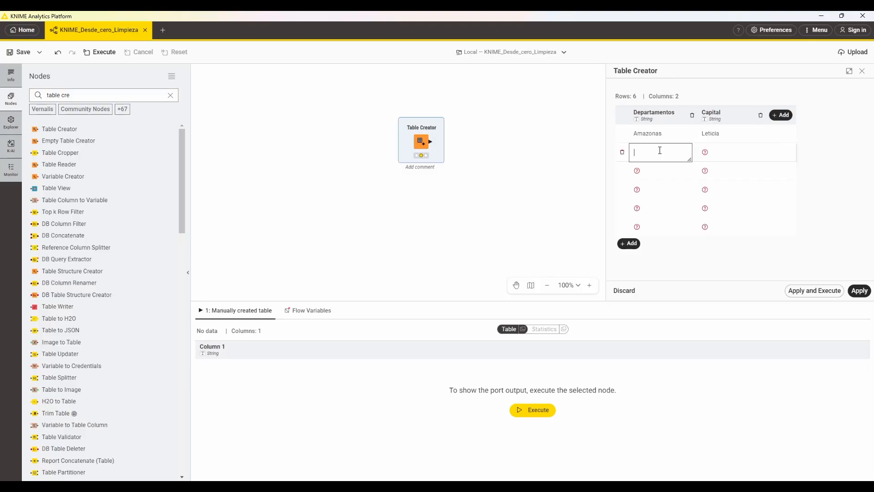
key(Caps_Lock)
text(A)
key(Caps_Lock)
text(ntioqu)
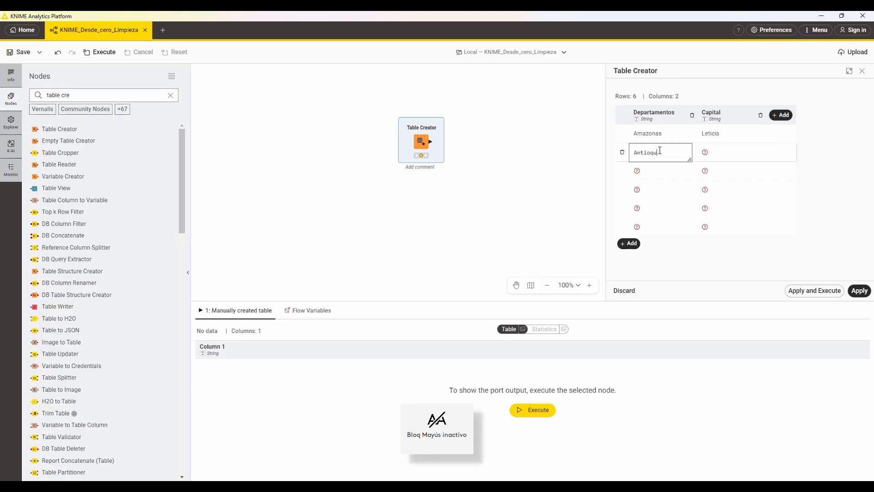
text(ia)
Enter Medellin in the Capital column for the Antioquia row.
click(708, 153)
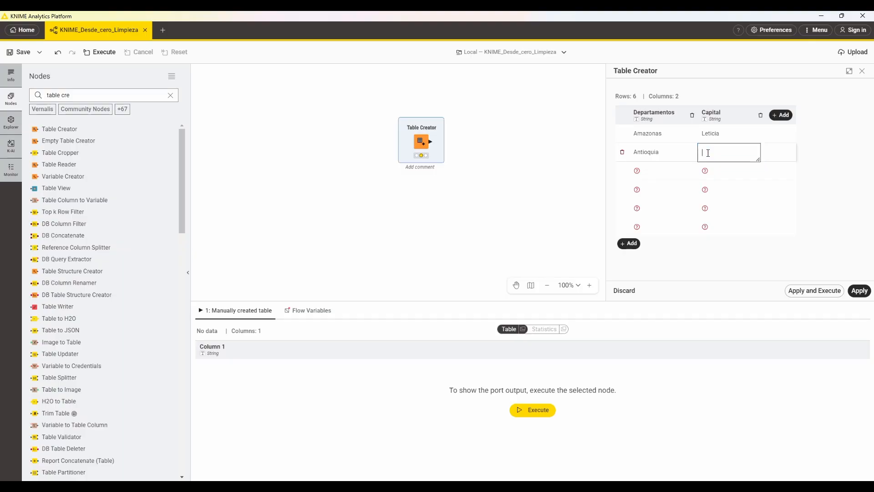
key(Caps_Lock)
text(M)
key(Caps_Lock)
text(edellin)
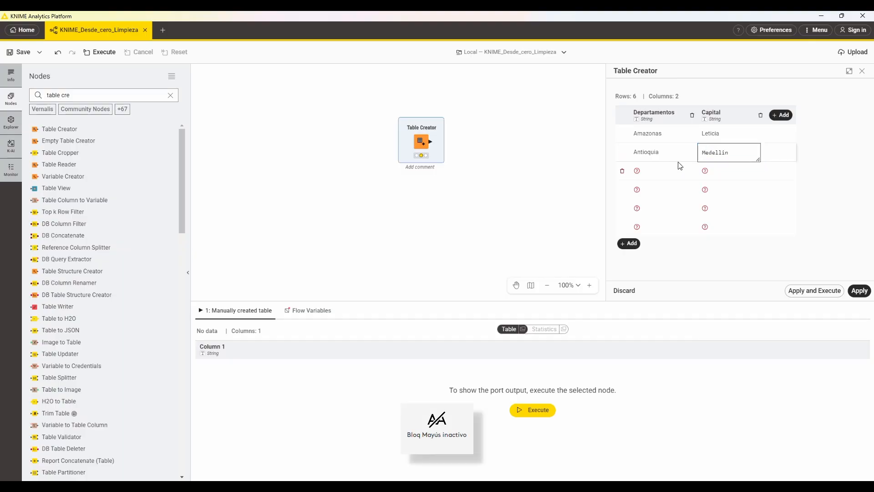
Enter Bolivar in the third row of the Departamentos column.
click(658, 173)
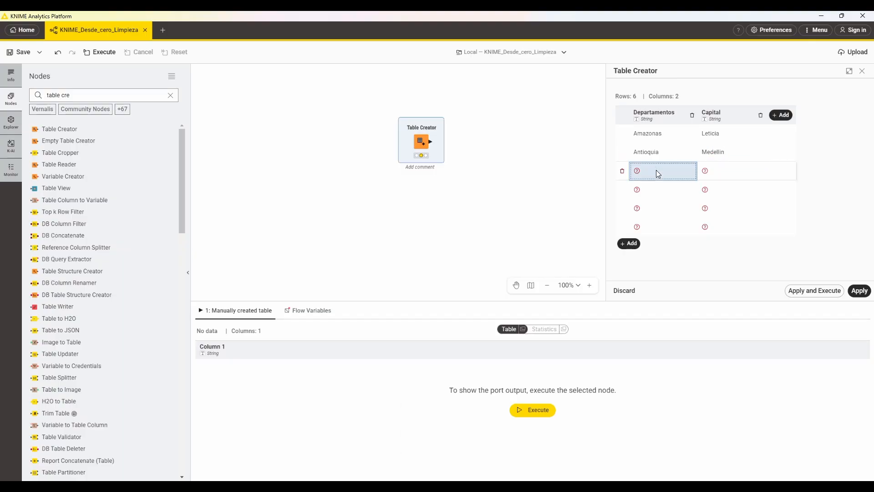
click(657, 171)
key(Caps_Lock)
text(B)
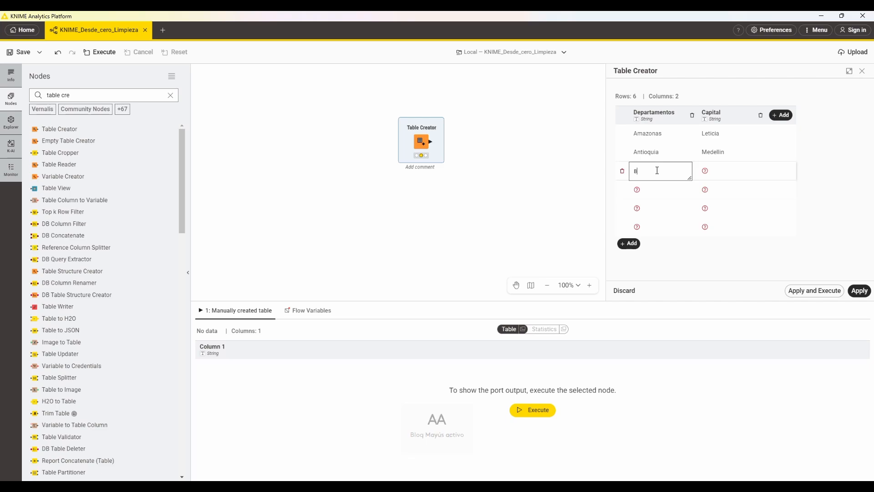
key(Caps_Lock)
text(olivar)
Enter Cartagena in the Capital column for the Bolivar row.
click(720, 172)
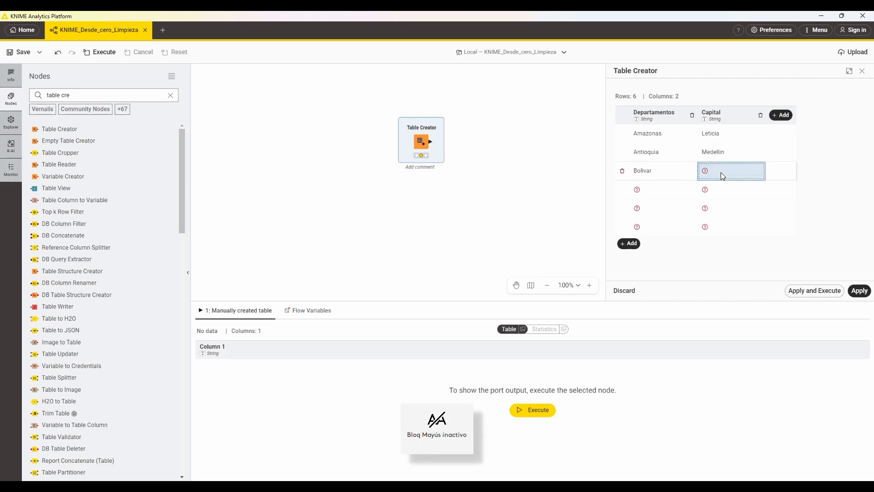
key(Caps_Lock)
text(Cart)
key(Caps_Lock)
text(a)
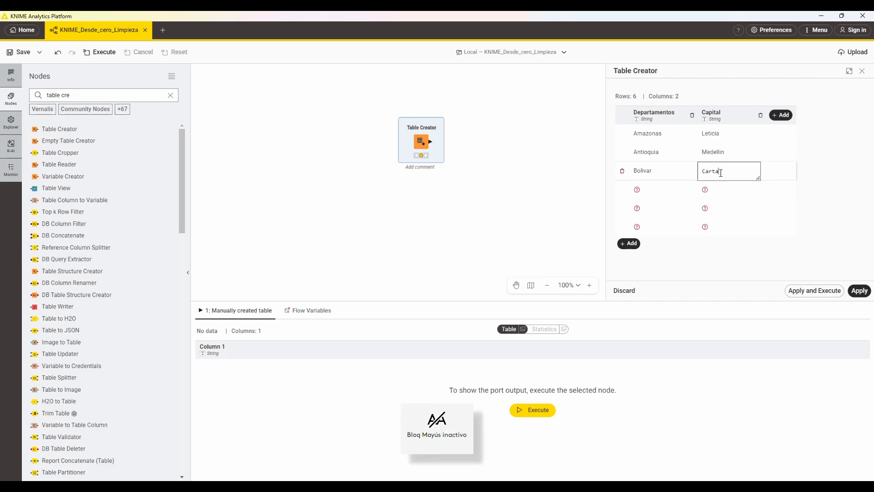
text(gena)
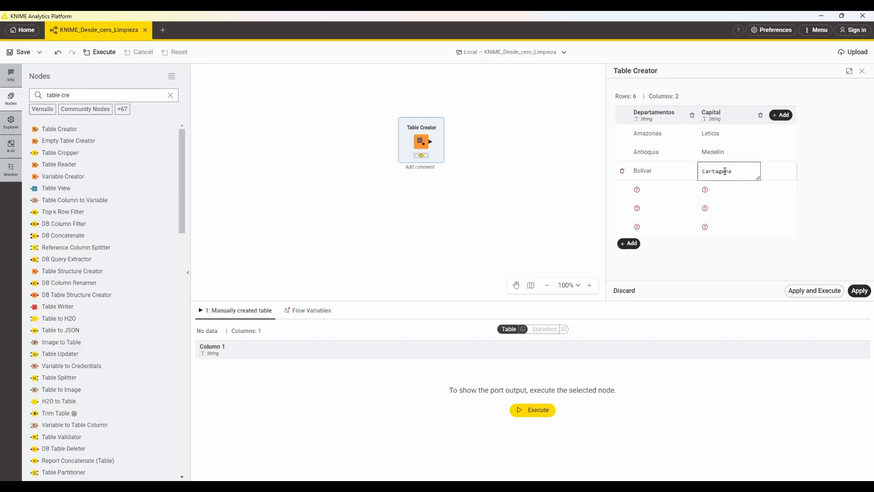
click(666, 171)
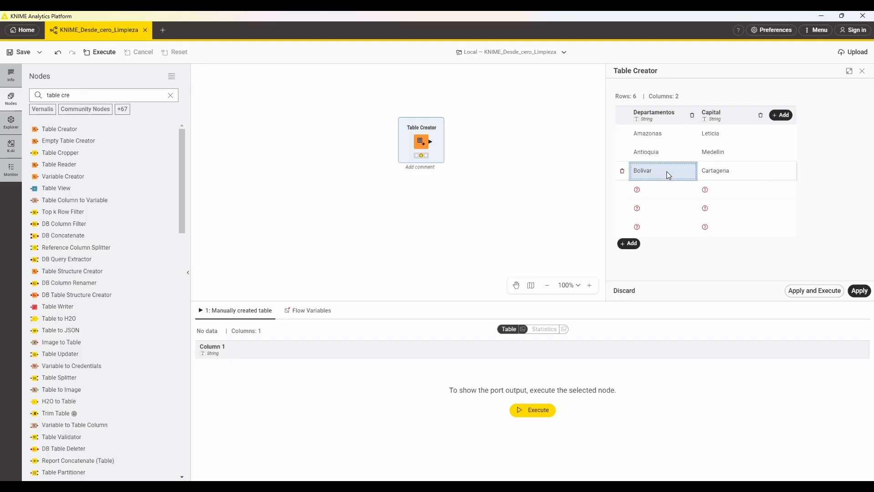
Enter Cesar in the fourth row of the Departamentos column.
double_click(650, 189)
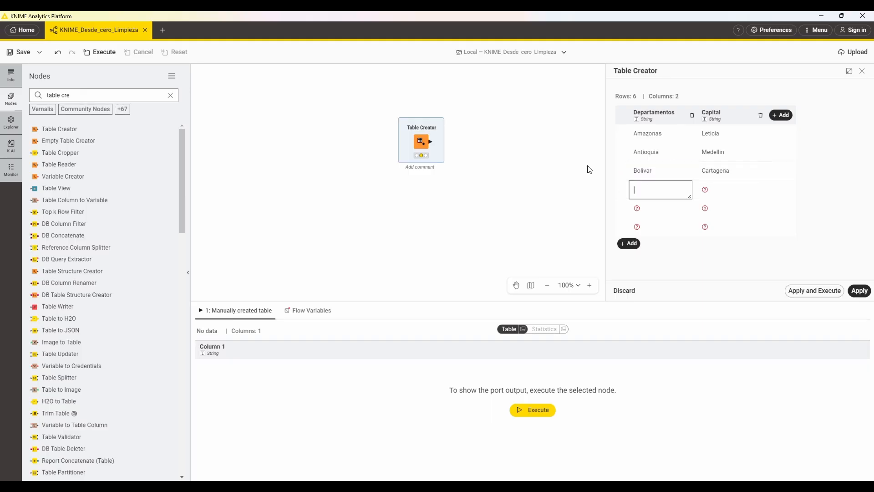
text(C)
key(Caps_Lock)
text(esar)
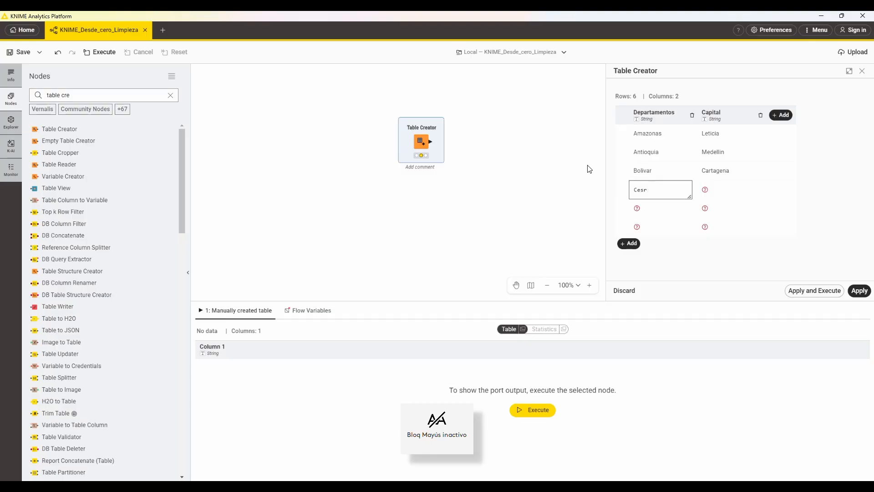
Enter Valledupar in the Capital column for the Cesar row.
click(731, 186)
double_click(731, 187)
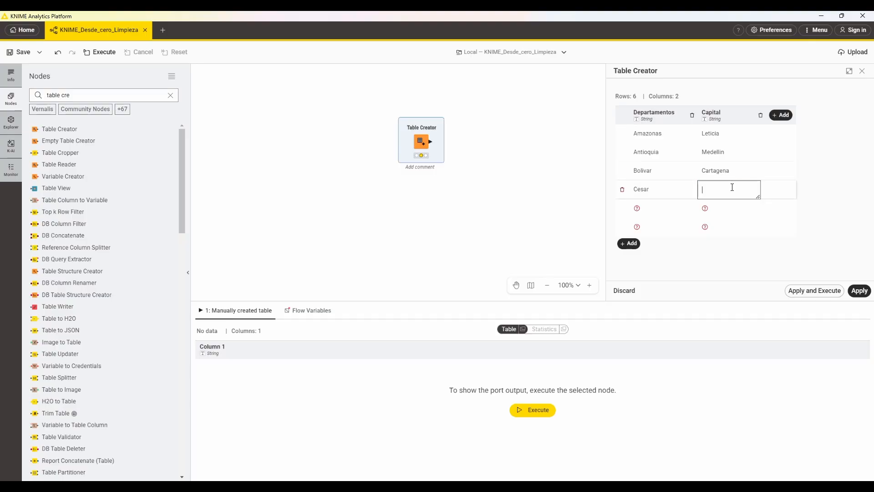
text(Va)
key(Caps_Lock)
key(Caps_Lock)
text(lleduap)
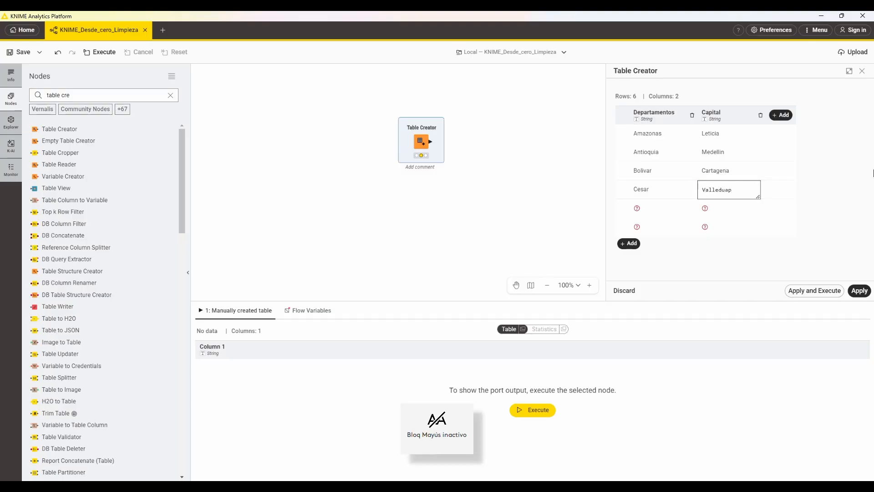
key(BackSpace)
key(BackSpace)
text(par)
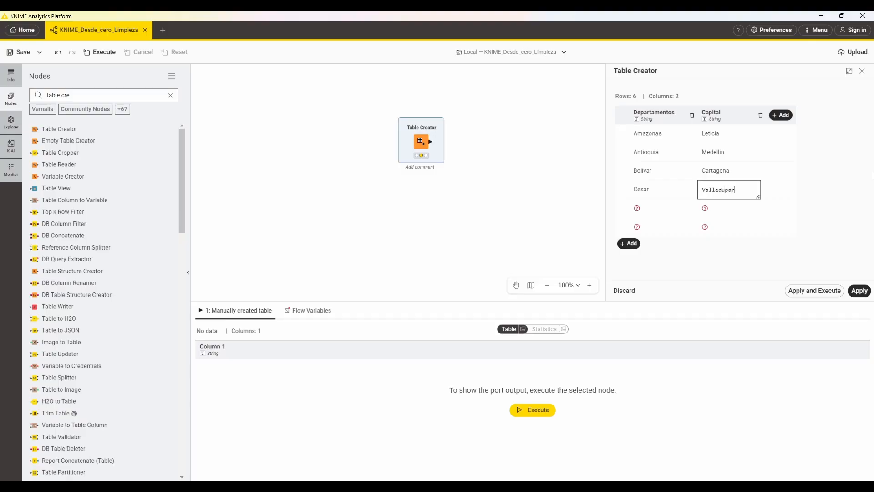
Enter Casanare in the fifth row of the Departamentos column.
double_click(672, 208)
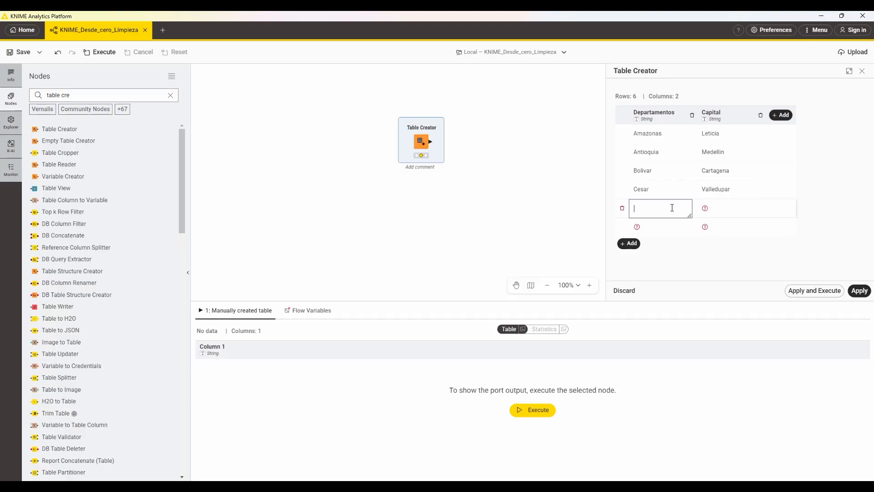
key(Caps_Lock)
text(C)
key(Caps_Lock)
text(asanare)
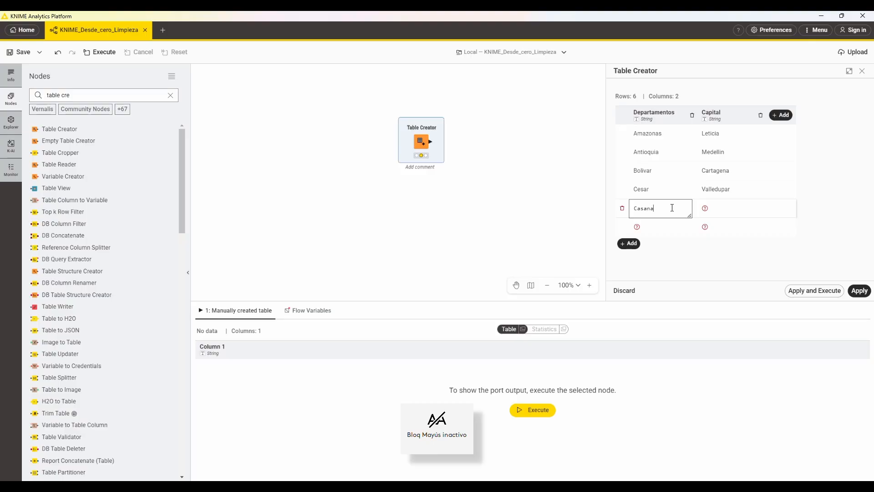
Enter Yopal in the Capital column for the Casanare row.
double_click(725, 203)
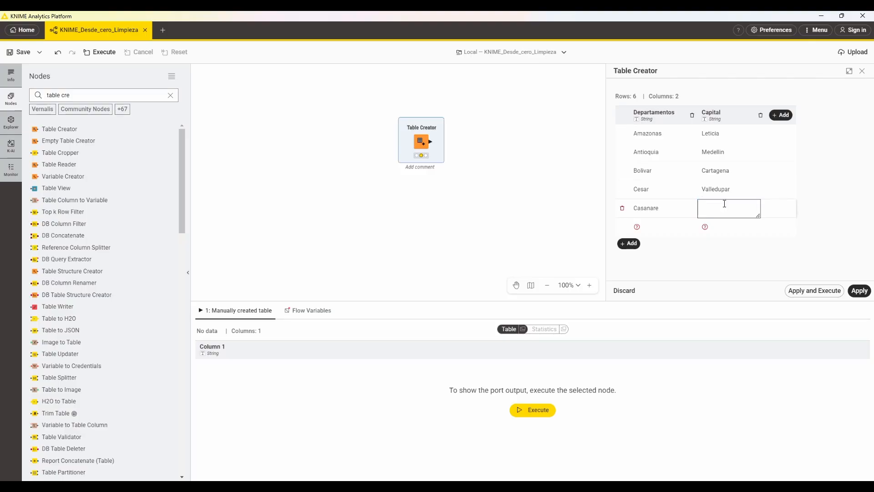
key(Caps_Lock)
text(Y)
key(Caps_Lock)
text(opal)
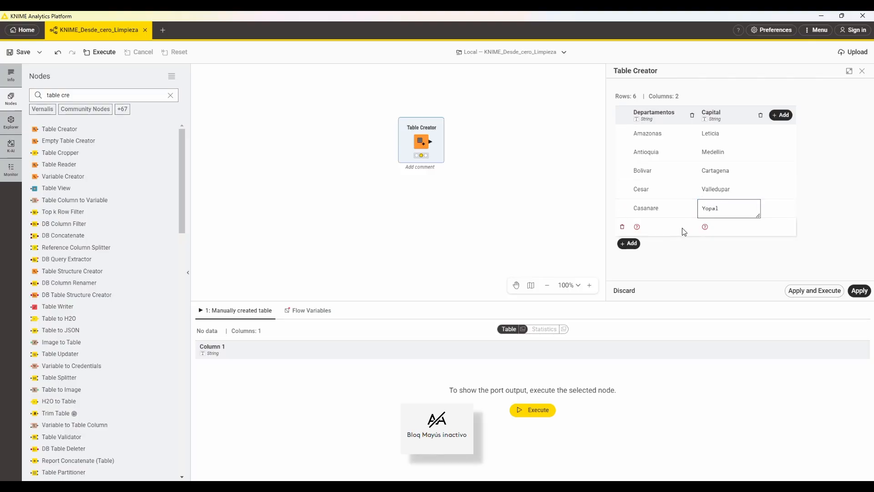
Enter Atlántico in the sixth row of the Departamentos column.
double_click(674, 230)
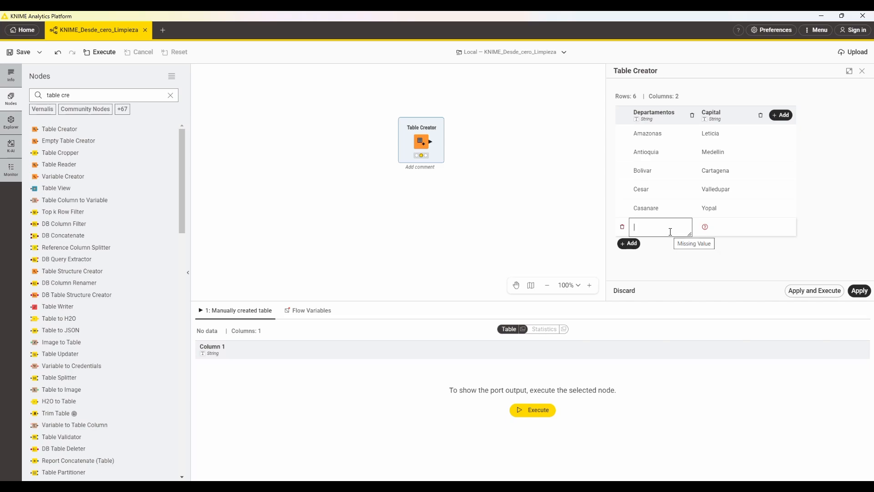
text(a)
key(BackSpace)
key(Caps_Lock)
text(A)
key(Caps_Lock)
text(t)
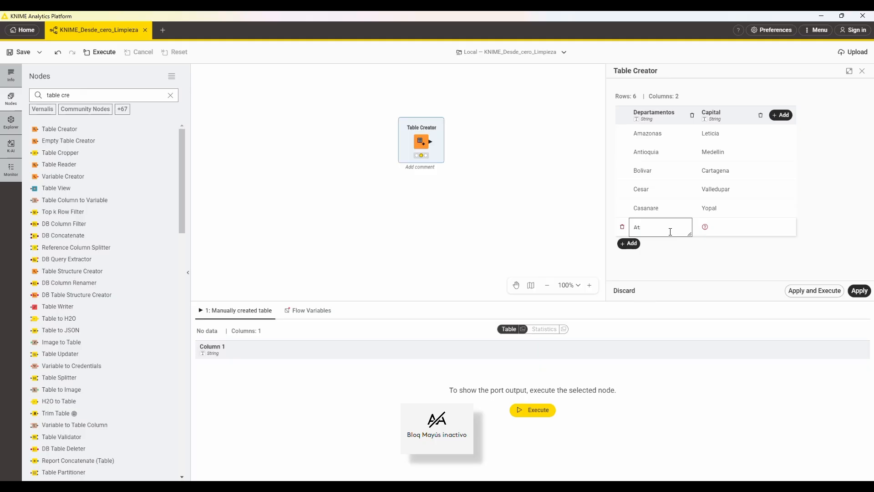
text(lántico)
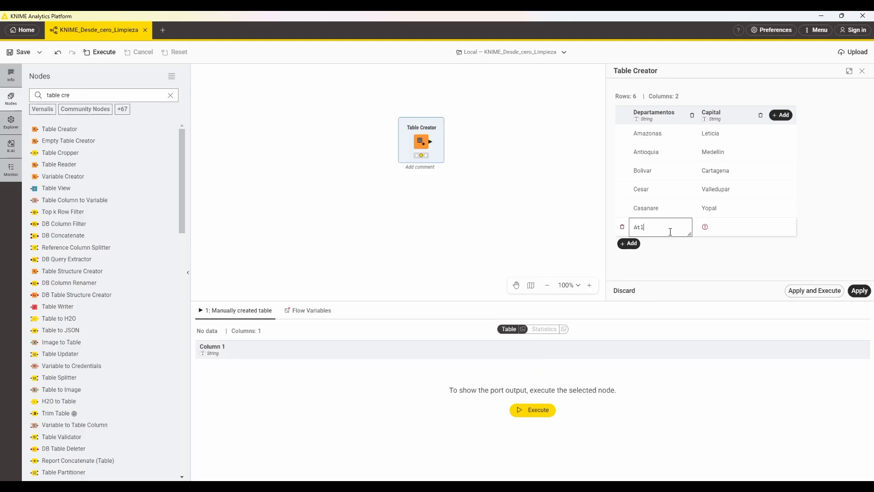
Enter Barranquilla as the capital for the Atlántico row, and apply and execute the Table Creator node.
click(713, 231)
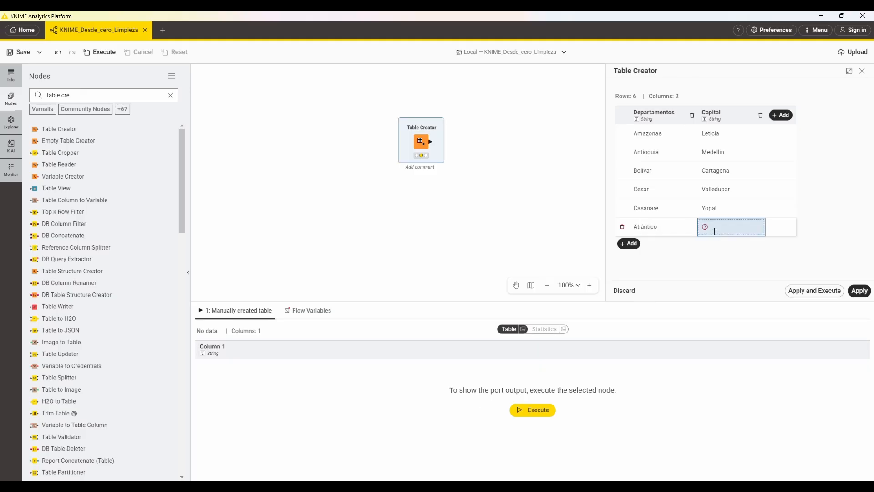
text(B)
key(Caps_Lock)
text(ar)
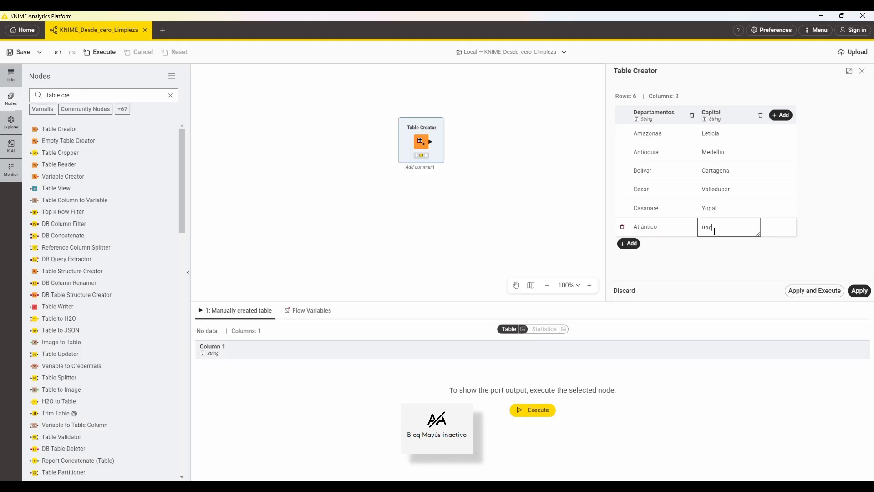
text(ranquilla)
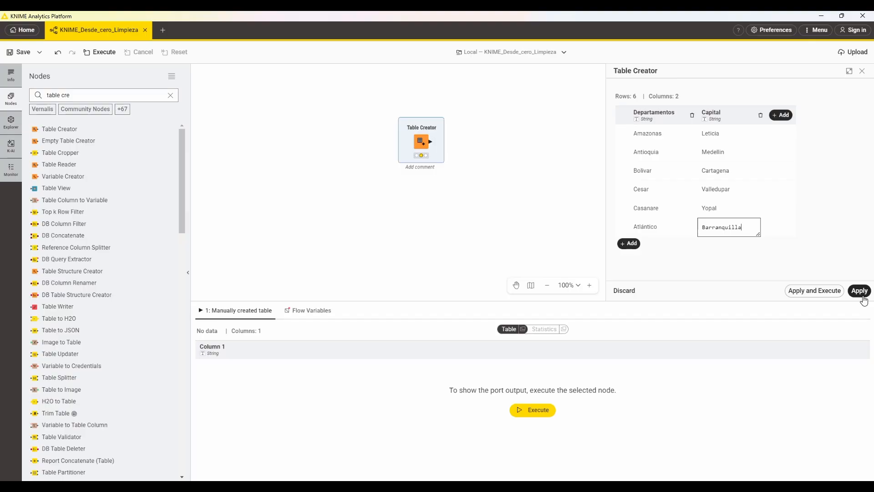
click(813, 296)
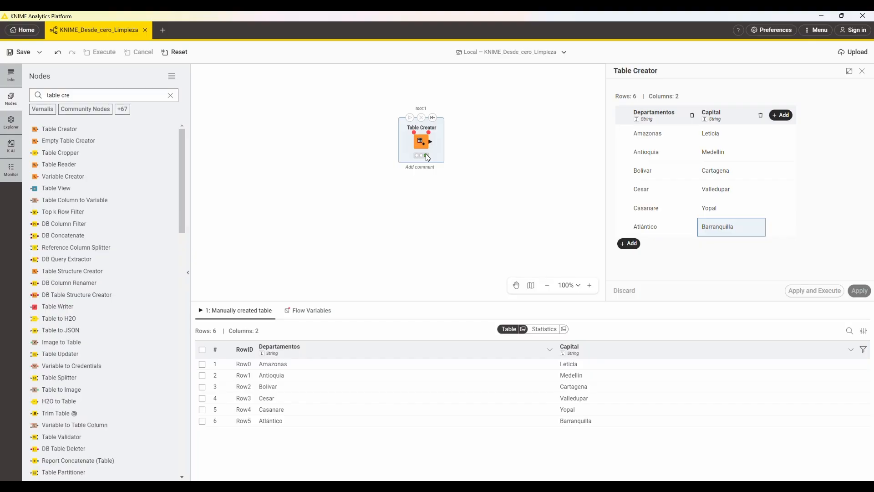
Reposition the Table Creator node on the canvas and give it the comment Departamentos.
drag(426, 155, 483, 157)
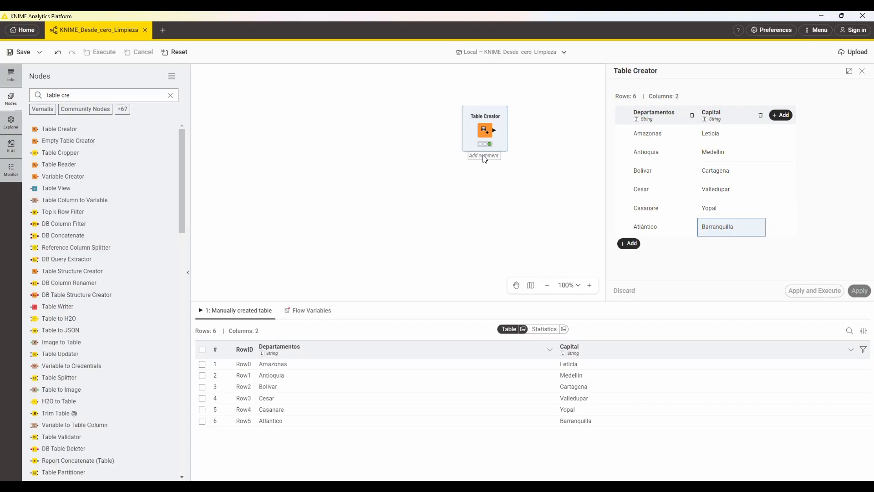
double_click(484, 156)
key(Caps_Lock)
text(Departamentos)
click(513, 170)
drag(484, 132, 472, 136)
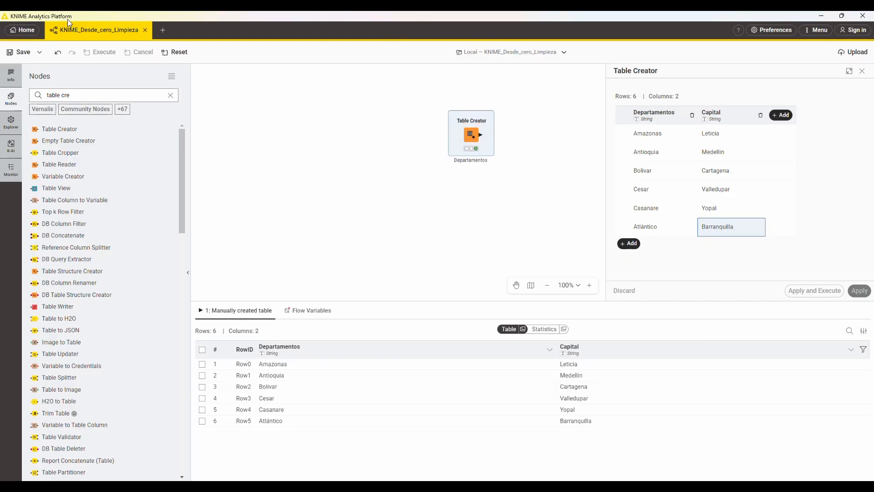
Add a CSV Reader node directly below the Table Creator node and enlarge its configuration area.
click(170, 95)
key(Caps_Lock)
text(CSV)
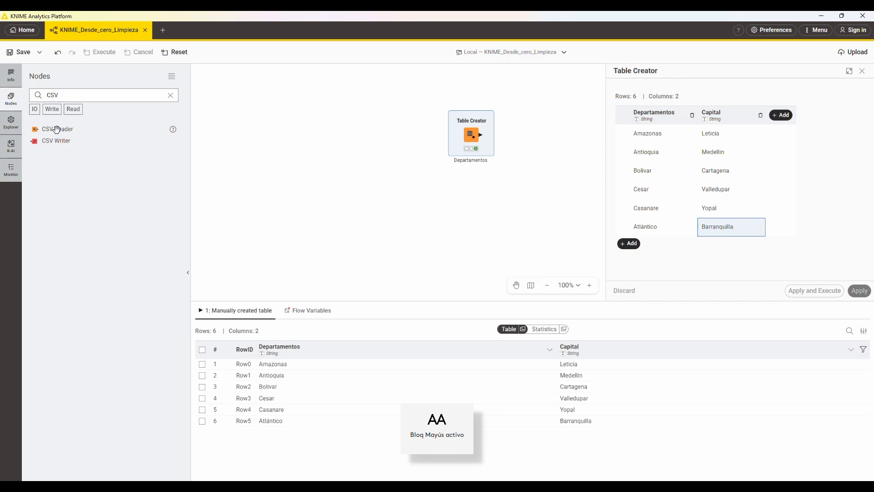
drag(57, 130, 475, 192)
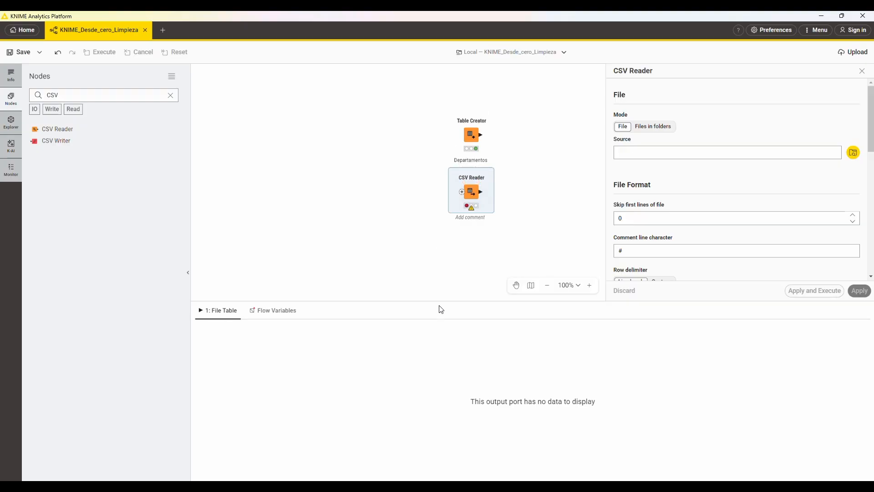
drag(439, 302, 444, 435)
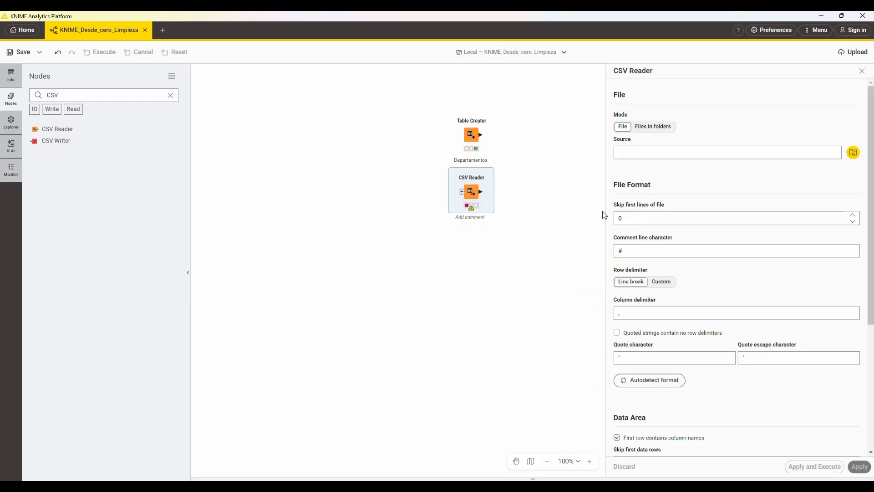
drag(605, 210, 572, 212)
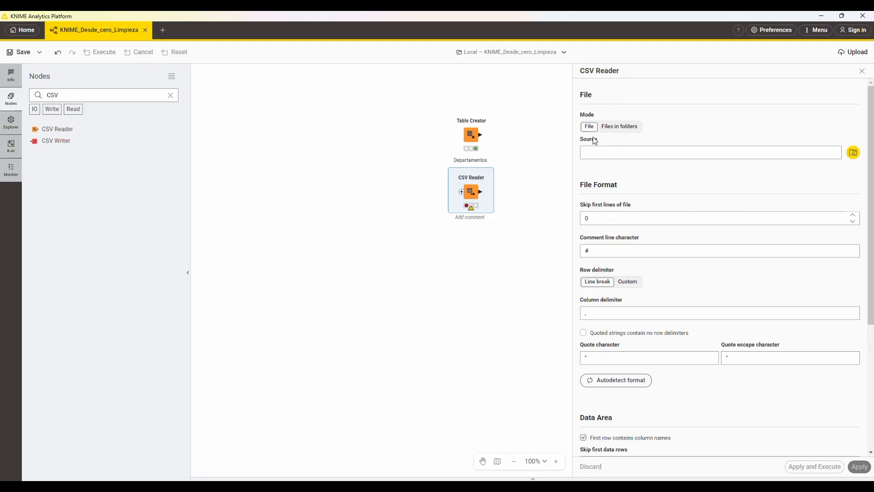
Set the CSV Reader's source to Sales.csv from the Curso ETL KNIME/data folder in the local space, and close the configuration.
click(854, 152)
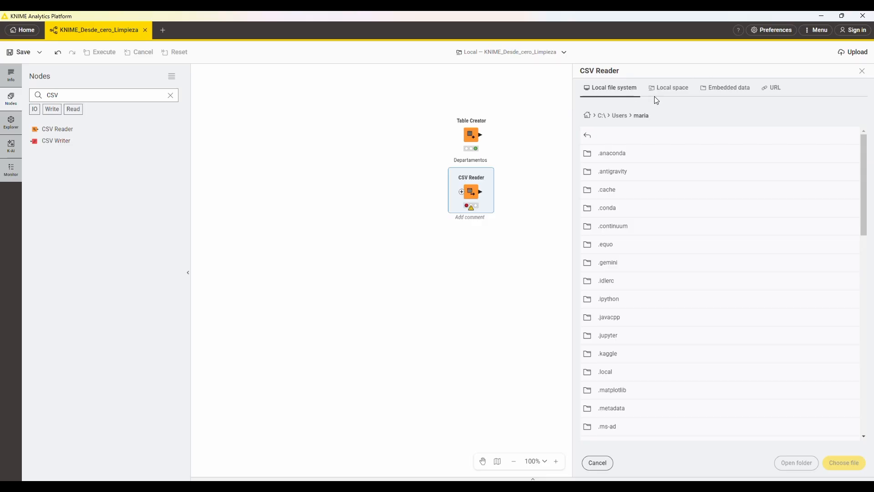
scroll(665, 191, down, 10)
scroll(661, 205, down, 8)
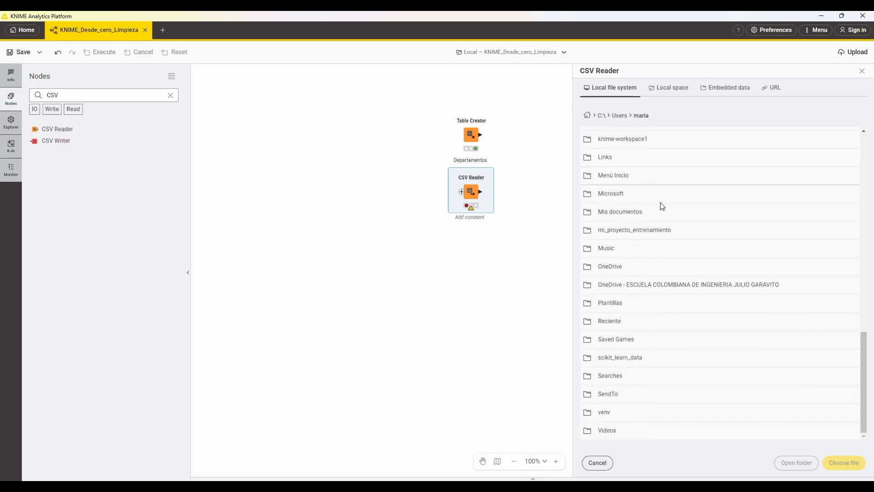
scroll(660, 205, up, 20)
scroll(645, 143, down, 3)
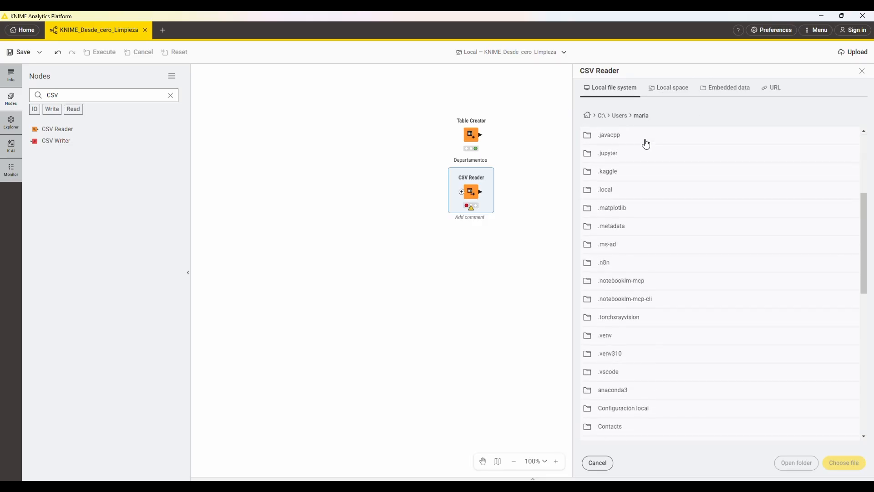
click(668, 87)
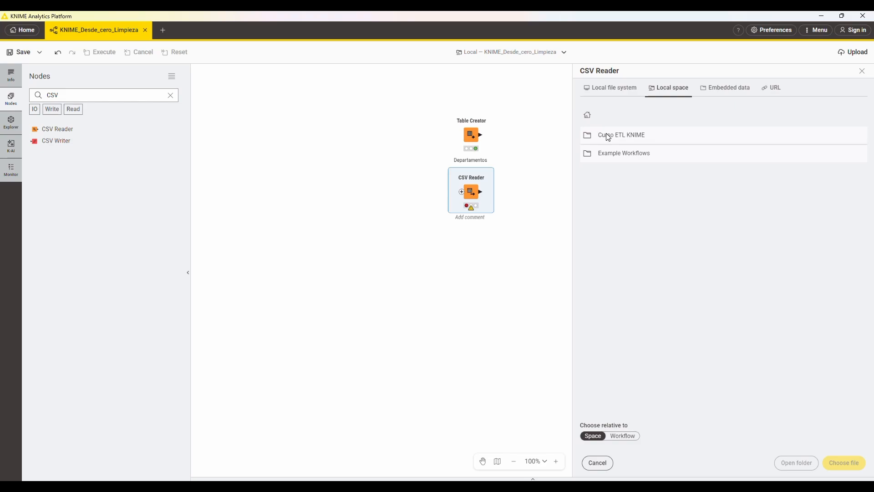
click(625, 135)
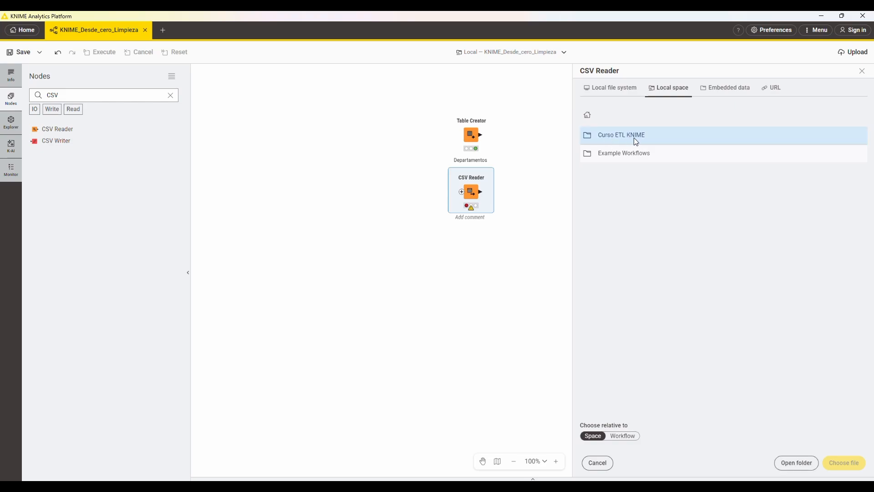
double_click(635, 142)
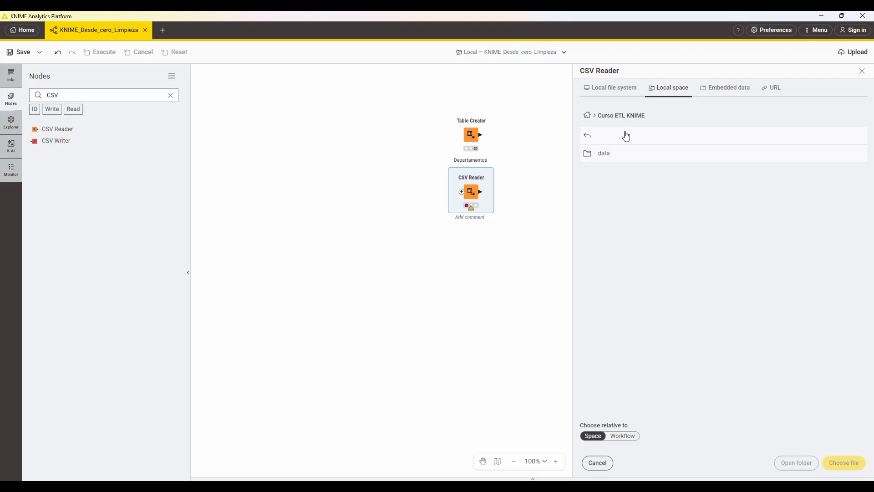
double_click(627, 151)
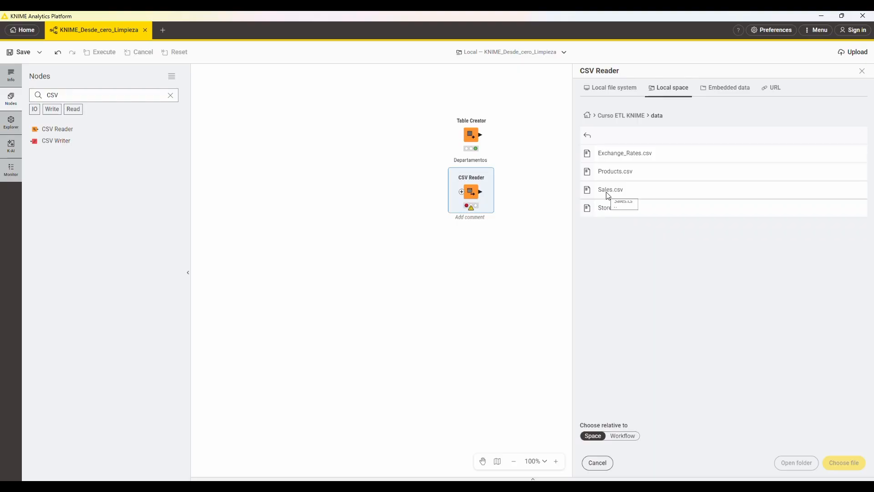
click(617, 185)
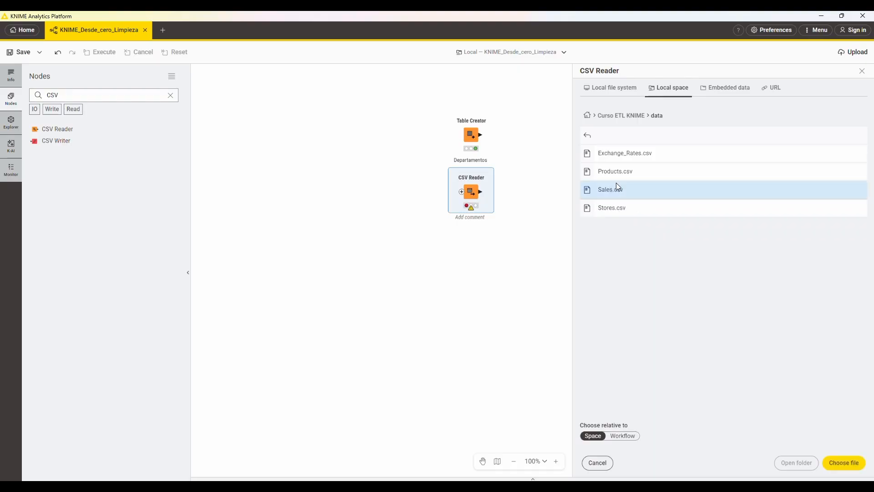
double_click(616, 189)
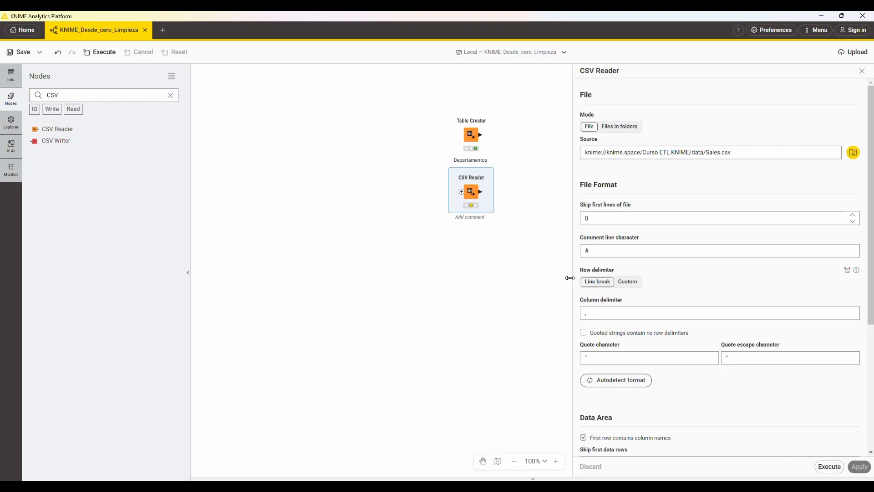
click(862, 71)
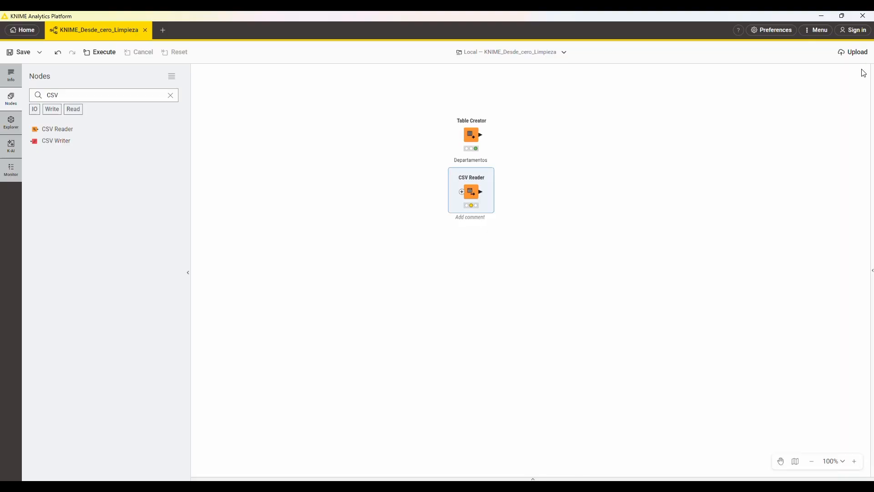
Create a folder named "datos de curso" at the root of the local space.
click(22, 31)
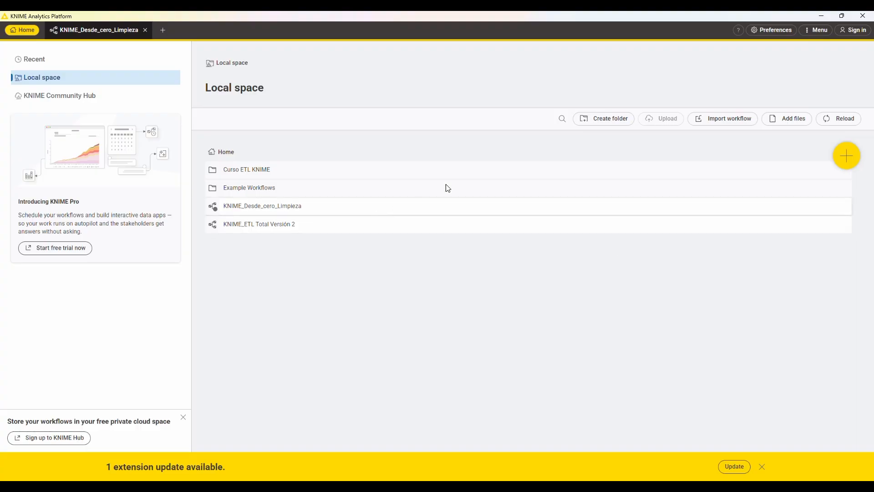
click(605, 119)
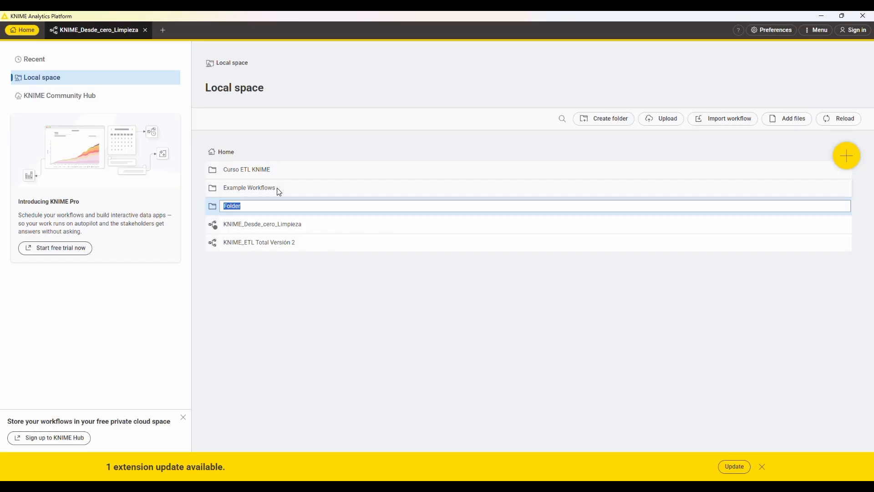
key(Caps_Lock)
text(datos de curso)
key(ctrl+shift+Left)
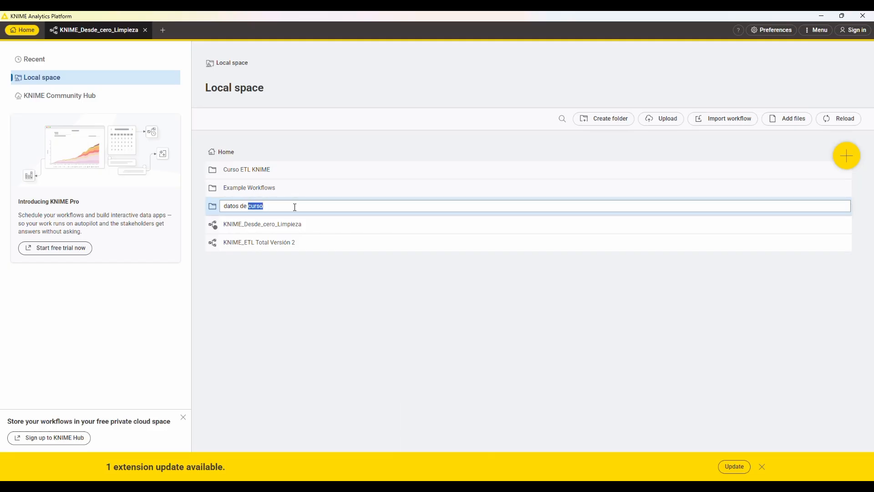
key(Return)
Open the "datos de curso" folder and create a subfolder named "data" in it.
double_click(216, 210)
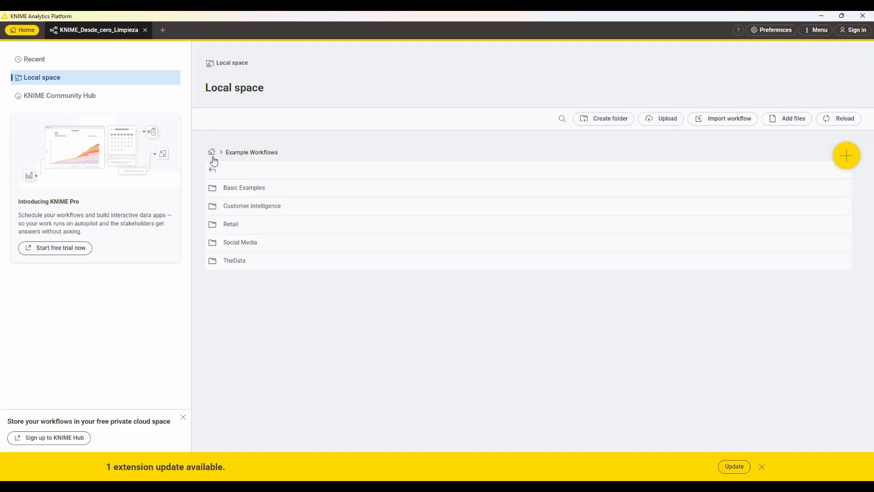
double_click(214, 167)
double_click(213, 188)
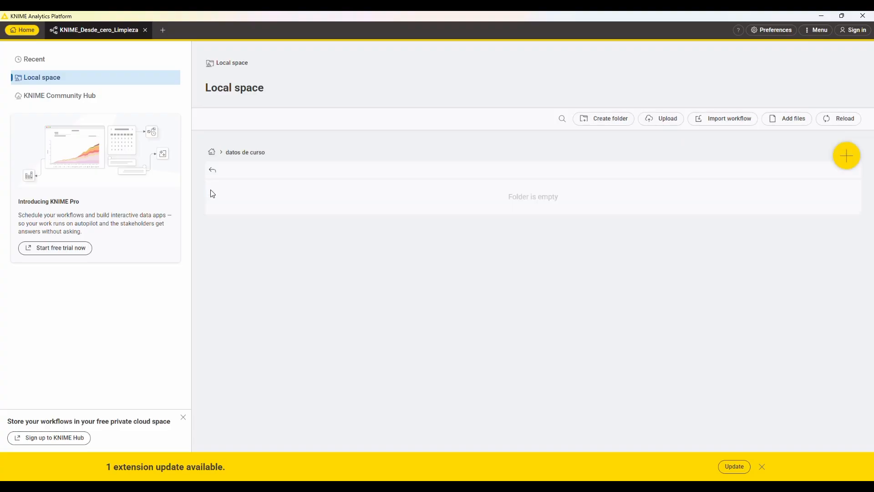
click(603, 119)
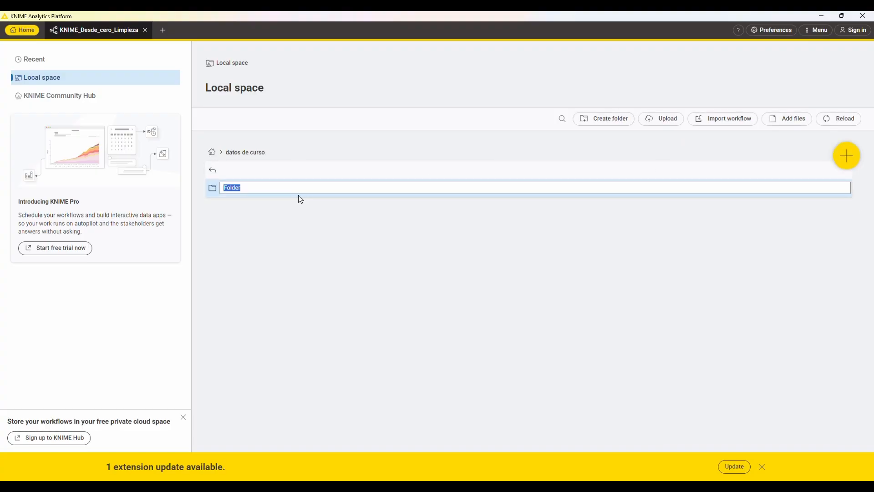
text(data)
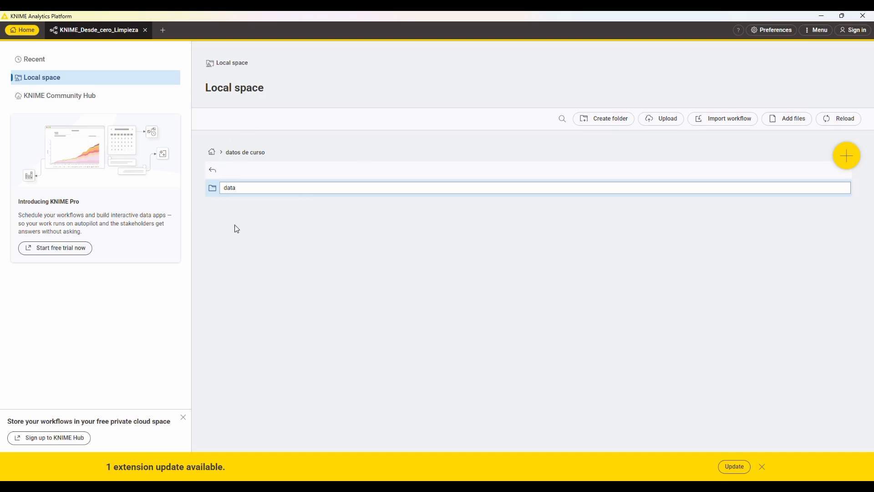
key(Return)
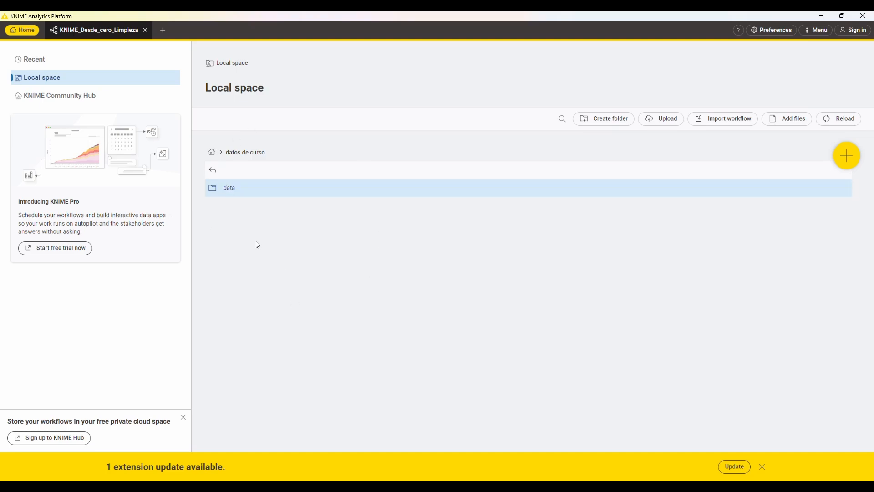
Open the empty data subfolder and start adding files to it.
click(262, 207)
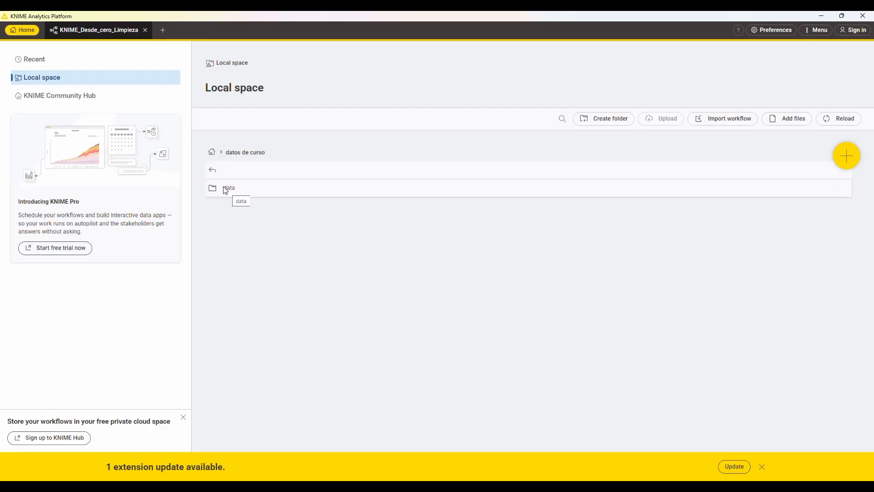
double_click(219, 187)
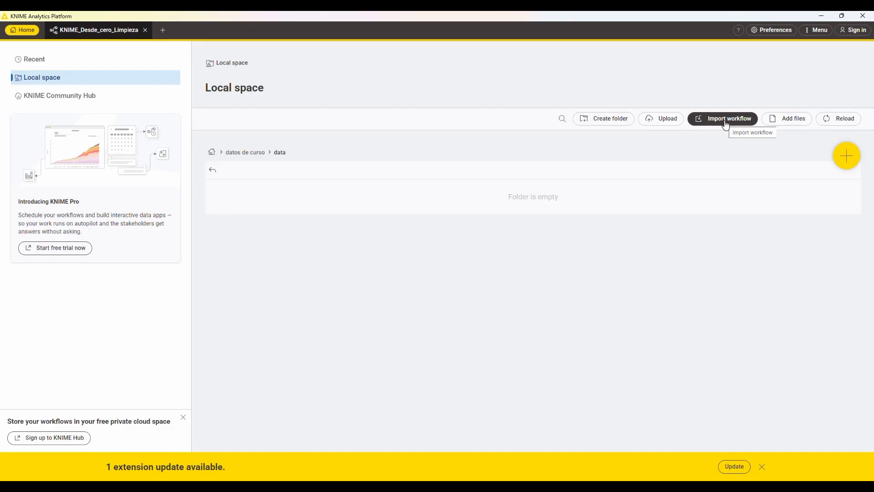
click(782, 119)
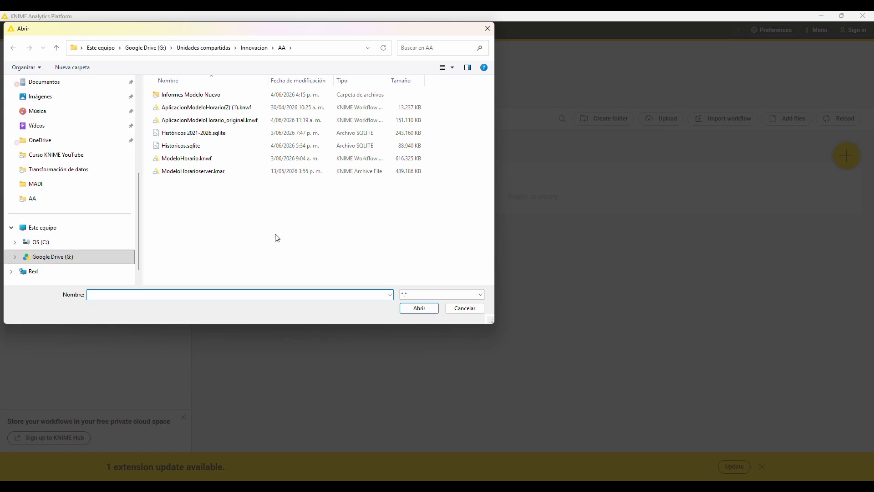
Browse drive C: to the knime-workspace folder inside the personal user folder.
scroll(46, 193, up, 3)
scroll(33, 246, down, 3)
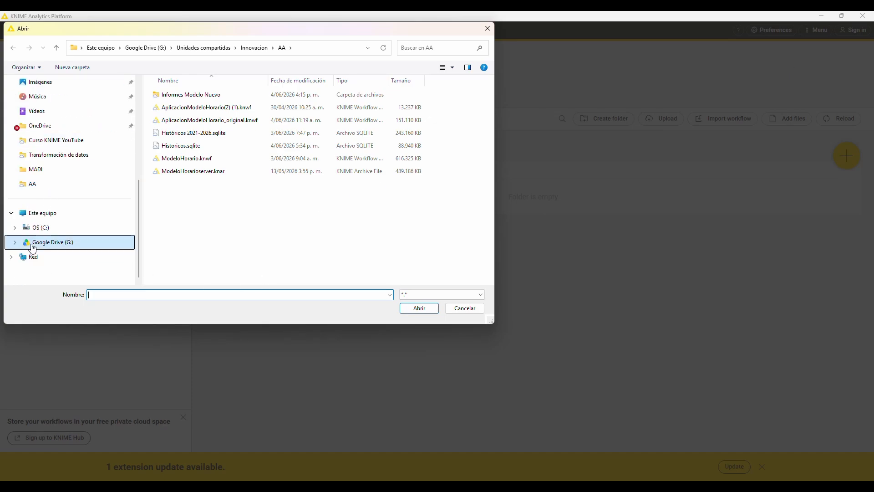
click(36, 227)
double_click(172, 197)
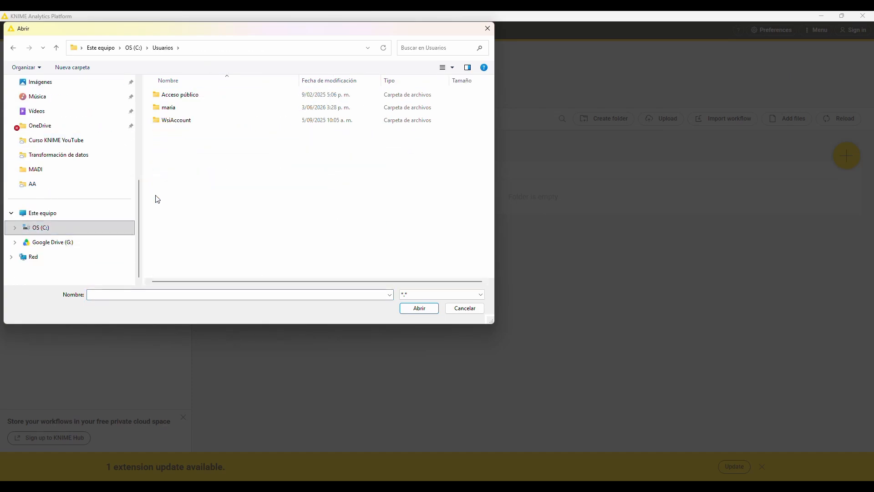
click(159, 110)
double_click(159, 109)
scroll(242, 148, down, 2)
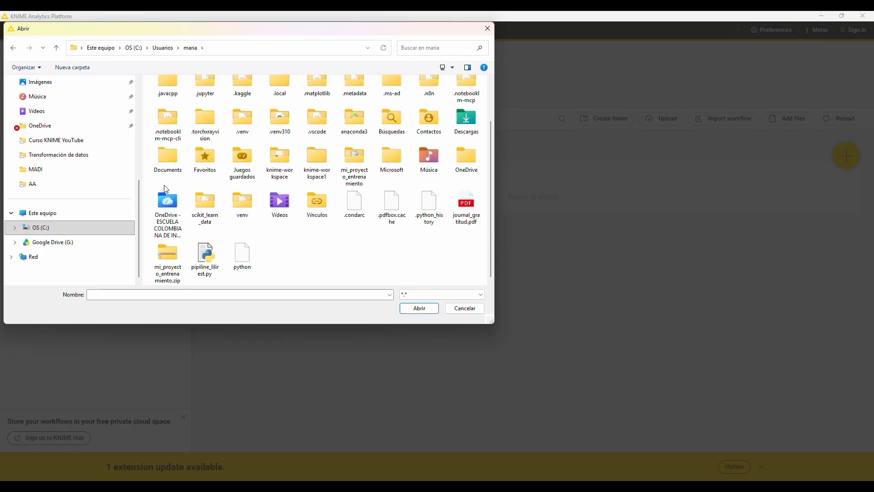
click(279, 157)
double_click(280, 157)
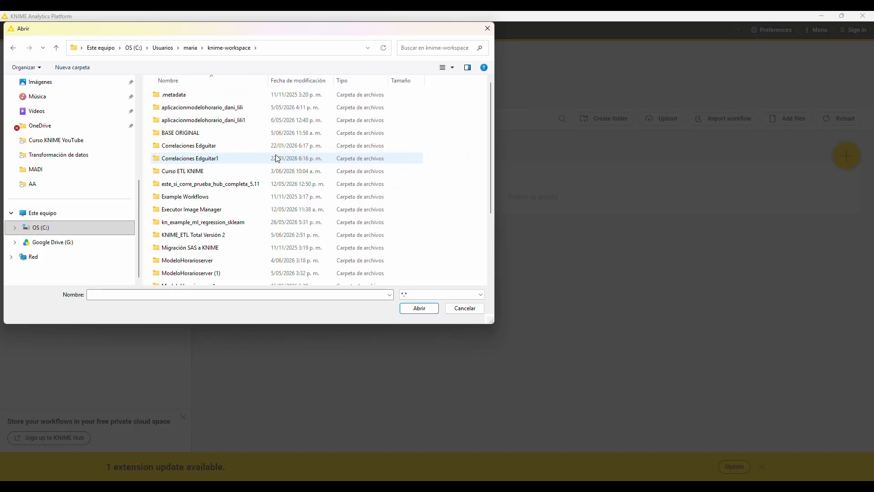
Locate the Curso ETL KNIME folder in knime-workspace and open its data subfolder.
scroll(224, 173, down, 3)
scroll(168, 218, up, 3)
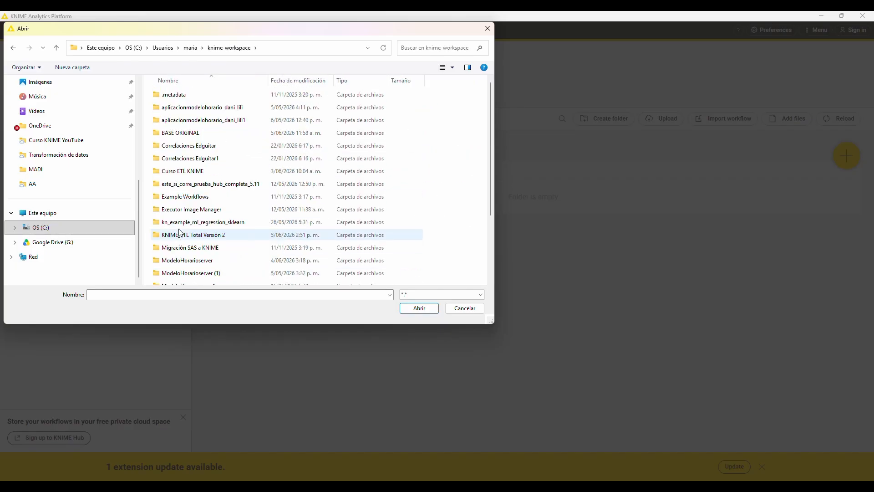
scroll(177, 166, down, 3)
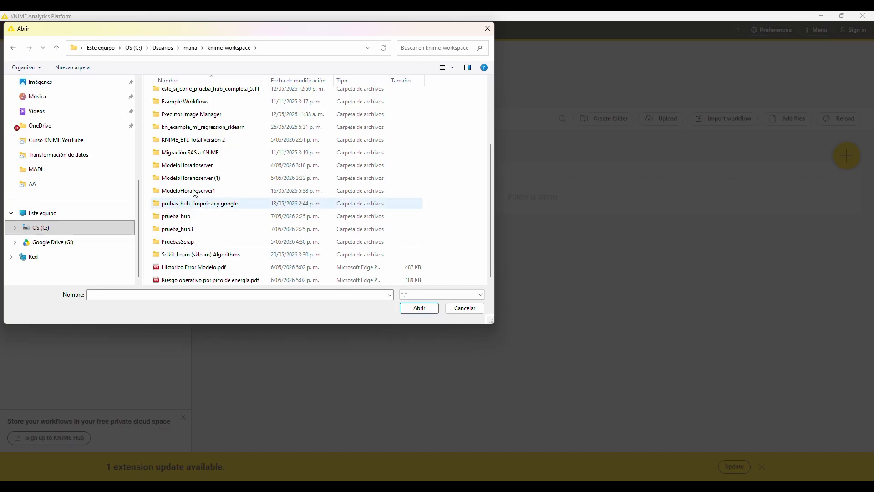
scroll(183, 127, up, 3)
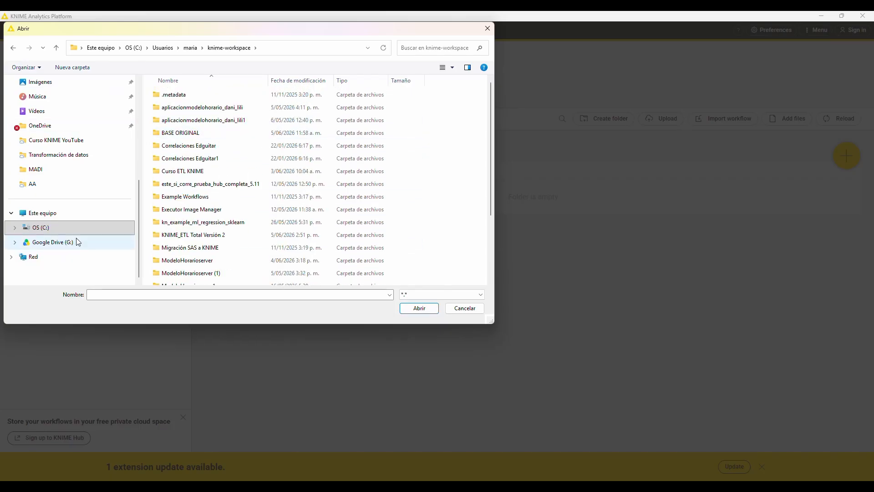
scroll(82, 234, up, 5)
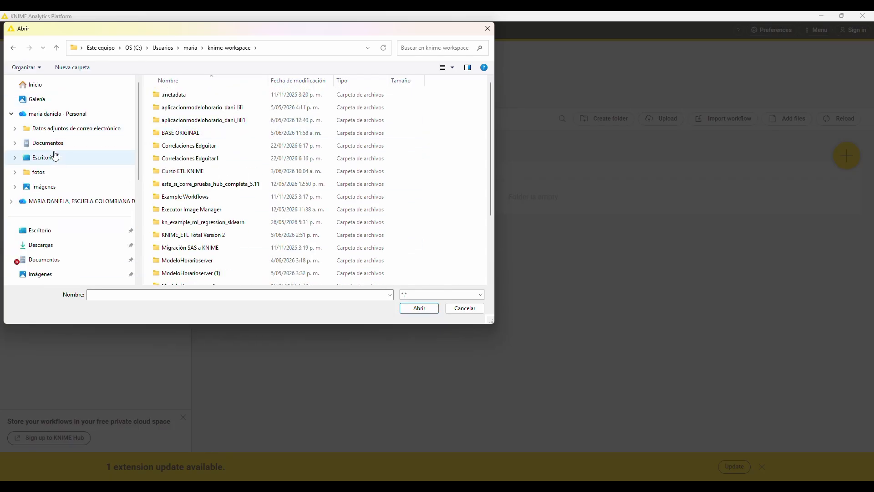
scroll(55, 156, down, 4)
scroll(207, 173, down, 3)
scroll(185, 195, up, 3)
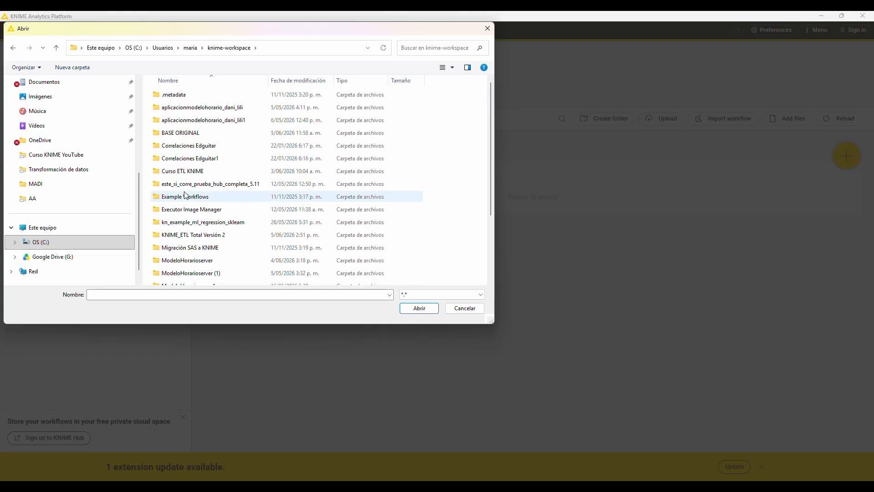
scroll(247, 176, down, 1)
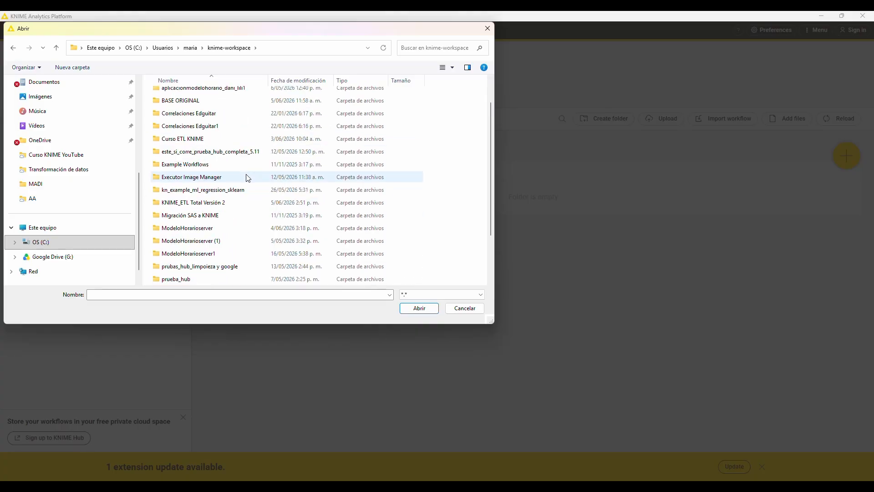
scroll(247, 176, up, 1)
click(160, 172)
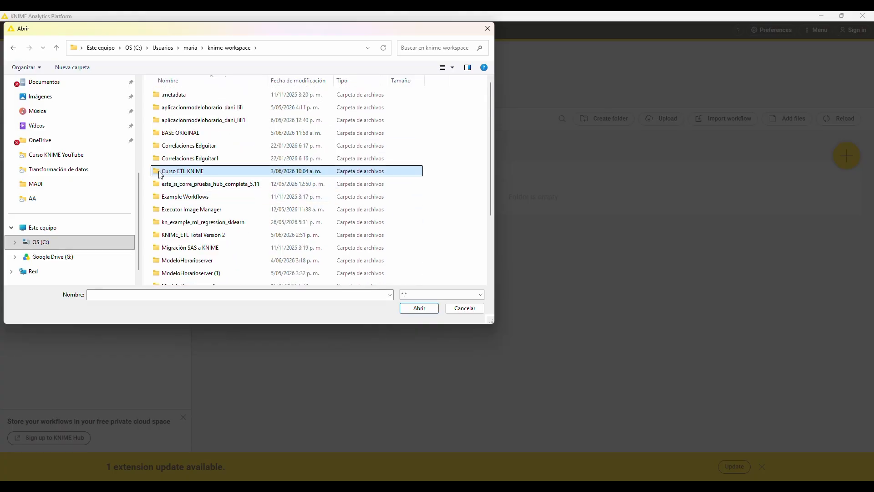
double_click(160, 172)
double_click(159, 94)
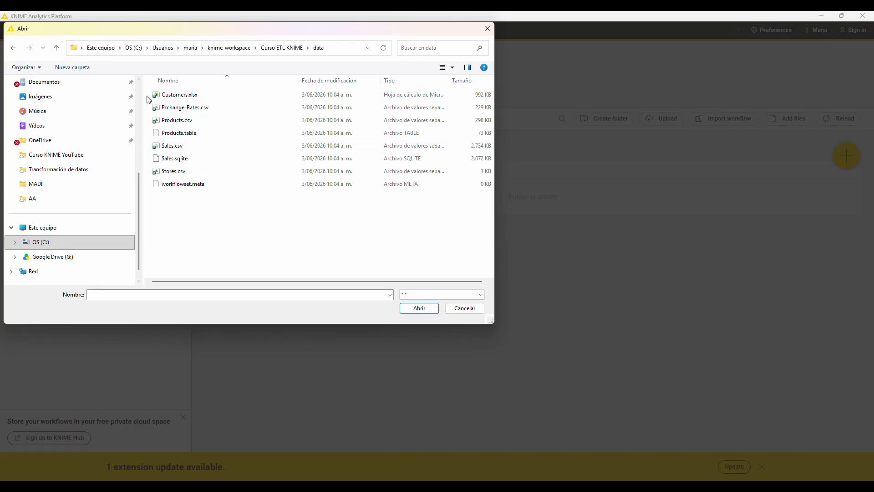
drag(152, 97, 203, 192)
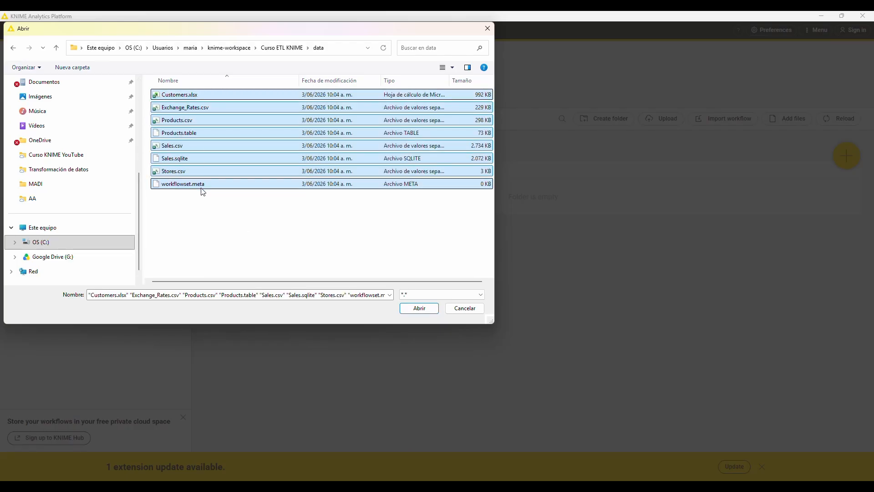
click(249, 223)
click(173, 95)
click(169, 107)
click(169, 132)
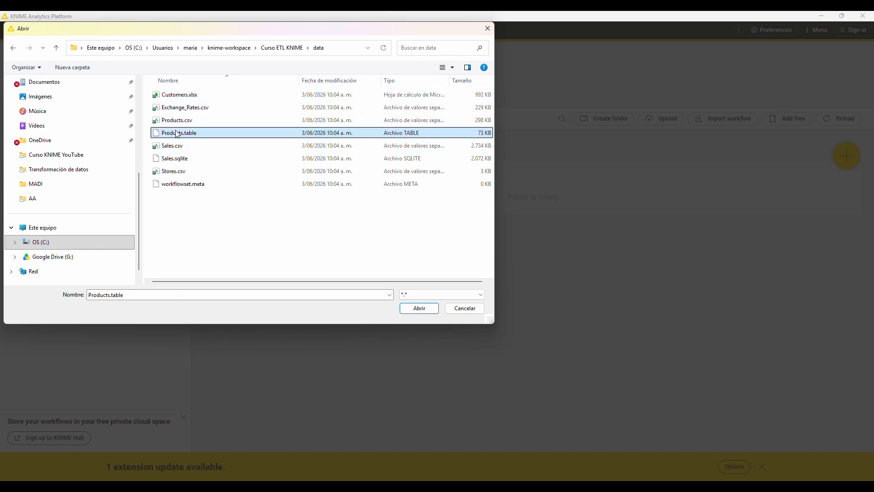
click(190, 184)
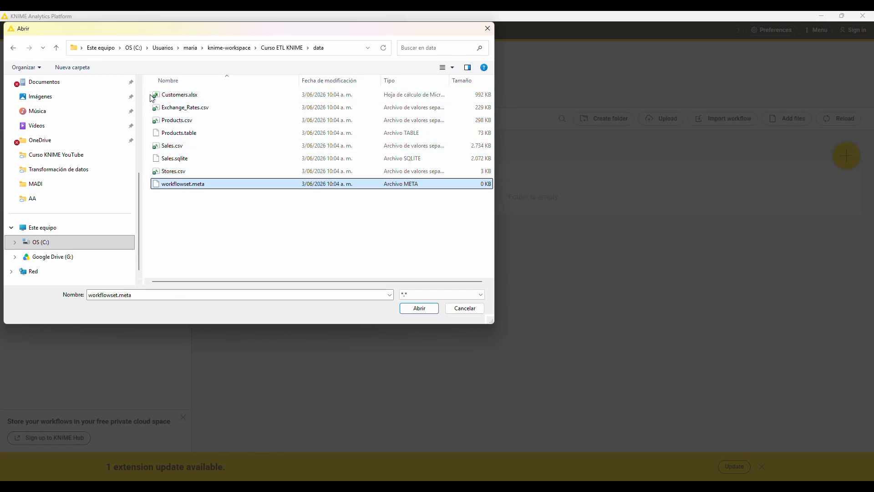
drag(152, 99, 304, 189)
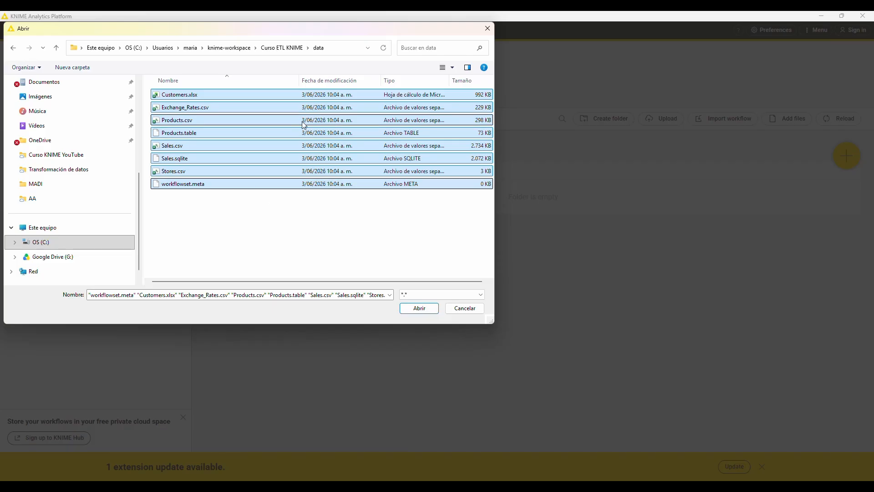
Add only Sales.csv from the Curso ETL KNIME data folder to the data subfolder in the local space.
click(189, 147)
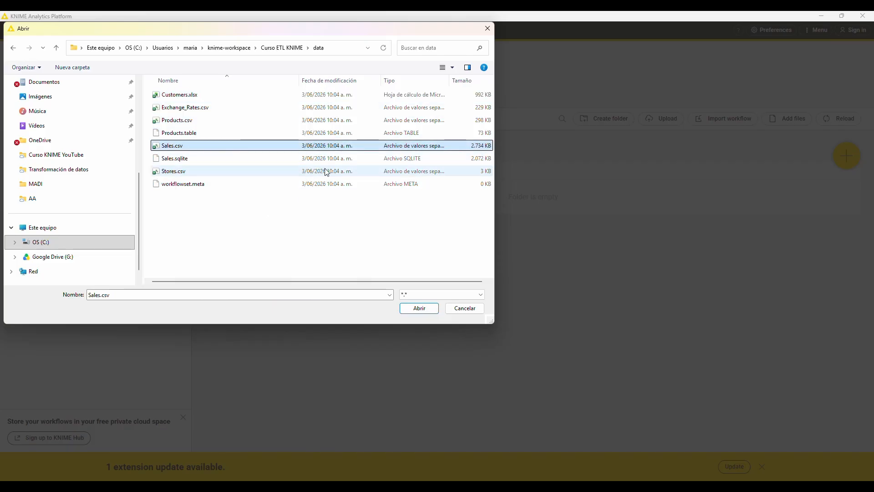
click(425, 309)
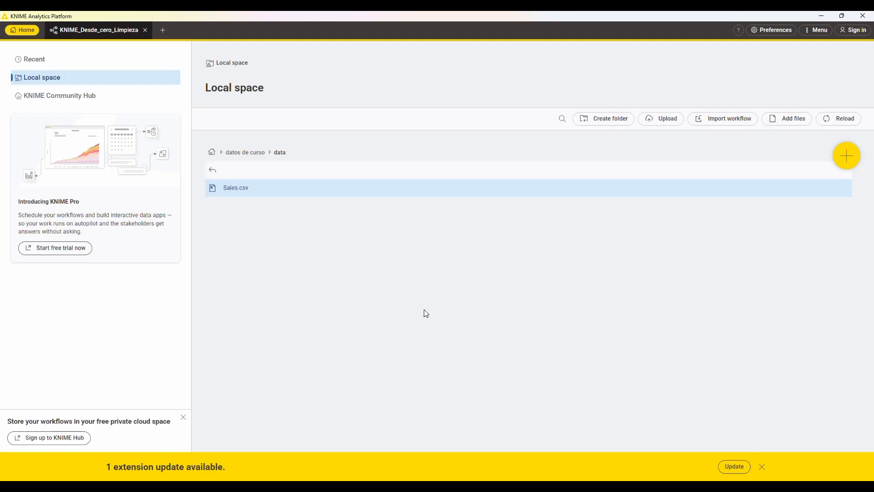
drag(292, 190, 292, 191)
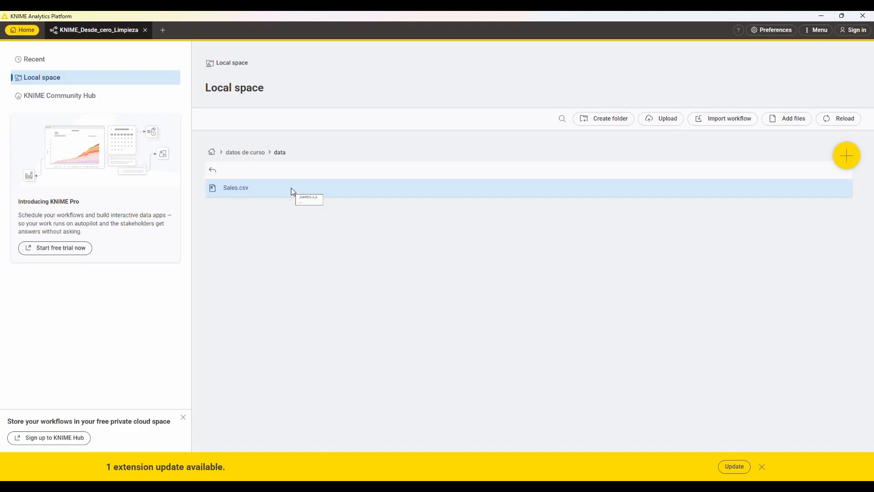
Return to the KNIME_Desde_cero_Limpieza workflow, widen the CSV Reader's configuration area and start browsing for its source file.
drag(292, 189, 471, 191)
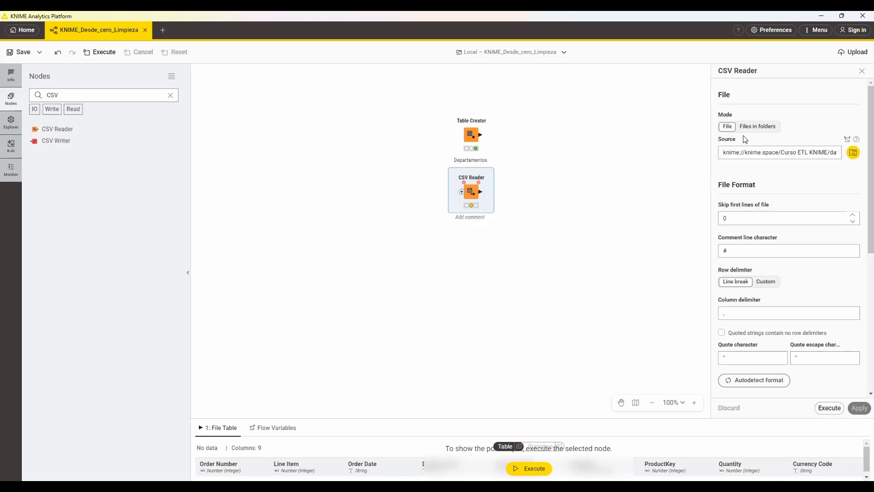
drag(711, 152, 583, 152)
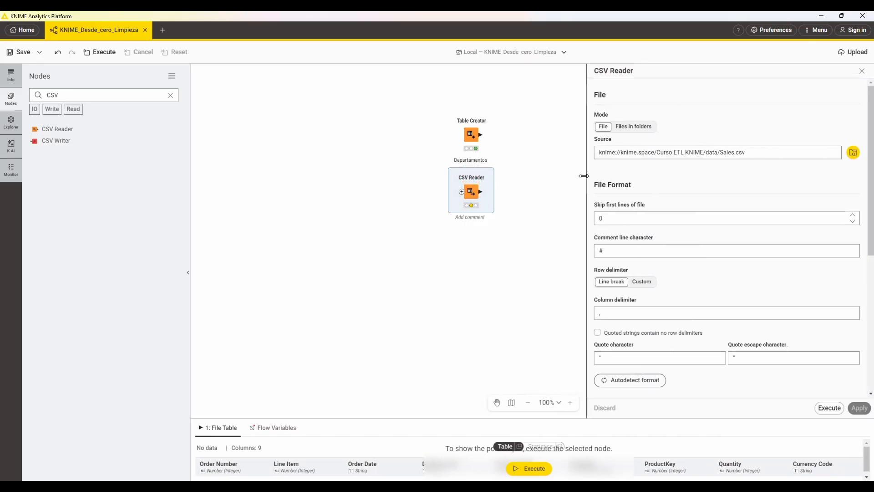
click(854, 153)
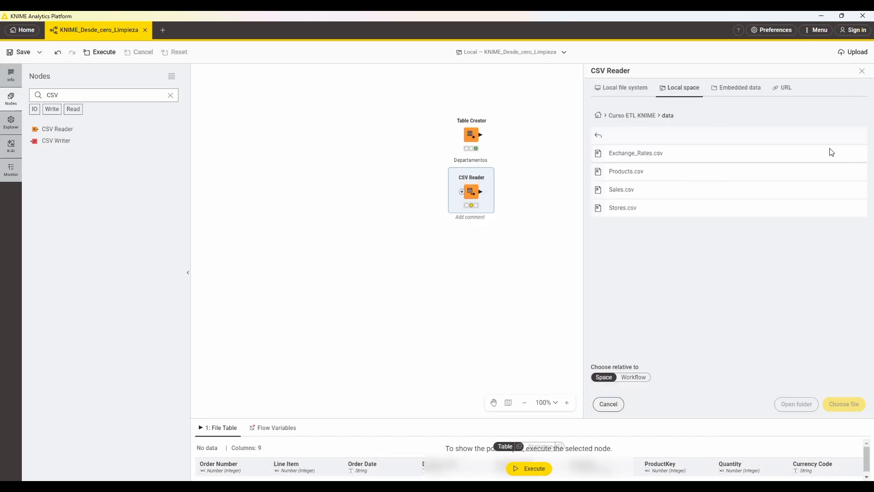
Set the CSV Reader's source to Sales.csv in the data subfolder of "datos de curso" in the local space.
click(599, 115)
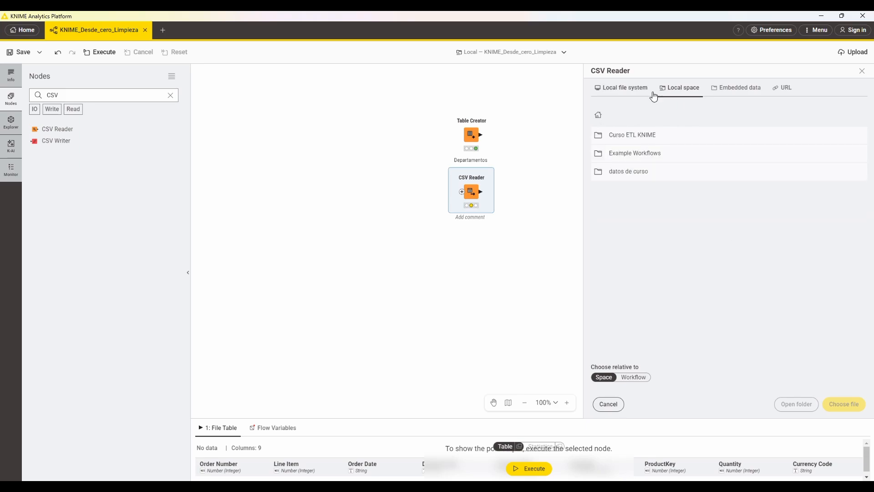
double_click(601, 173)
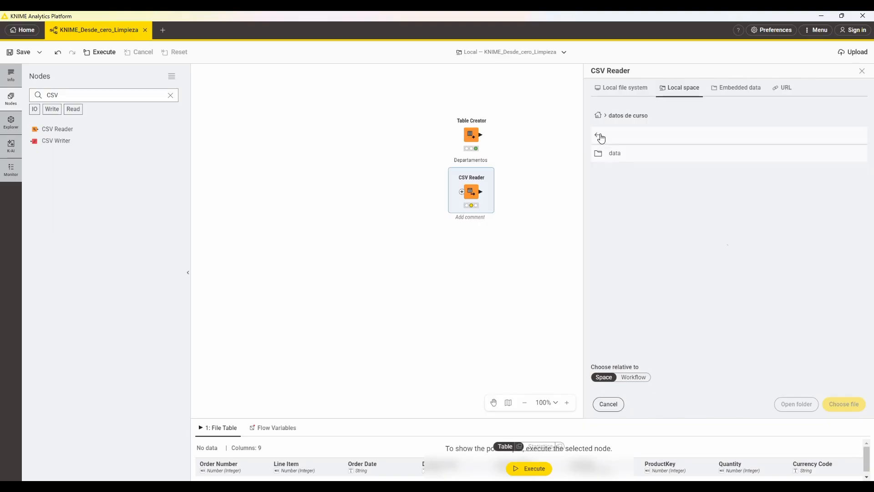
click(599, 136)
double_click(600, 172)
double_click(601, 155)
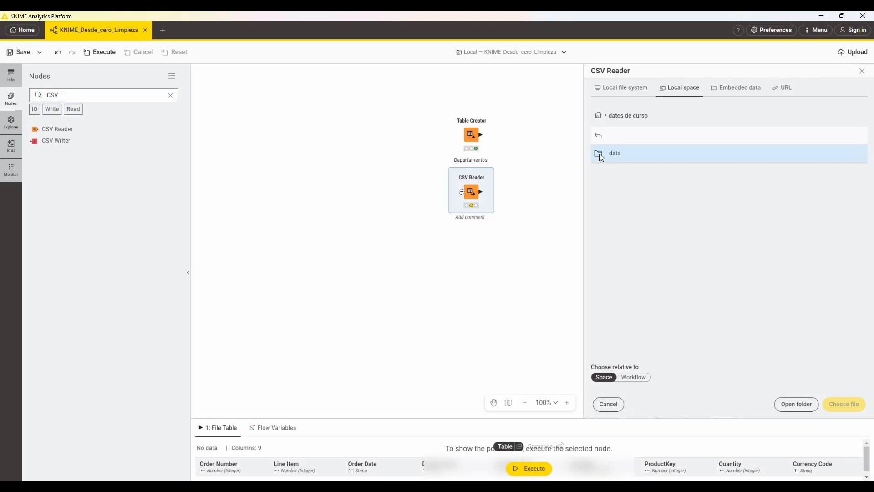
click(602, 155)
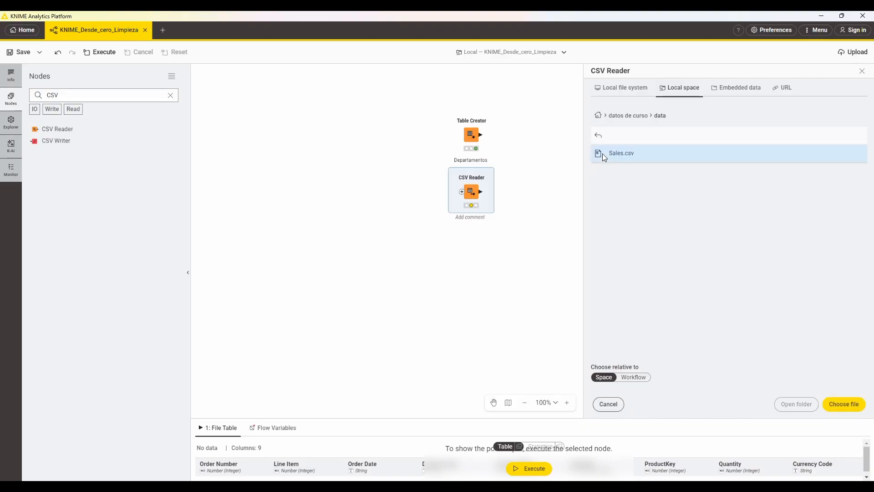
click(843, 405)
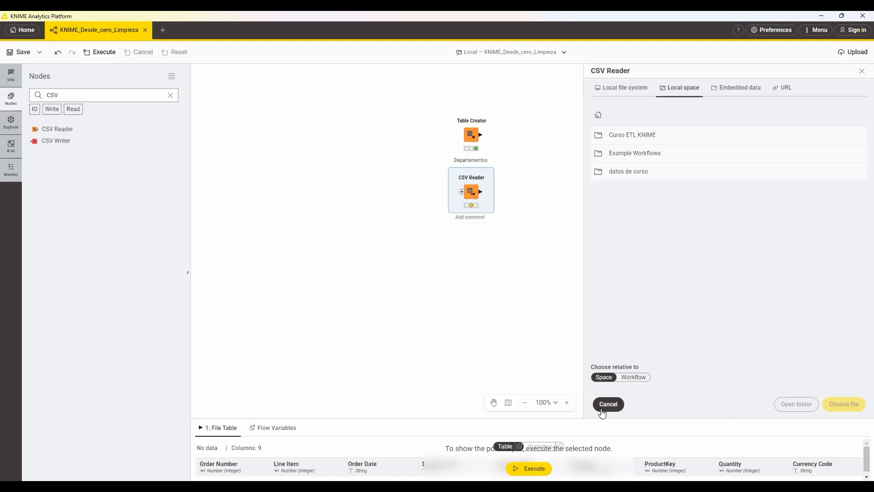
click(602, 403)
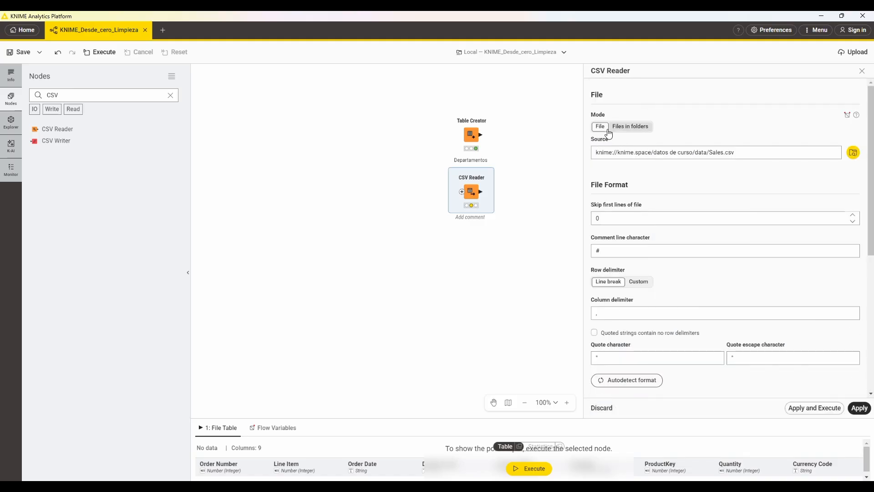
Review the CSV Reader's file format, data area and value settings, including the advanced ones for quoted strings and type detection.
scroll(633, 222, down, 3)
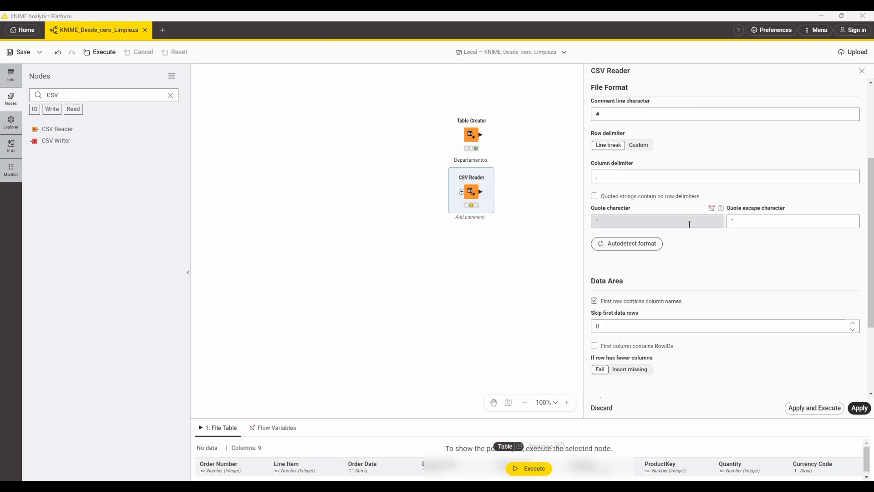
scroll(684, 224, up, 3)
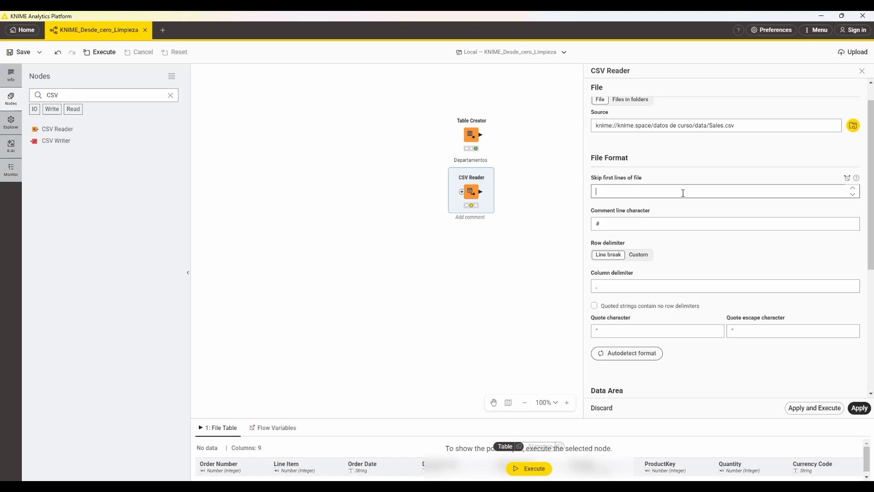
scroll(683, 193, down, 1)
click(625, 239)
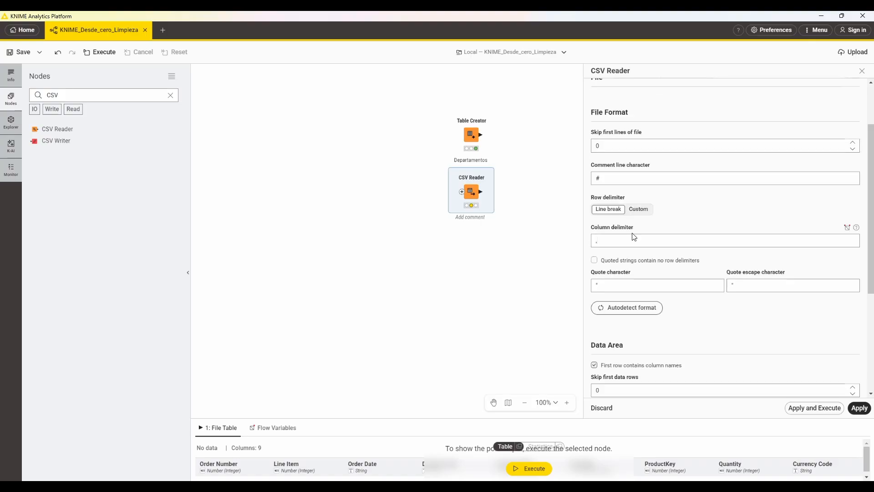
scroll(683, 246, down, 4)
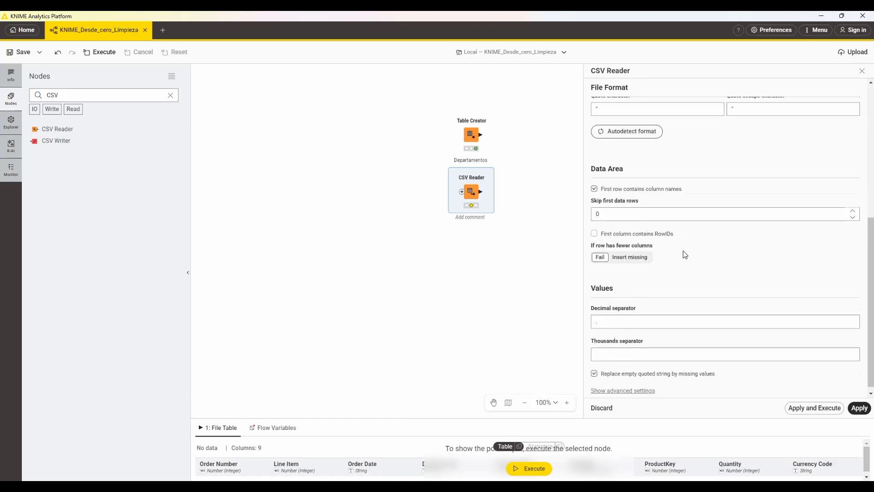
click(622, 318)
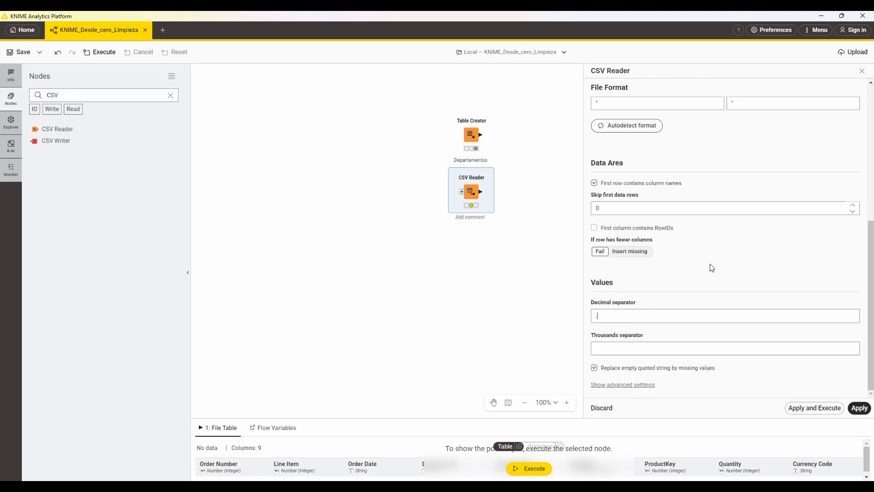
click(716, 209)
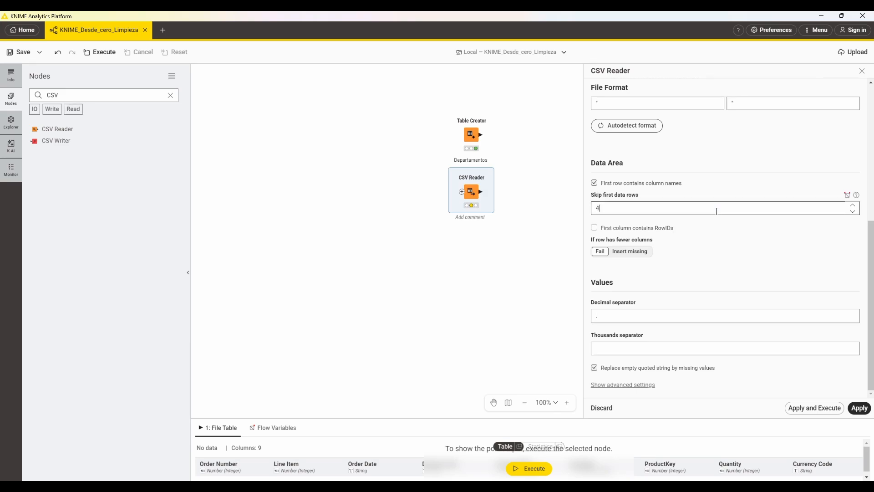
scroll(724, 205, down, 3)
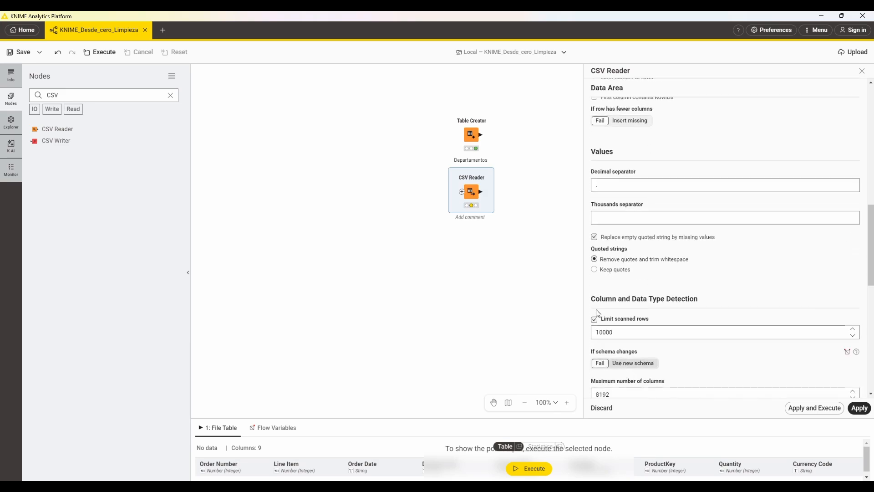
drag(586, 197, 512, 197)
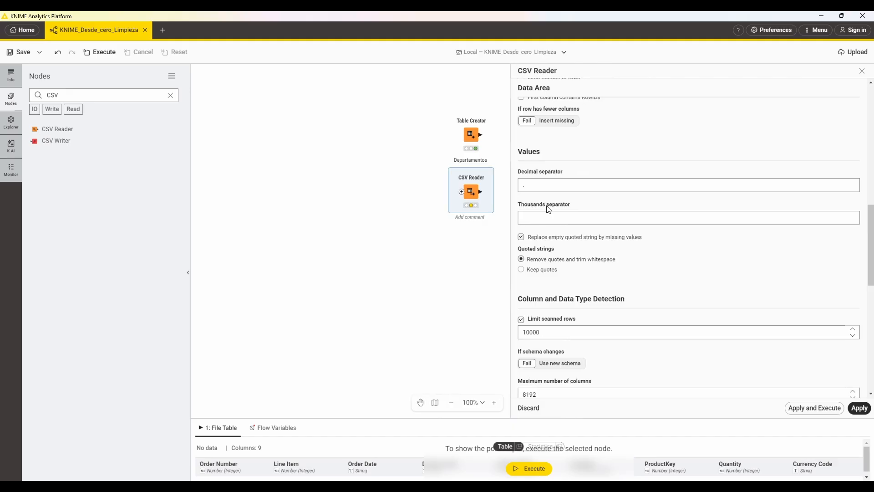
Try moving the Order Number column two places down in the table transformation, and return it to first place.
scroll(656, 142, down, 6)
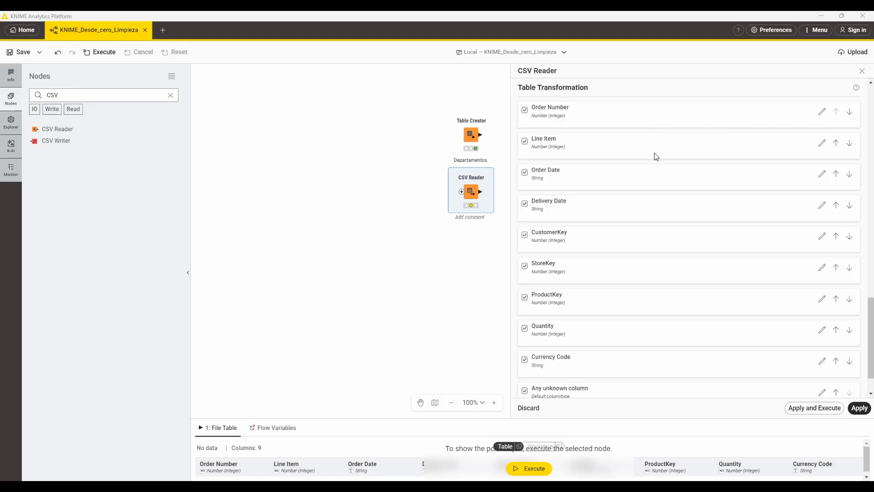
click(850, 112)
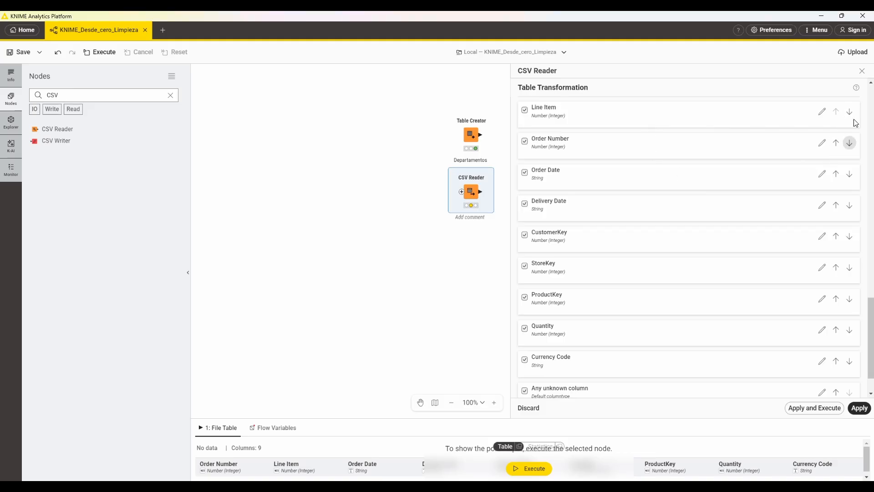
click(850, 144)
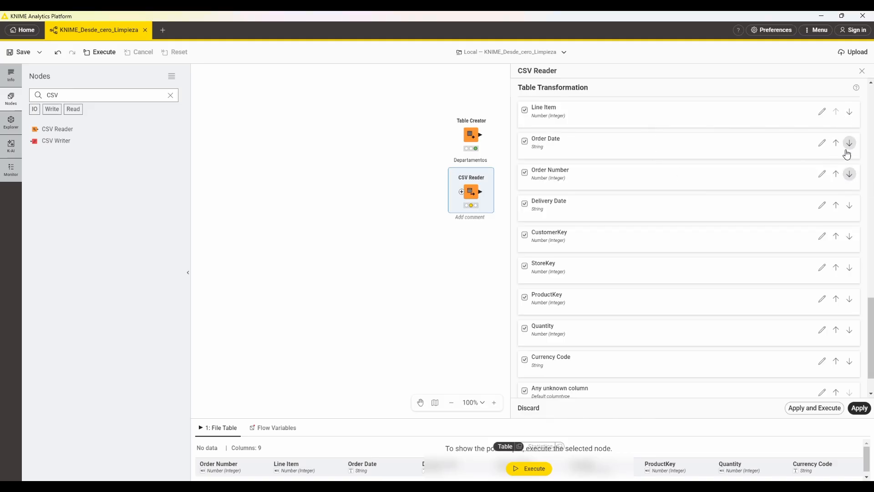
click(836, 176)
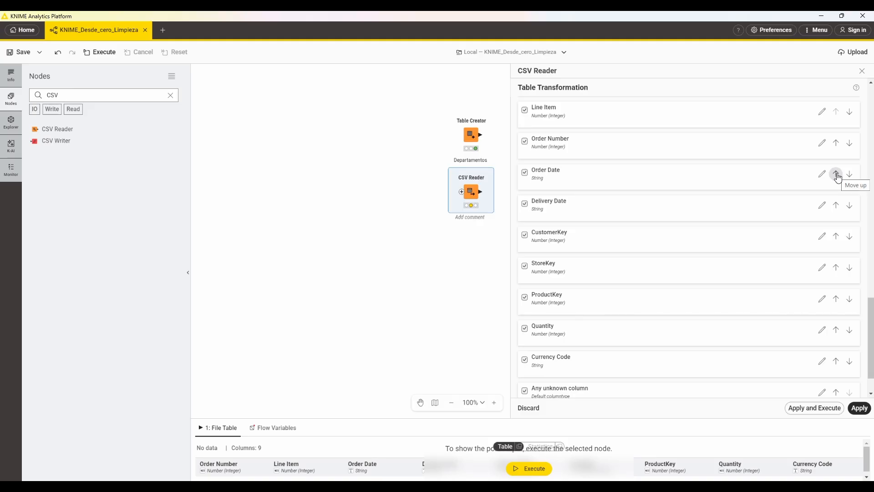
click(836, 143)
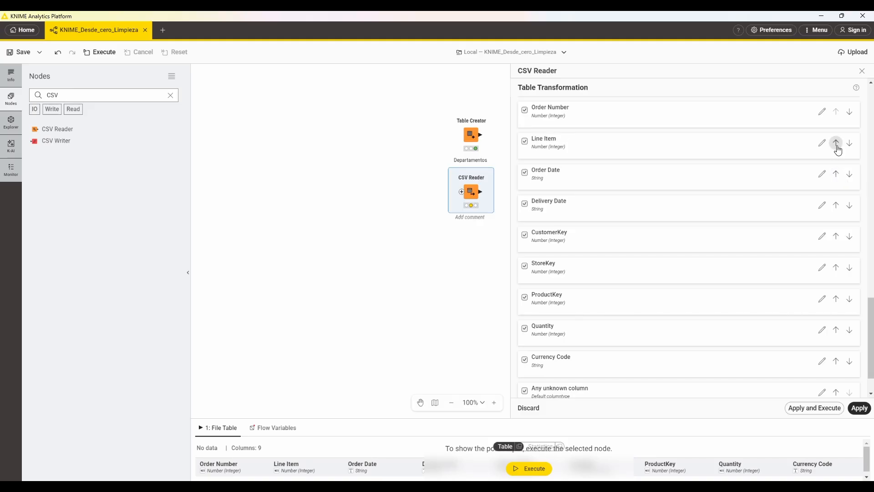
Open the Order Number column's name and data type options in the table transformation.
click(826, 114)
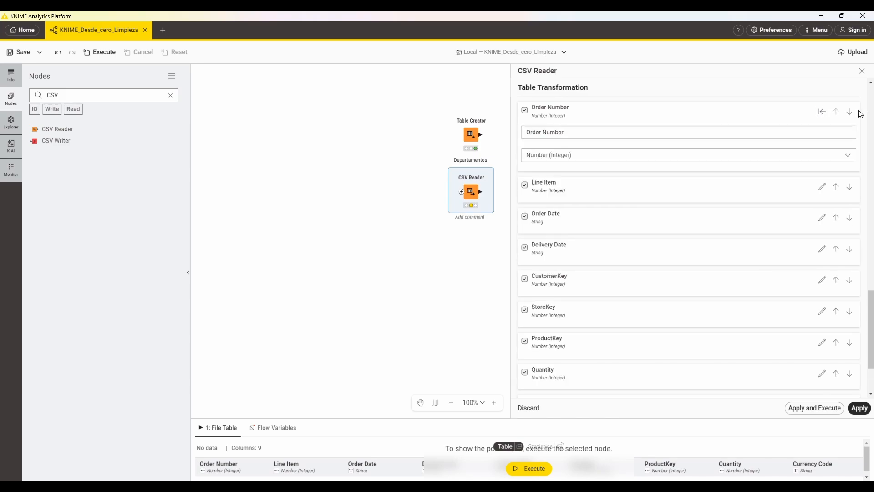
click(590, 131)
key(ctrl+a)
click(587, 158)
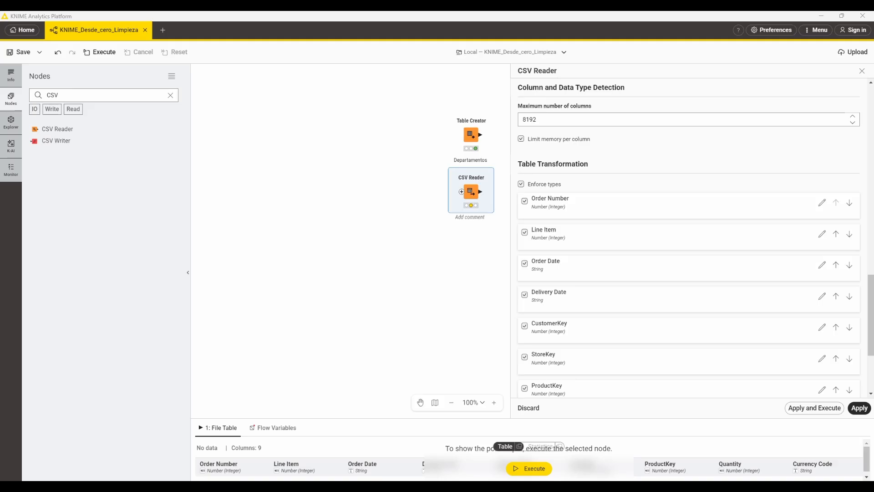
Switch to the browser to examine the Global Electronics Retailer dataset page on Maven Analytics, and return to the CSV Reader's source settings in KNIME.
key(alt+Tab)
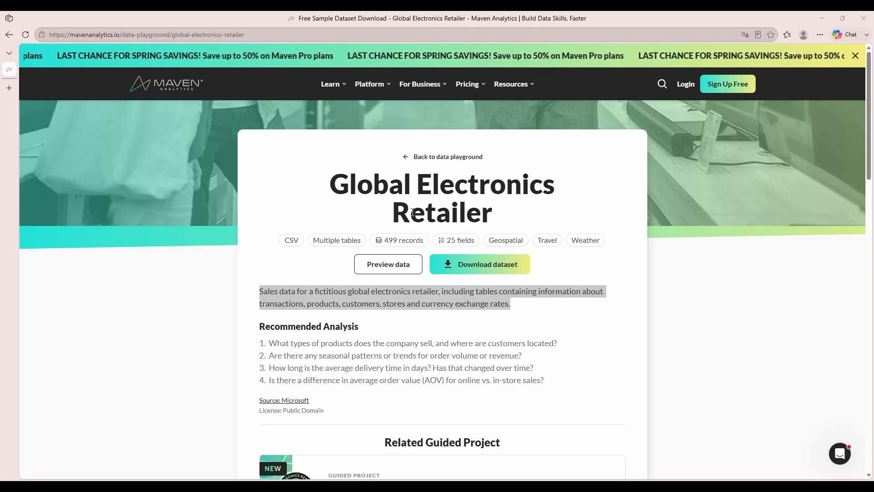
scroll(495, 204, down, 5)
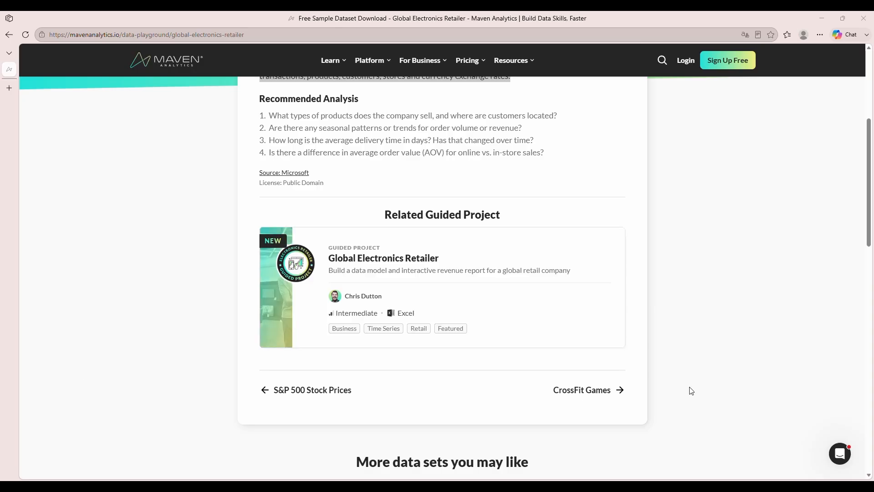
scroll(670, 293, up, 5)
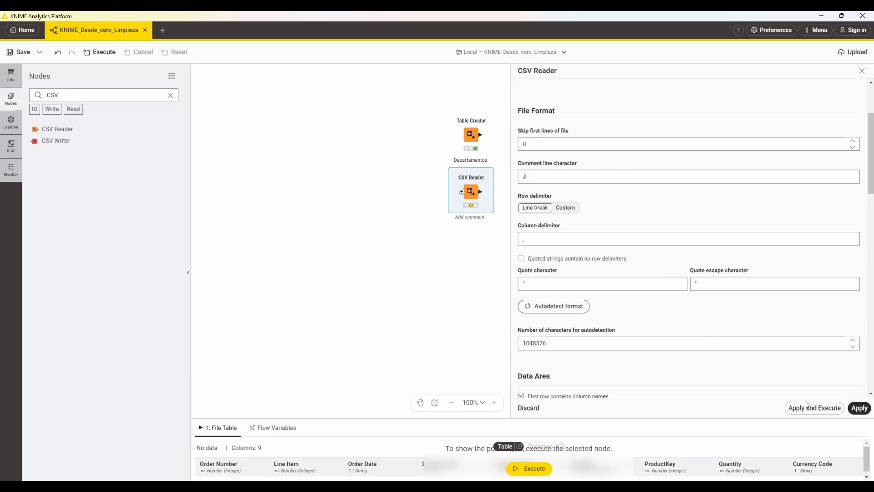
scroll(788, 376, up, 3)
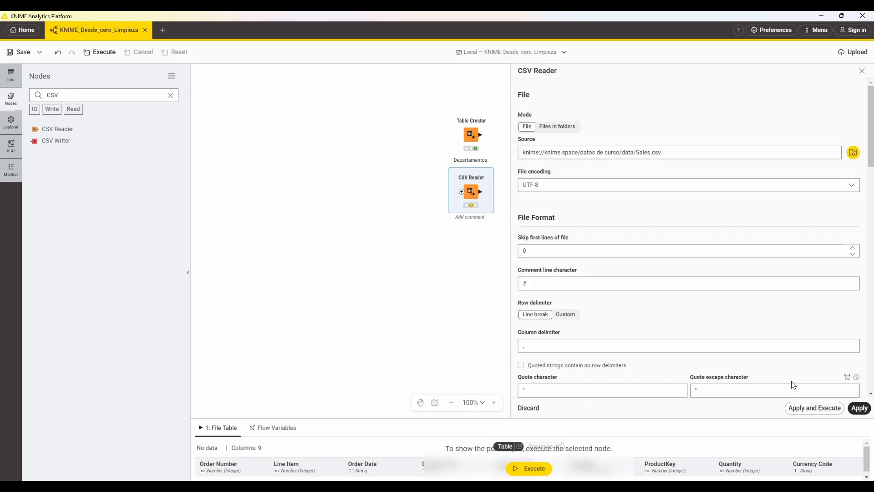
Apply the CSV Reader's settings, execute the node and enlarge the preview of its output table.
click(811, 412)
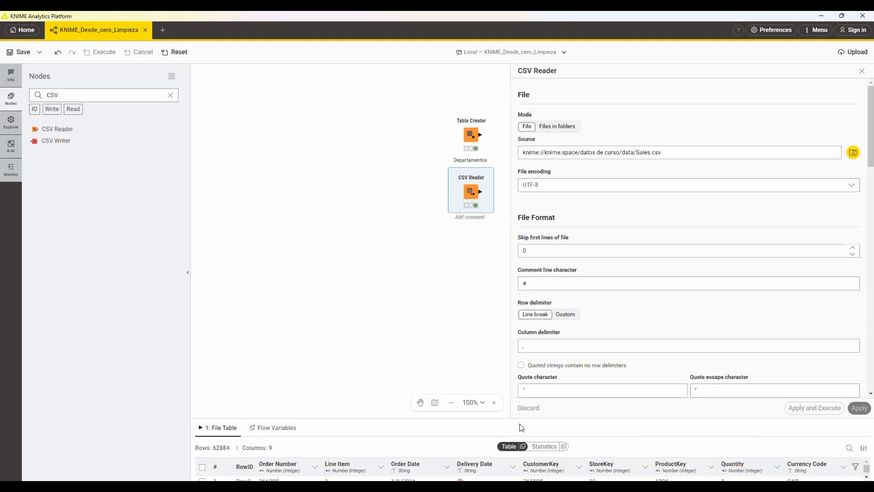
drag(523, 417, 549, 264)
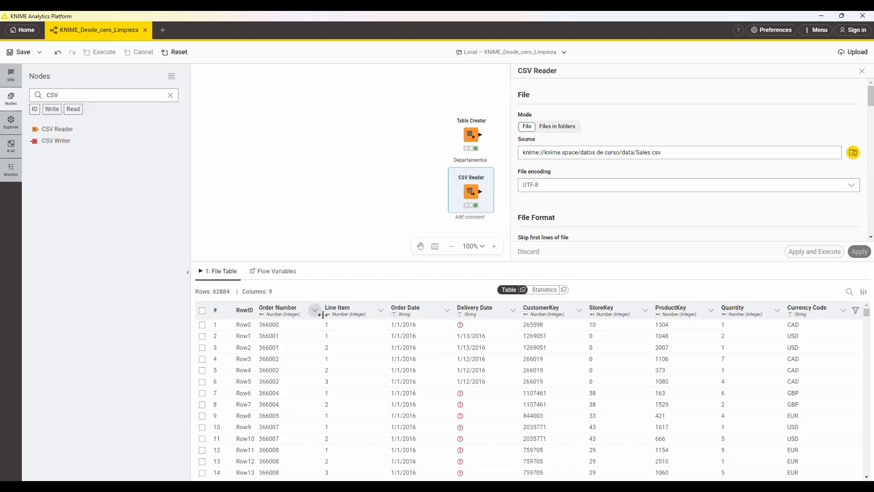
drag(372, 261, 370, 191)
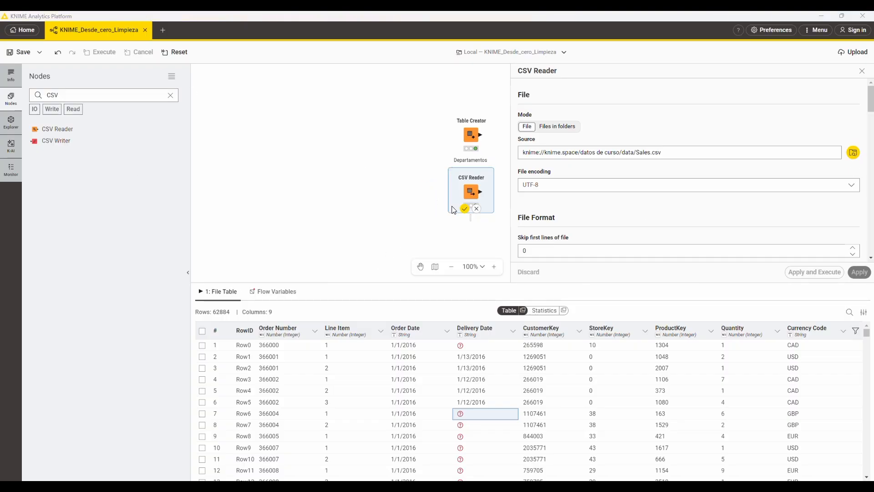
Label the CSV Reader node Lectura Sales and close its configuration.
key(Caps_Lock)
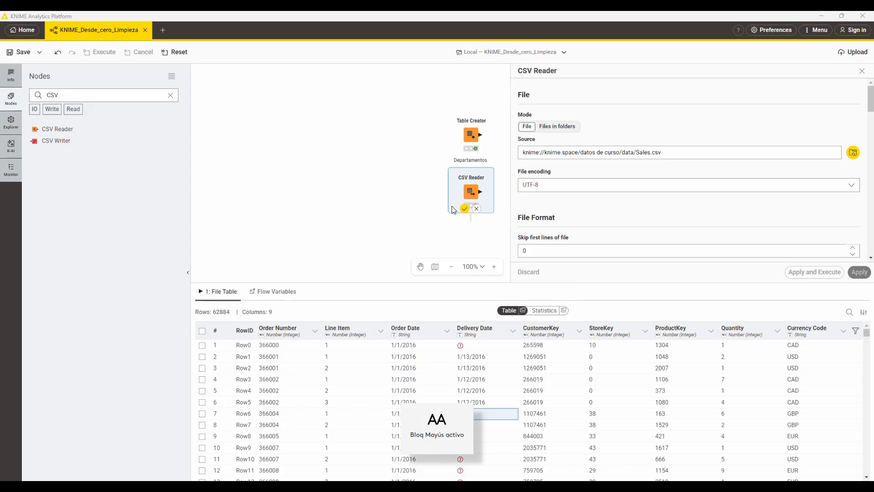
text(L)
key(Caps_Lock)
text(ectura)
key(Caps_Lock)
text(Sa)
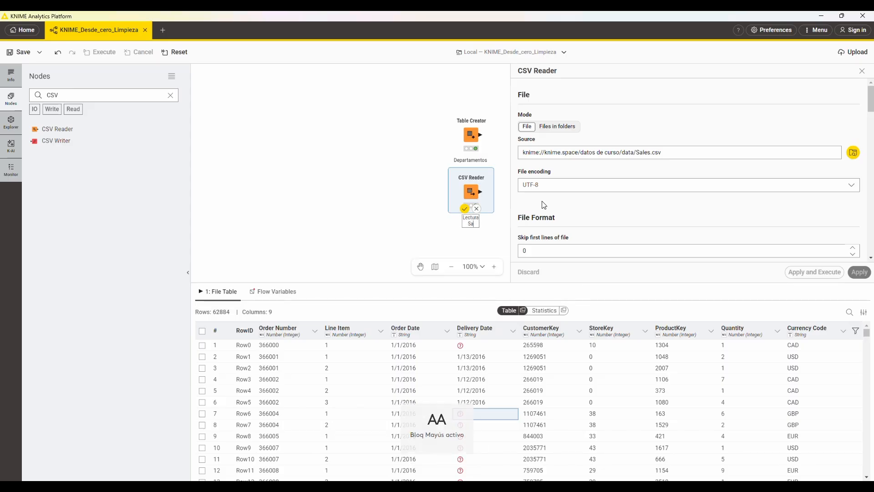
key(Caps_Lock)
text(ales)
click(862, 71)
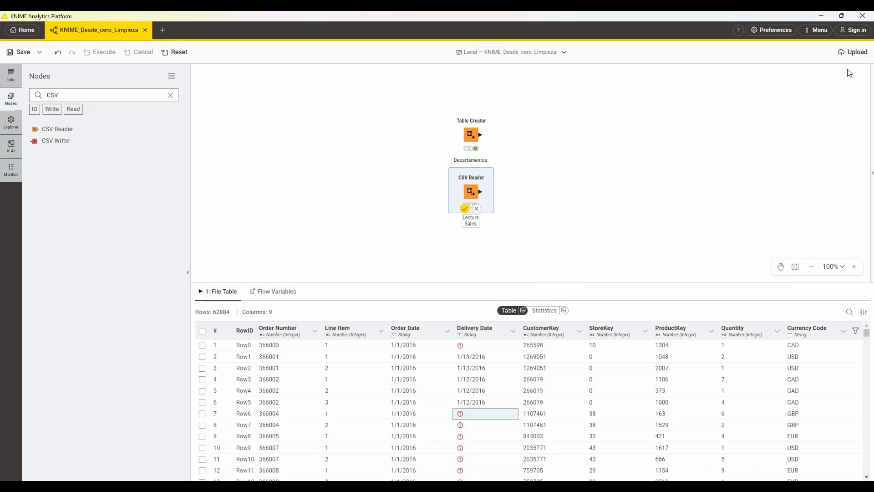
Add an Excel Reader node to the workflow and place it below the CSV Reader.
double_click(78, 95)
text(EXCEL)
key(Return)
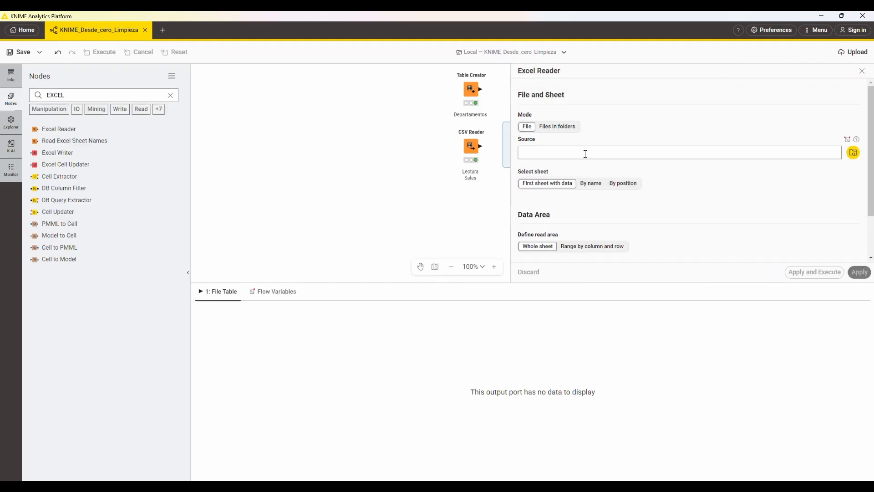
drag(507, 156, 440, 222)
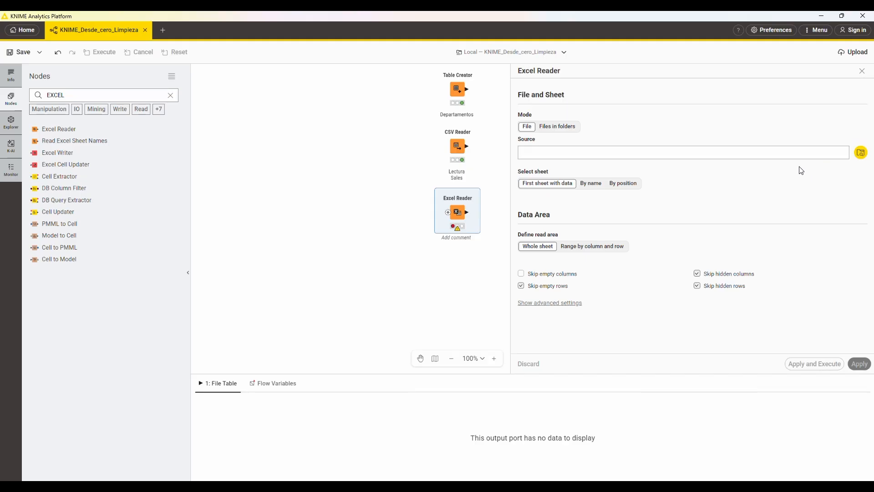
Read Customers.xlsx from the local space's Curso ETL KNIME/data folder with the Excel Reader, and label the node Lectura Products.
click(858, 155)
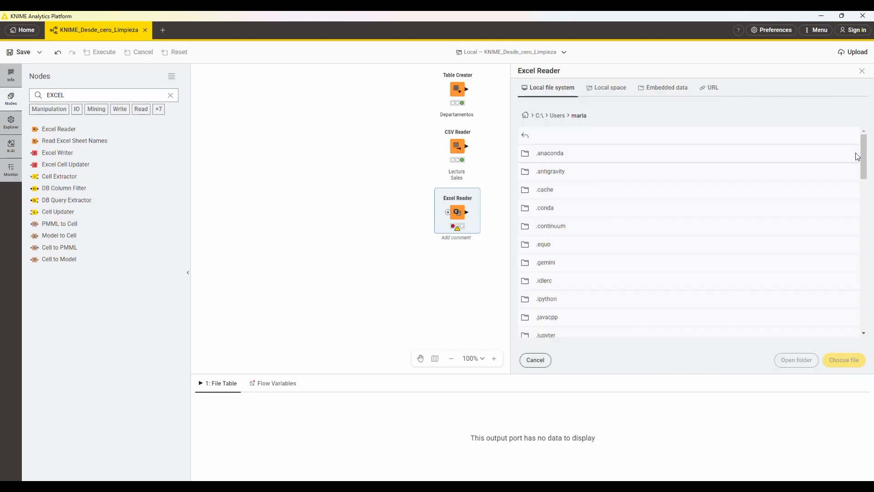
click(616, 94)
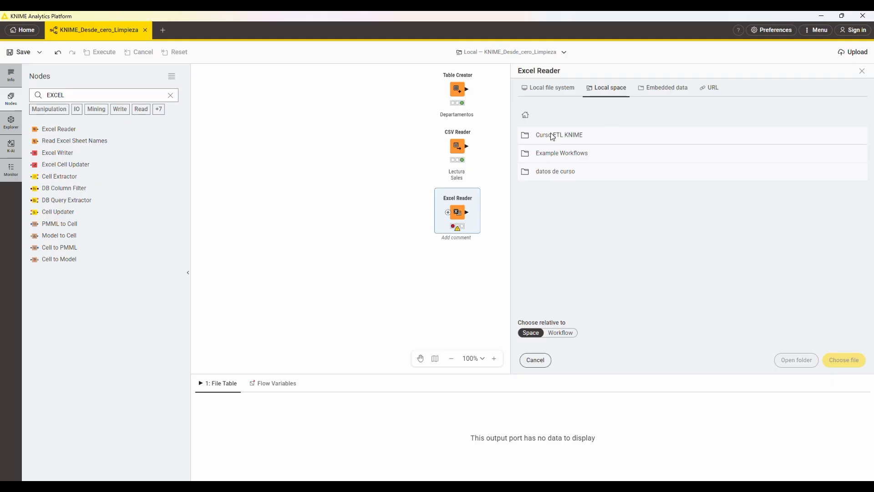
double_click(529, 137)
double_click(531, 153)
click(533, 158)
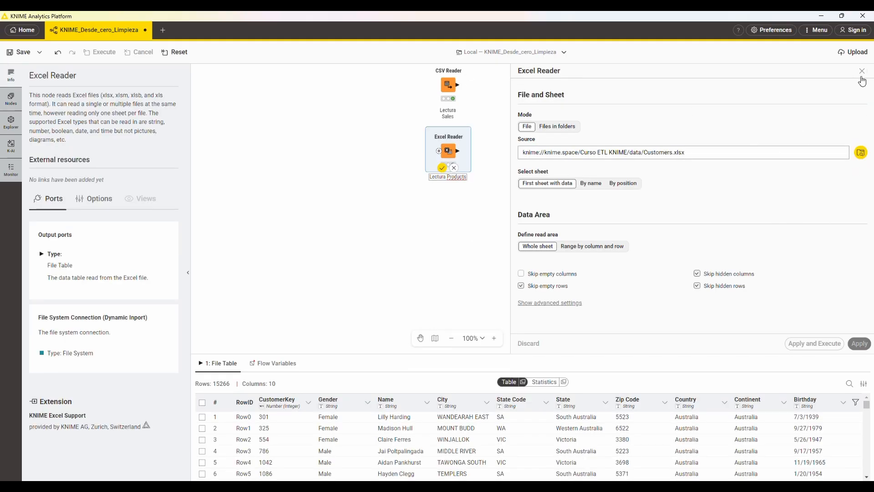
click(862, 71)
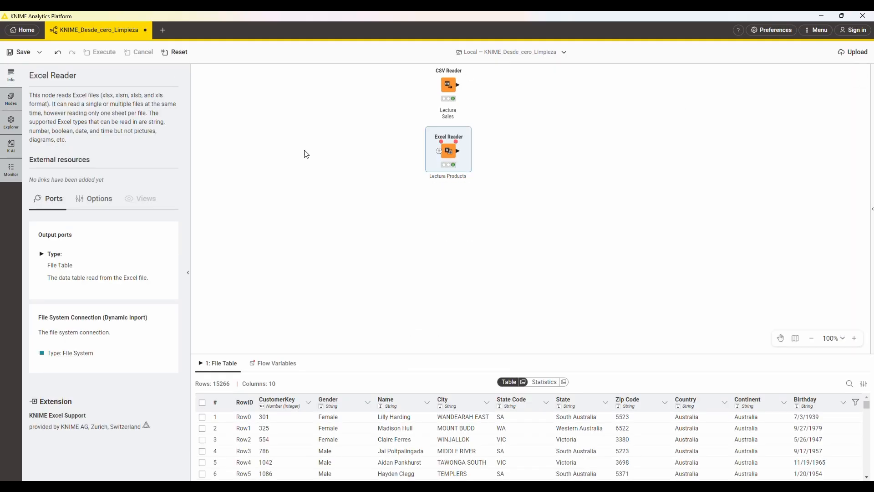
Add a Table Reader node to the workflow and place it below the Excel Reader.
click(3, 108)
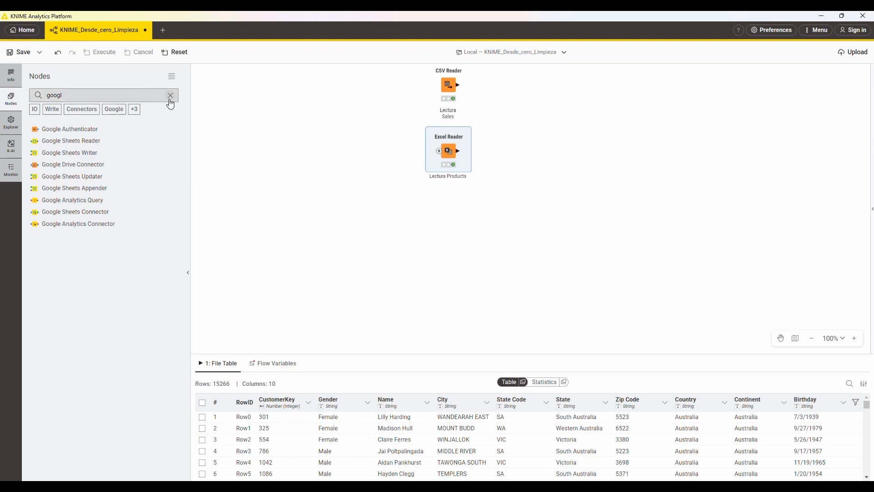
click(170, 95)
click(781, 338)
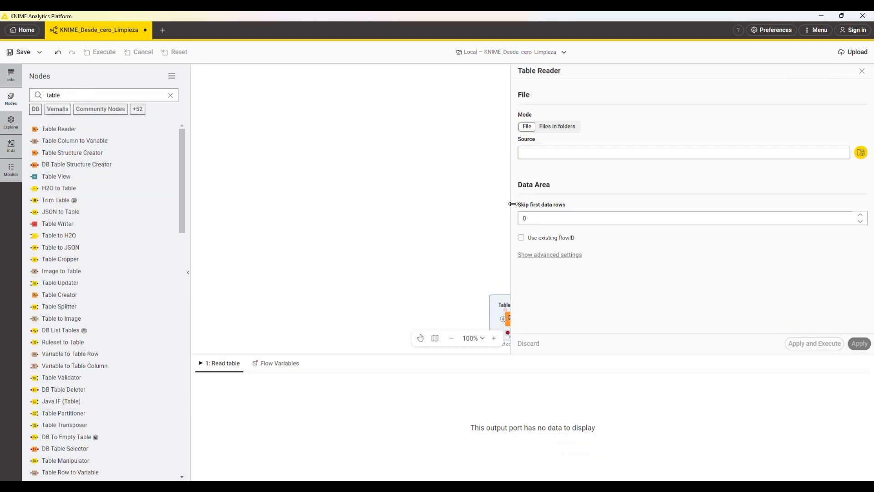
scroll(507, 269, down, 4)
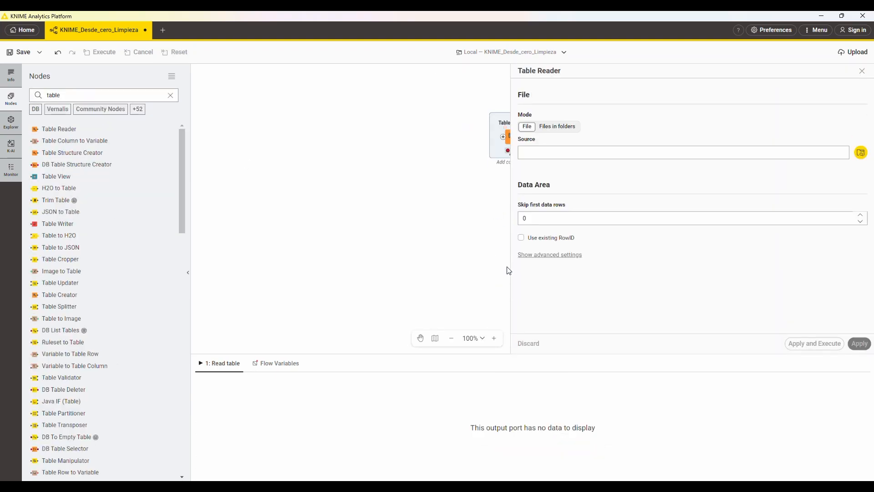
drag(509, 271, 644, 267)
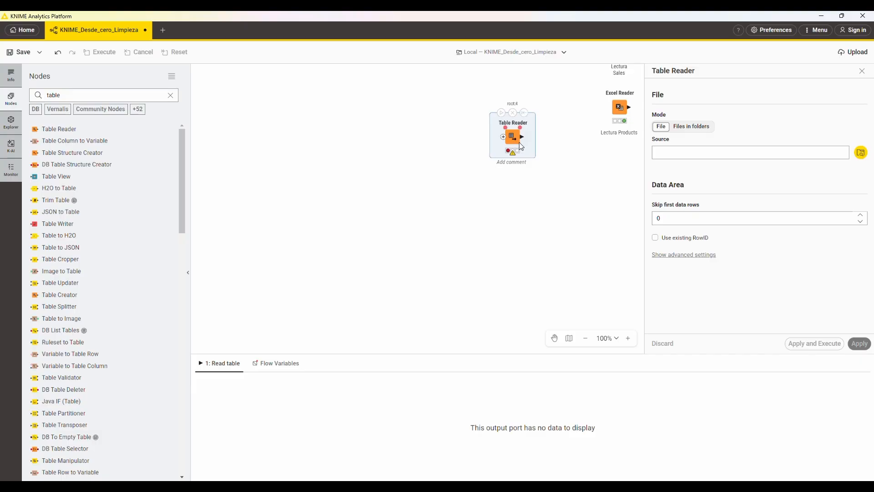
drag(519, 142, 593, 190)
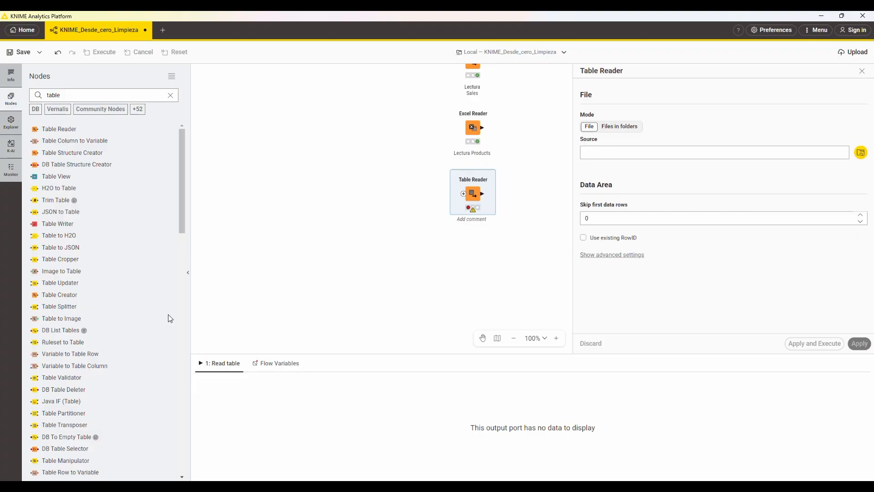
Add a second CSV Reader node and place it in the empty canvas area left of the Table Reader.
click(171, 95)
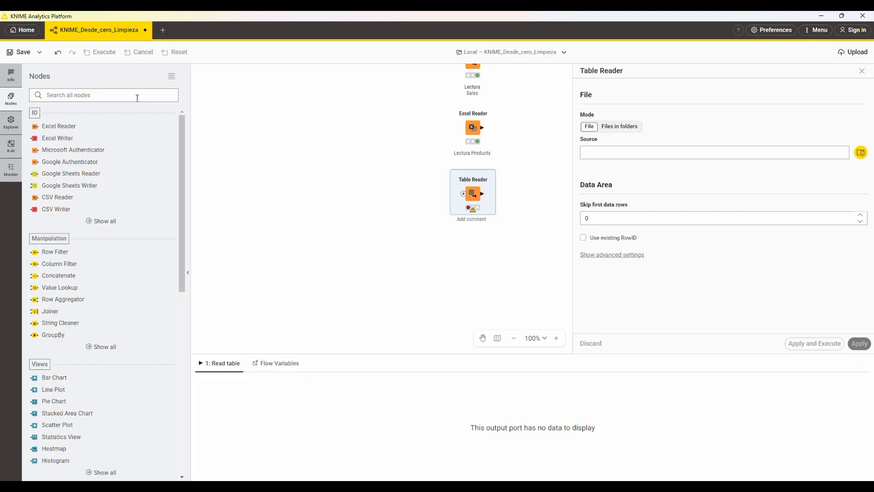
click(68, 94)
text(csv)
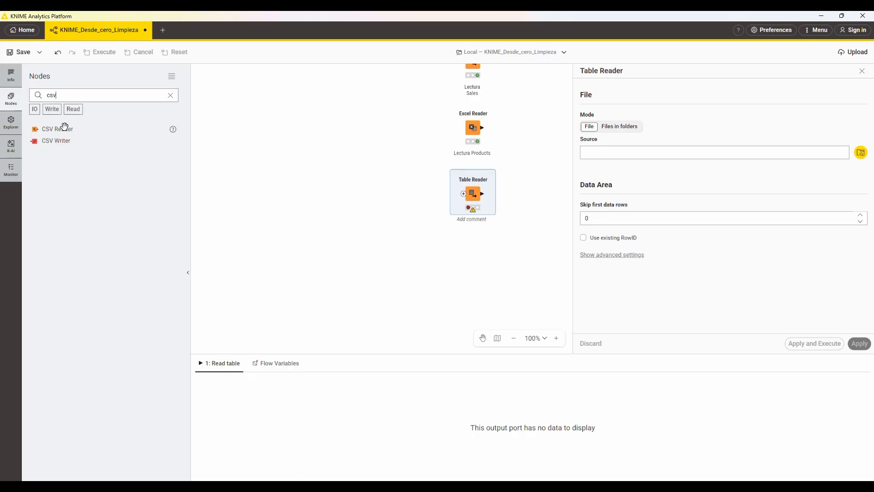
double_click(65, 128)
drag(526, 201, 274, 206)
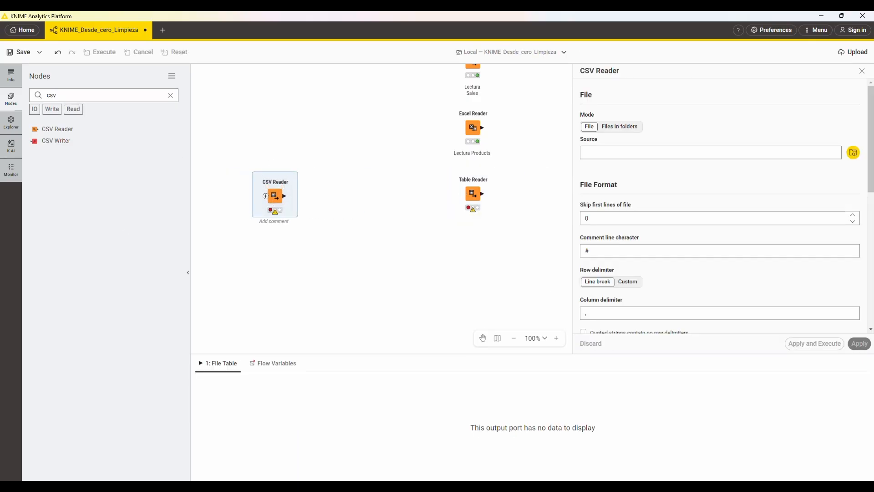
Add a Table Writer node connected to the output of the second CSV Reader.
click(171, 97)
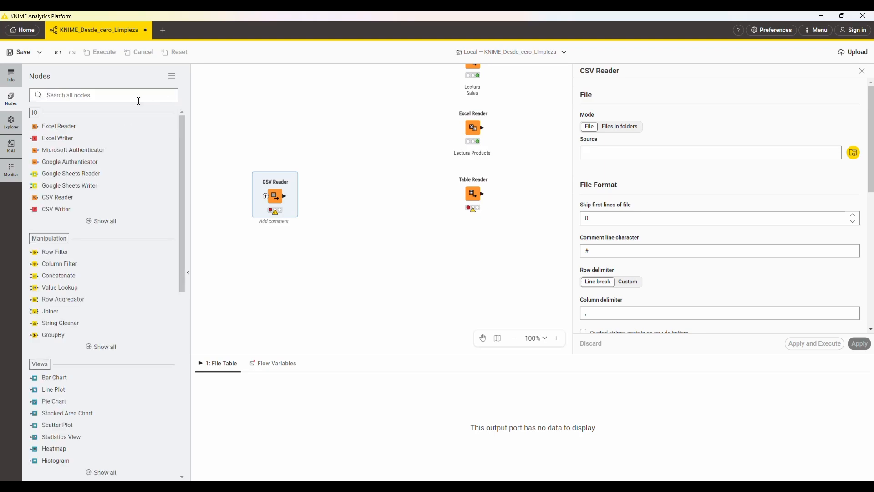
text(table)
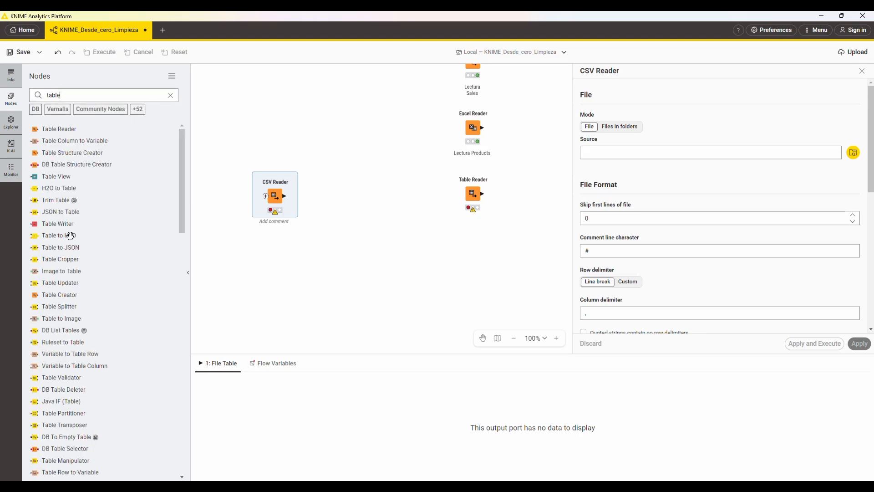
double_click(69, 224)
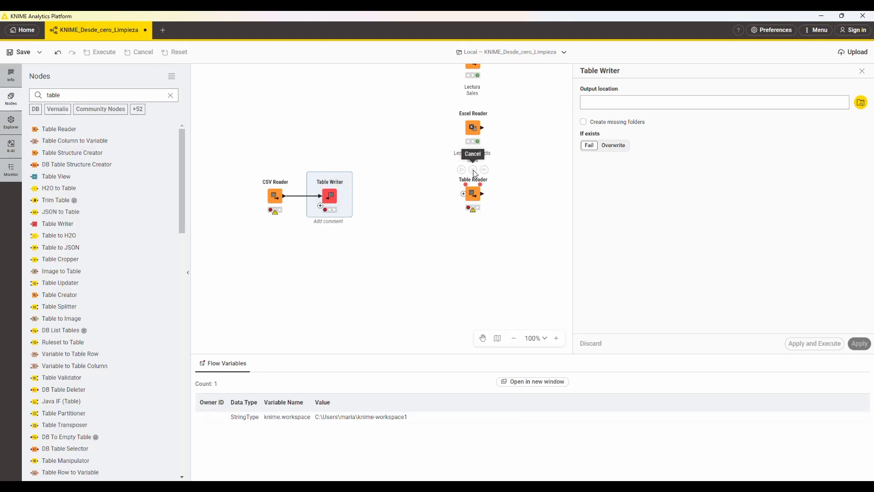
Try adding another Table Writer with no node selected, and delete it.
click(274, 203)
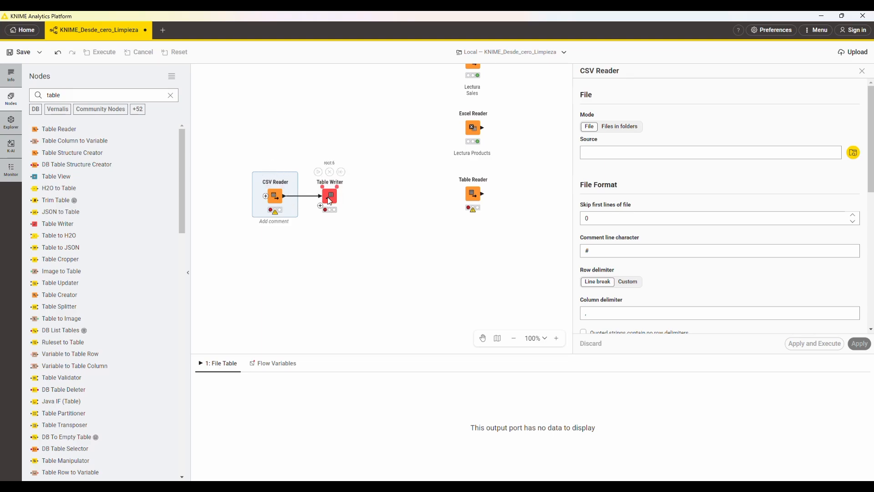
click(301, 221)
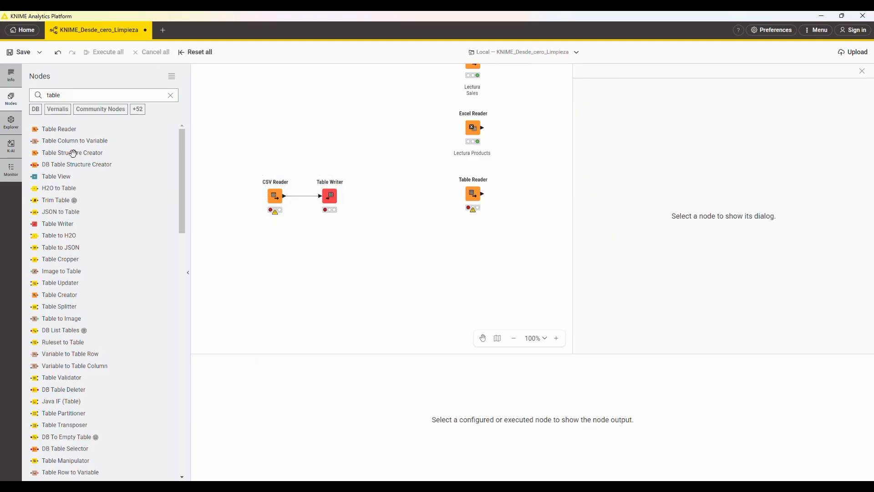
double_click(52, 226)
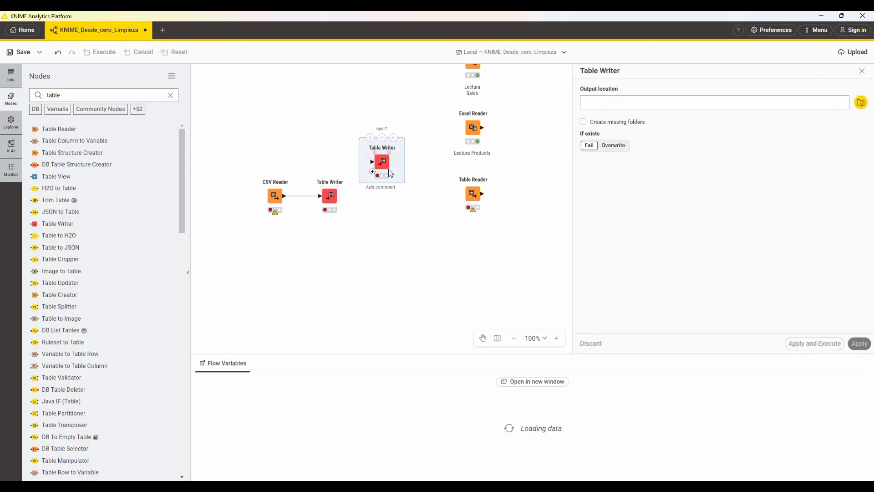
key(Delete)
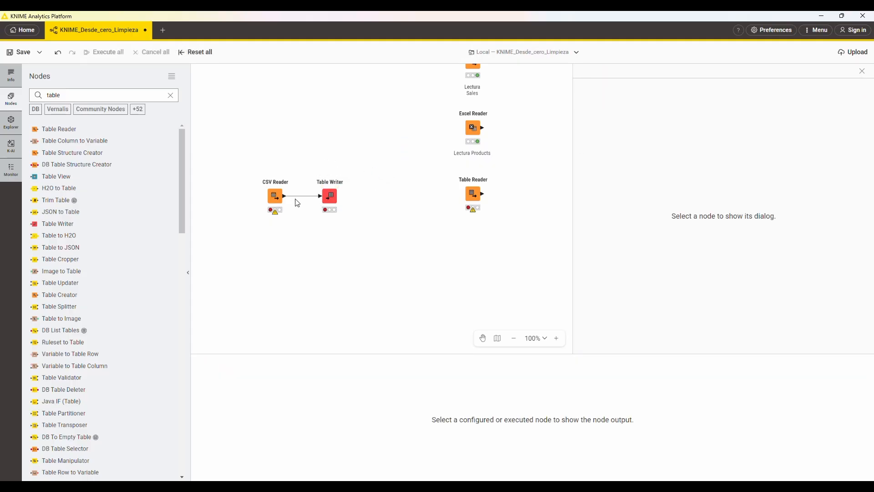
Examine the Table Reader's and Table Writer's settings alongside the second CSV Reader.
click(473, 196)
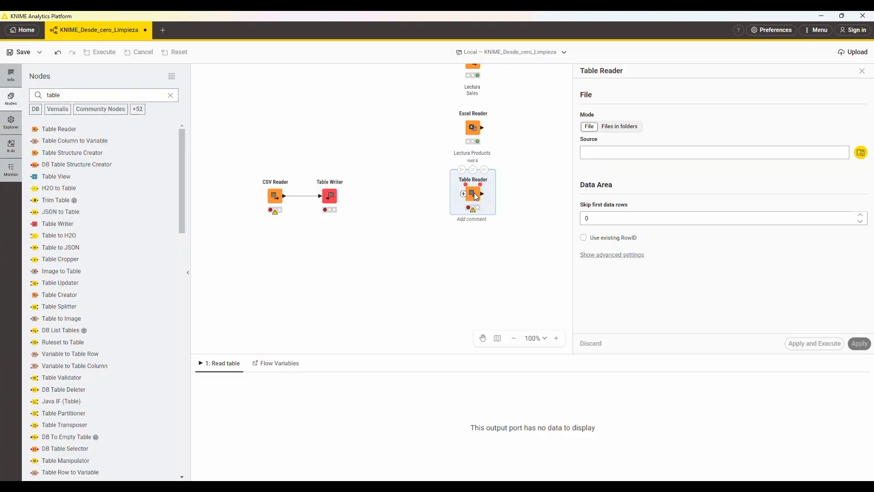
scroll(277, 223, up, 2)
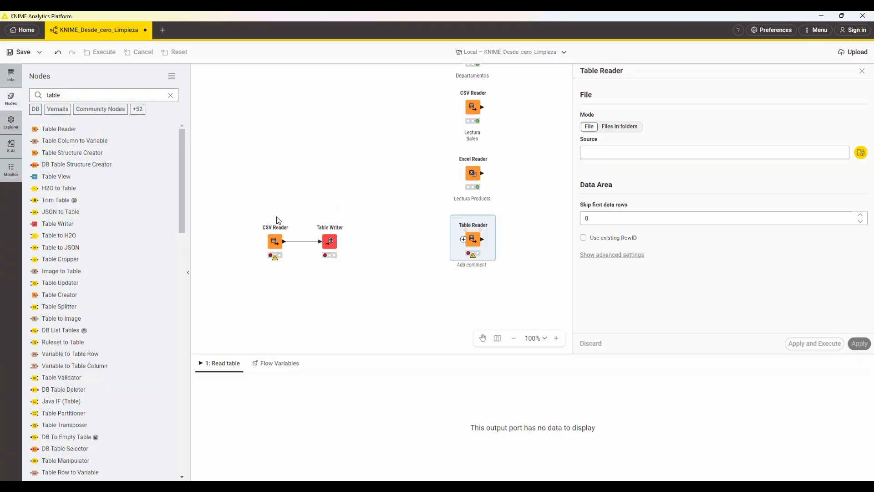
click(277, 244)
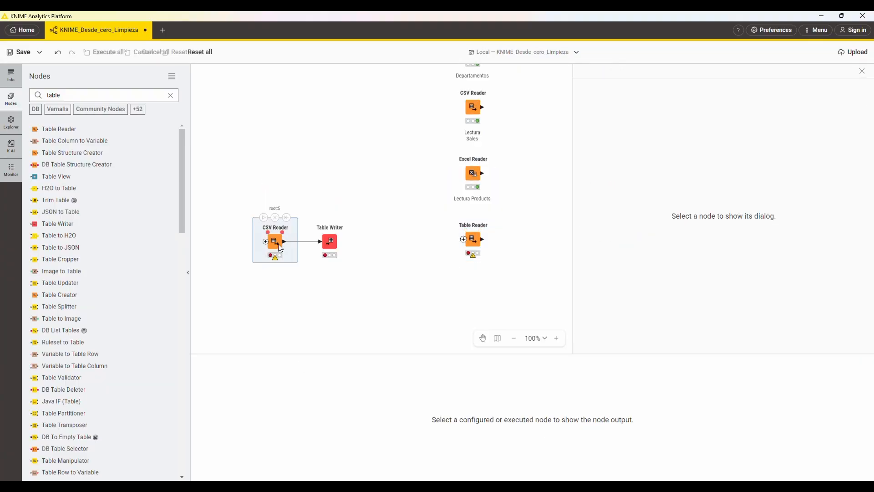
click(334, 248)
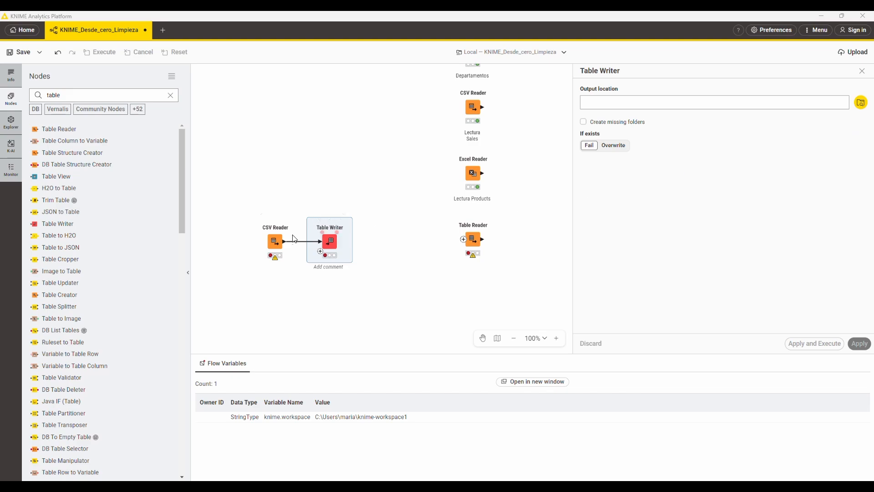
Set the second CSV Reader's source to Products.csv from the Curso ETL KNIME/data folder in the local space.
click(273, 241)
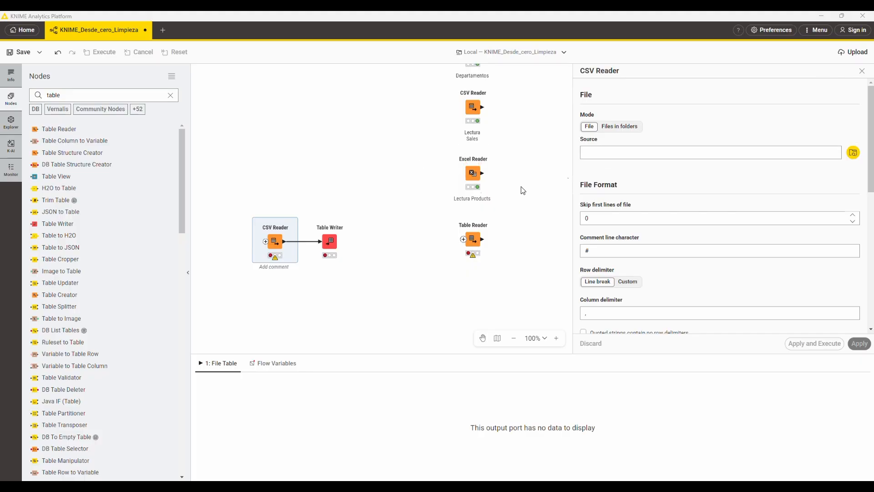
click(853, 153)
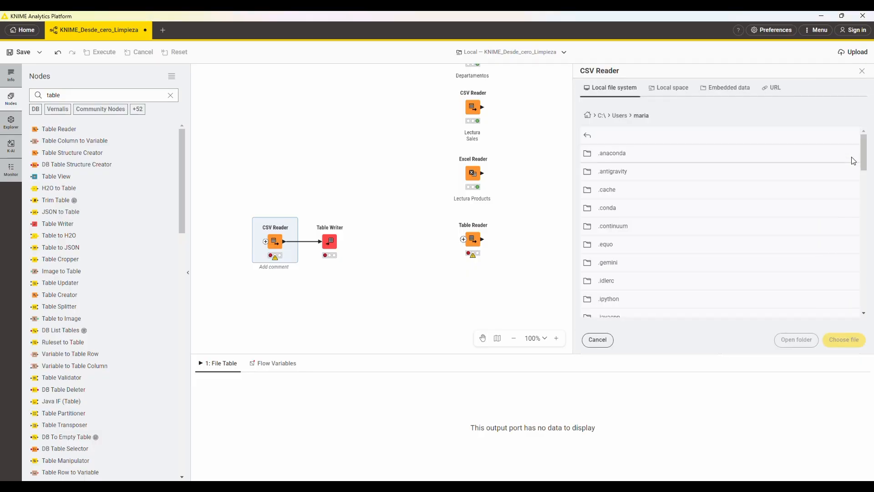
click(687, 92)
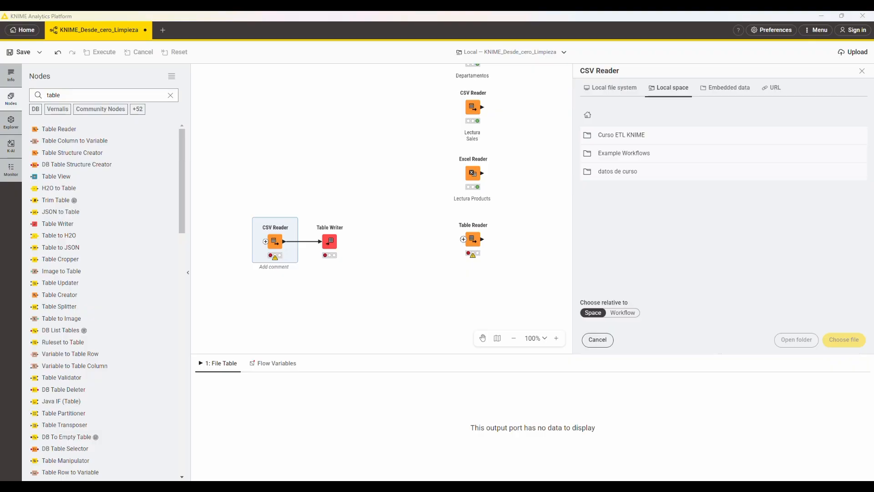
double_click(665, 141)
double_click(605, 154)
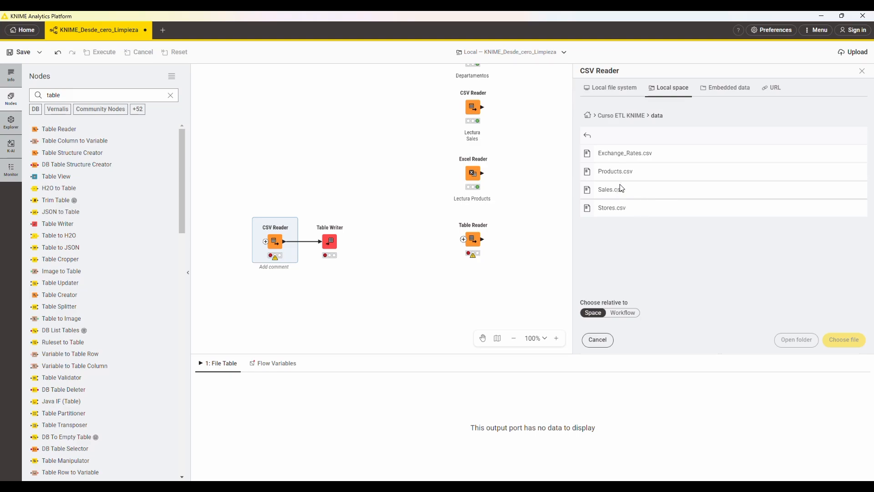
double_click(660, 176)
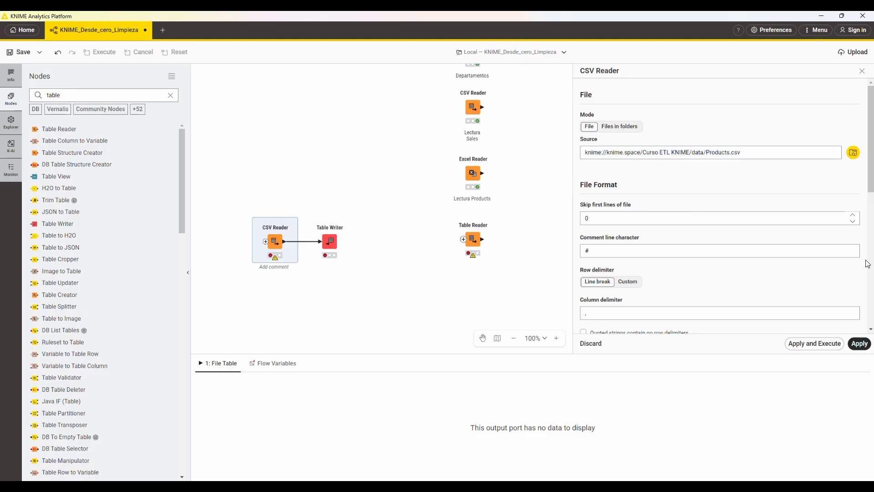
Review the second CSV Reader's settings, apply and execute the node, and enlarge the output table area.
scroll(819, 283, down, 8)
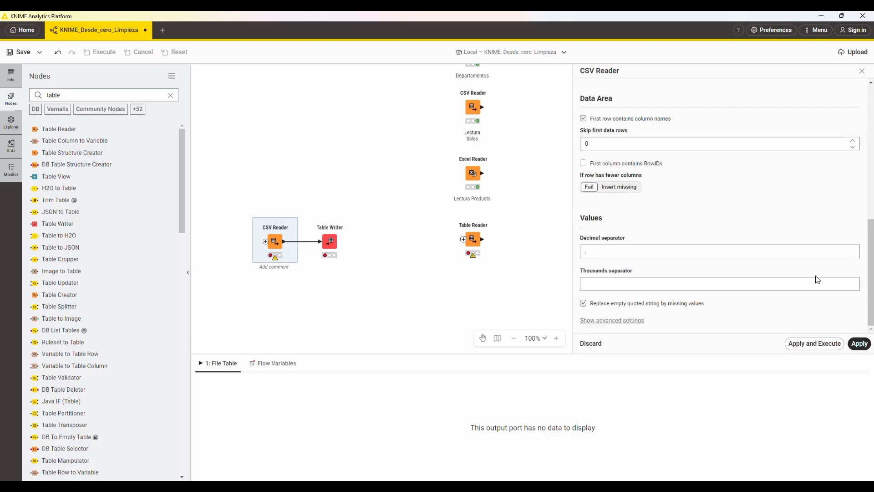
scroll(823, 264, up, 8)
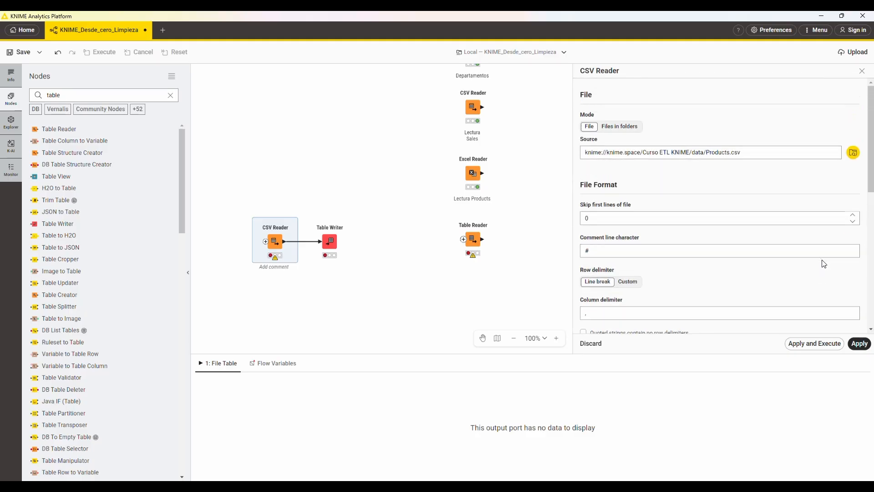
scroll(811, 253, down, 8)
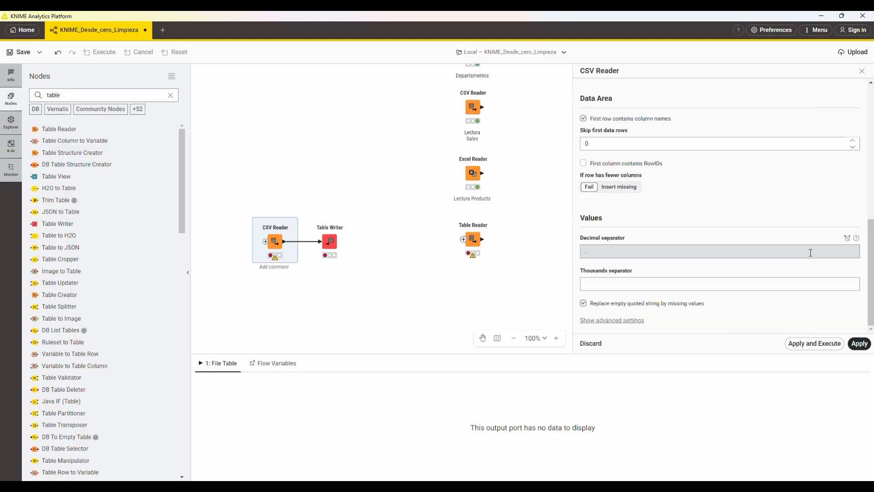
click(812, 343)
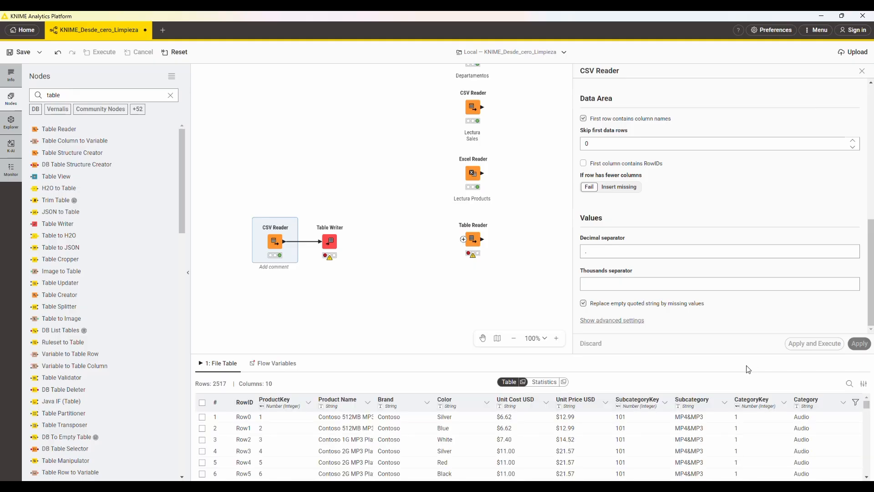
drag(553, 296, 483, 319)
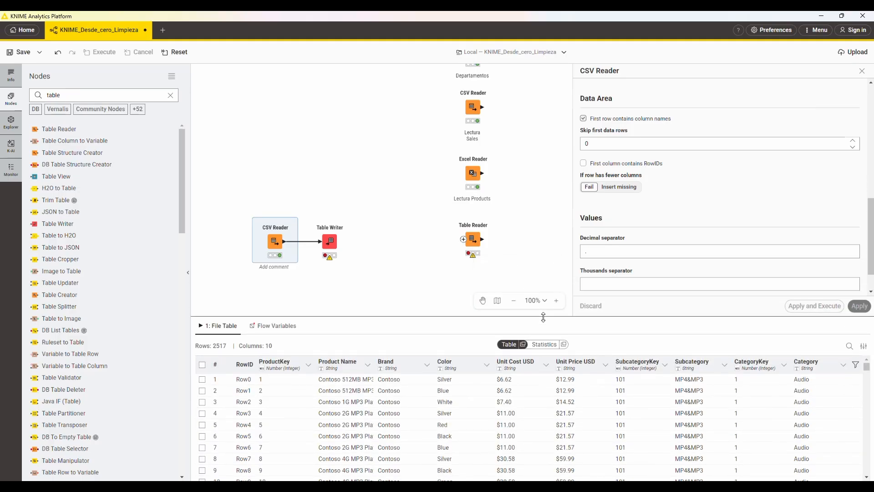
Browse for the Table Writer's output location and open the Curso ETL KNIME/data folder in the local space.
click(328, 240)
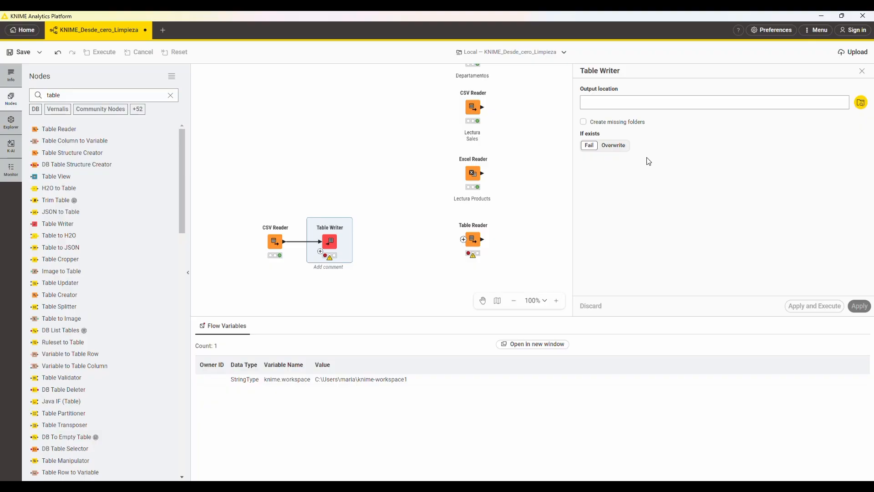
click(861, 103)
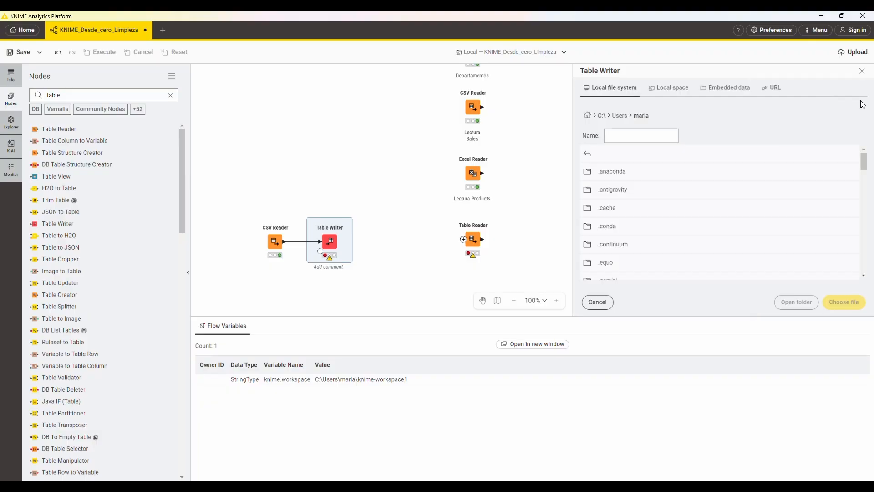
click(660, 97)
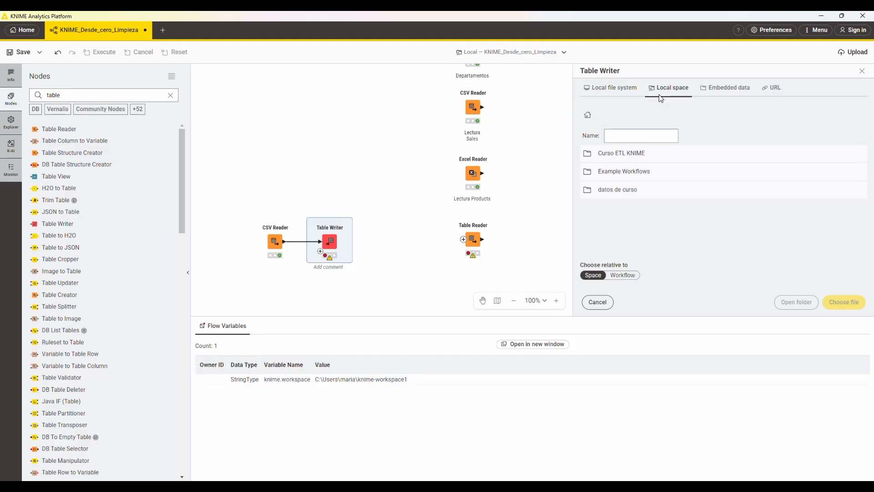
click(613, 89)
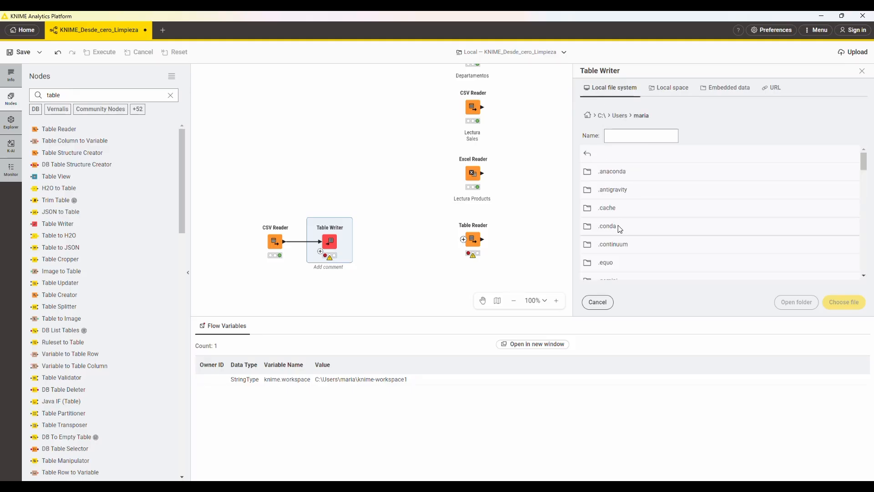
click(678, 91)
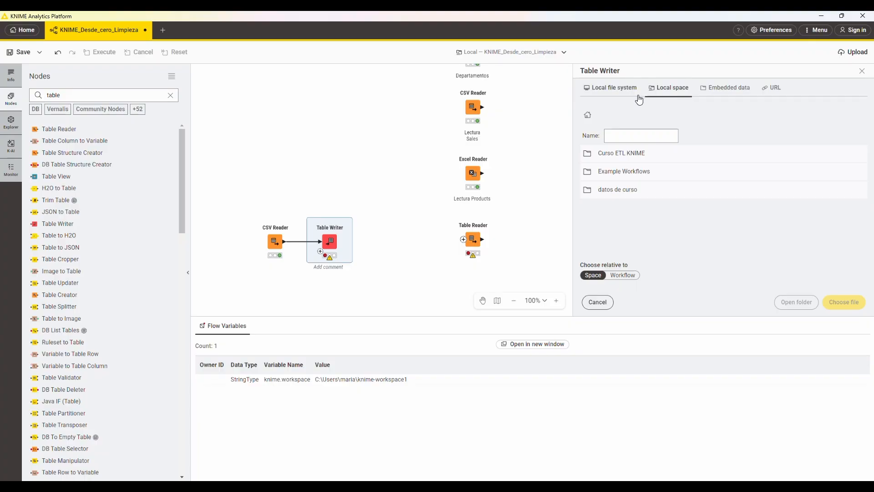
double_click(626, 155)
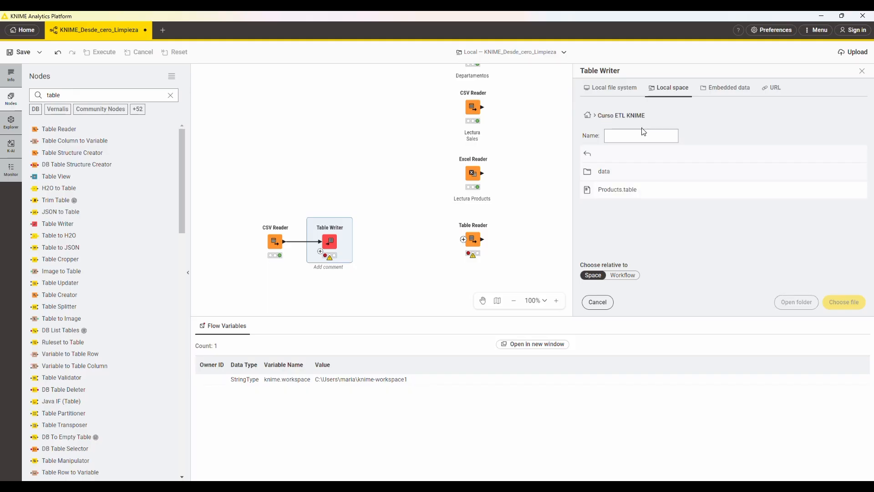
click(608, 179)
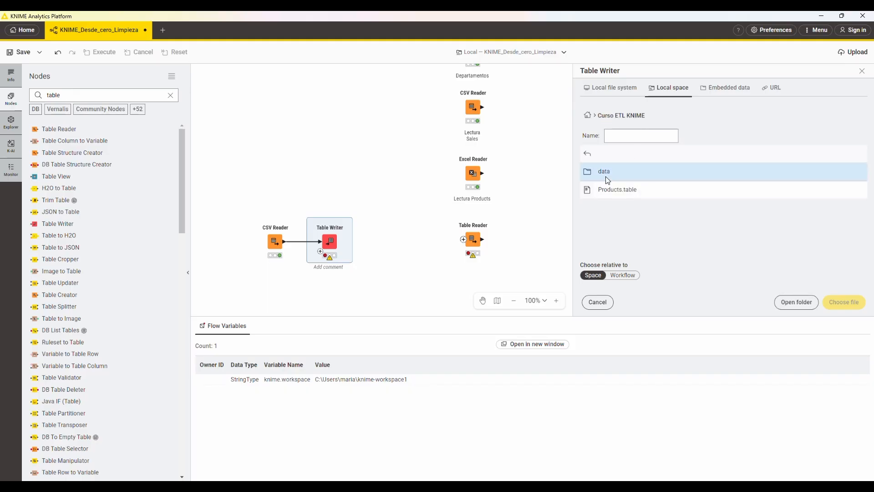
double_click(608, 179)
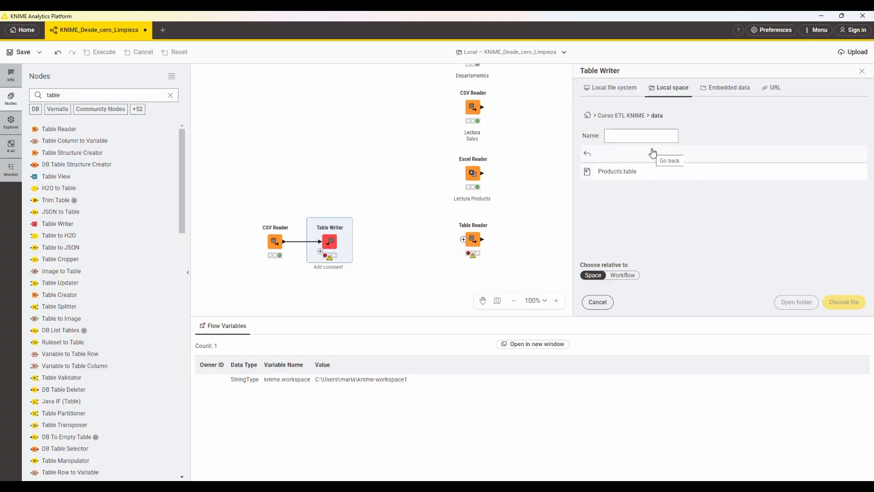
Name the Table Writer's output file Products and choose it as the output location.
click(633, 171)
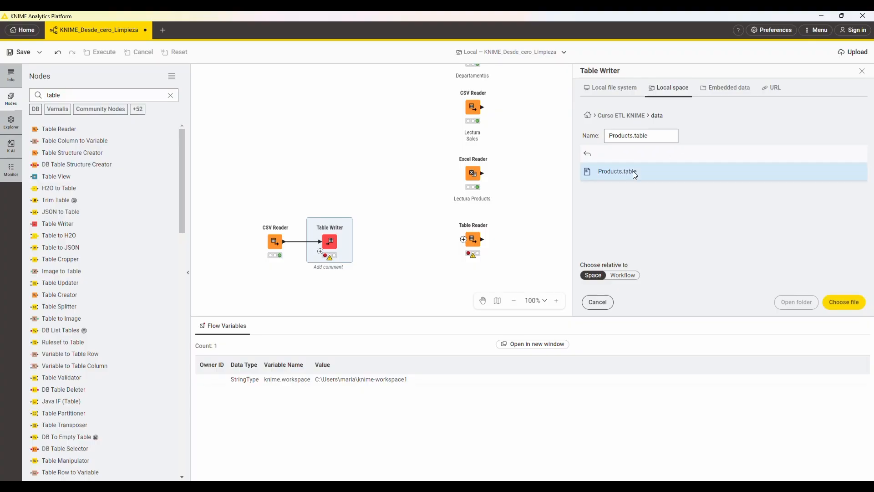
click(642, 137)
key(ctrl+a)
key(BackSpace)
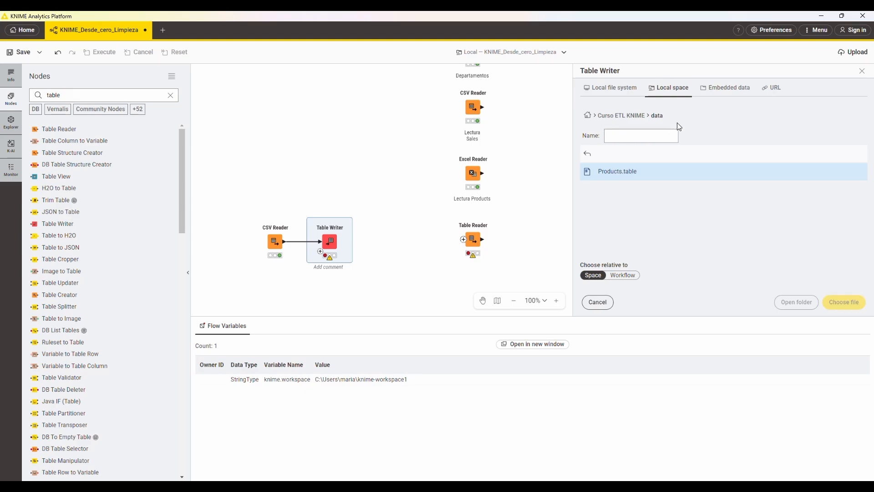
text(P)
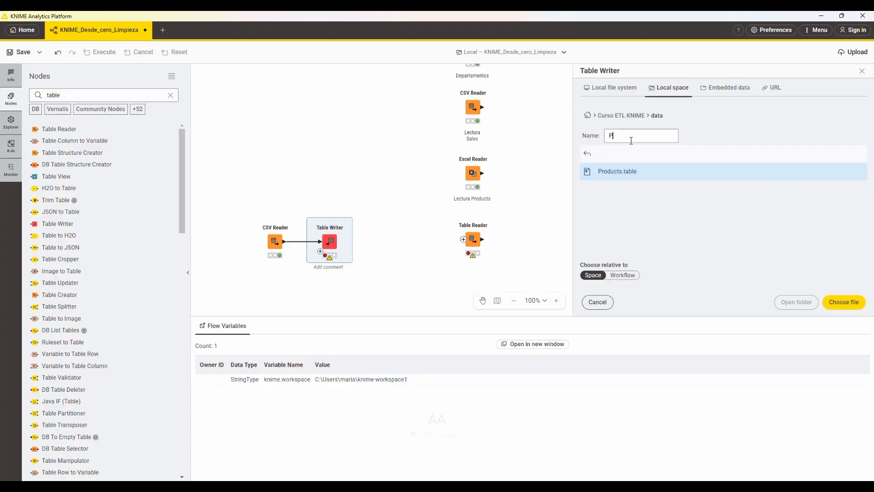
key(Caps_Lock)
text(roducts)
click(838, 303)
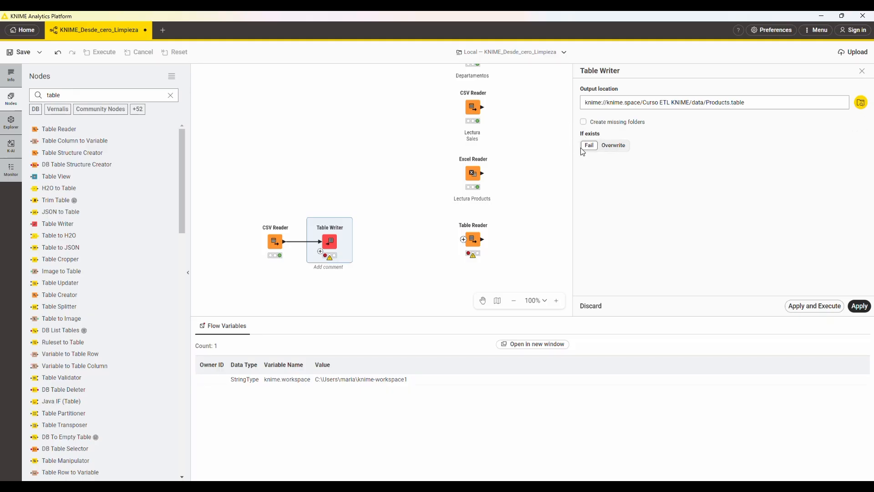
Set the Table Writer to overwrite an existing file, and apply and execute it.
click(606, 147)
click(591, 148)
click(623, 152)
click(815, 306)
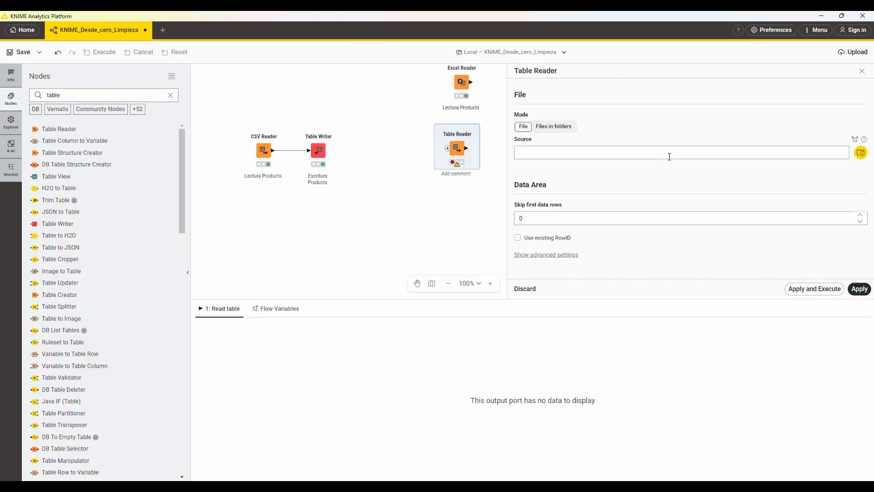
Set the Table Reader's source to Products.table from the Curso ETL KNIME/data folder in the local space.
click(861, 154)
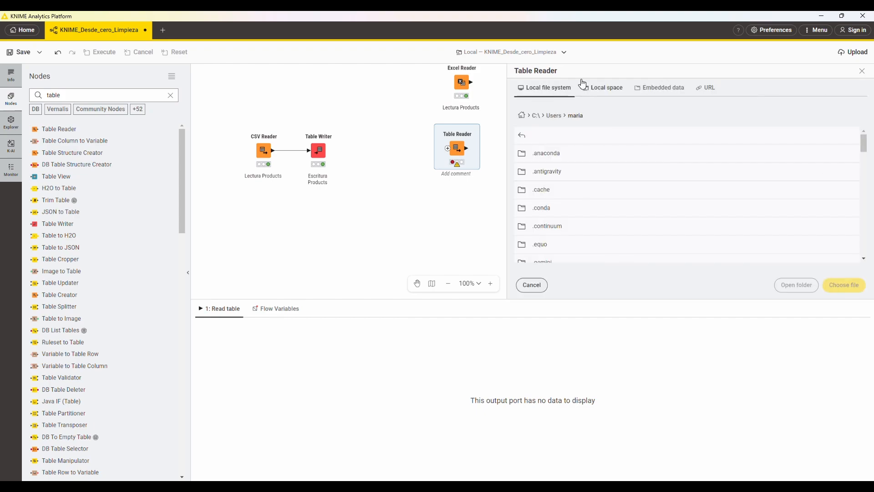
click(589, 94)
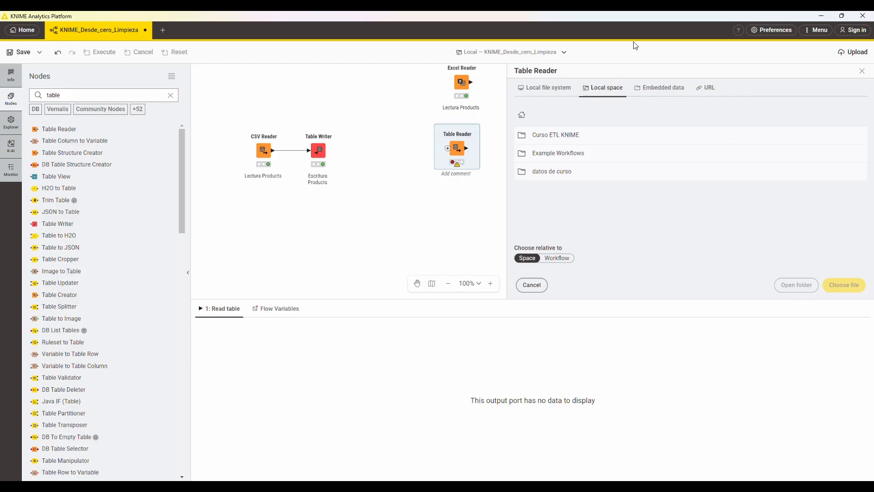
double_click(560, 134)
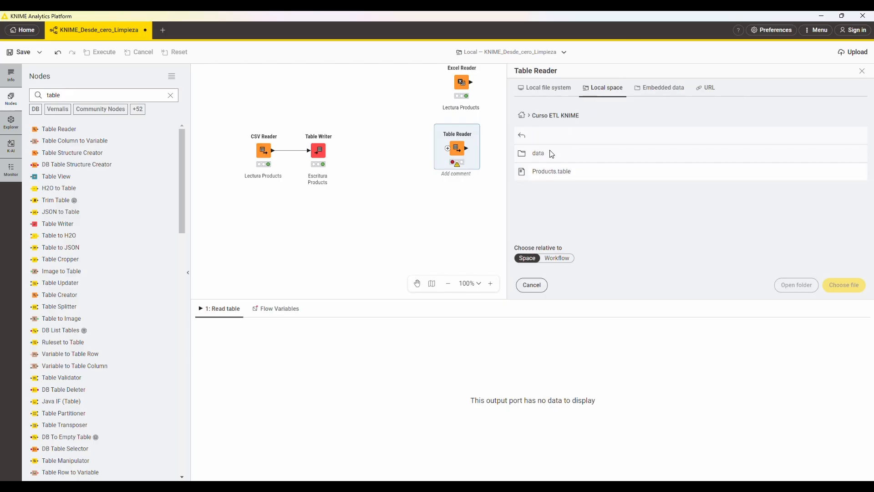
double_click(550, 154)
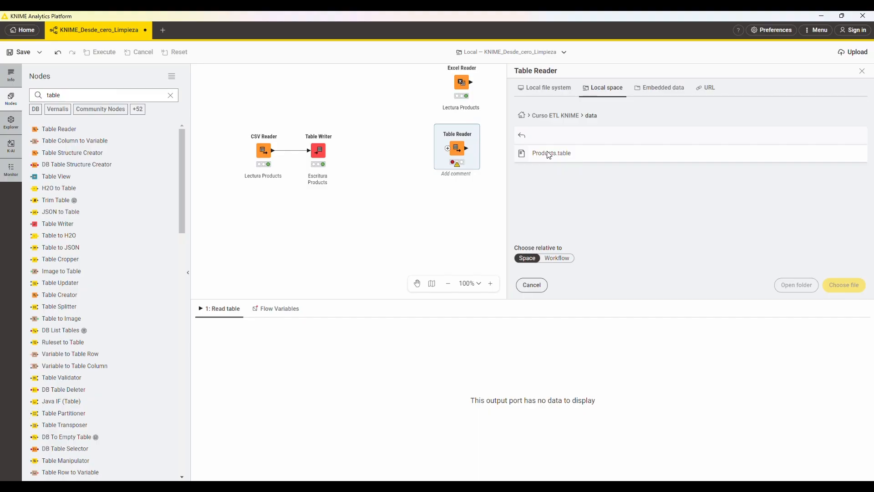
click(550, 153)
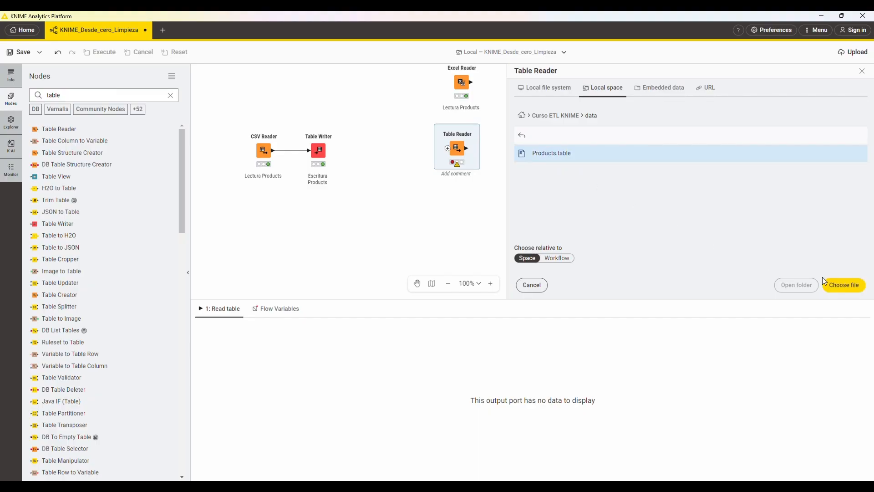
click(835, 285)
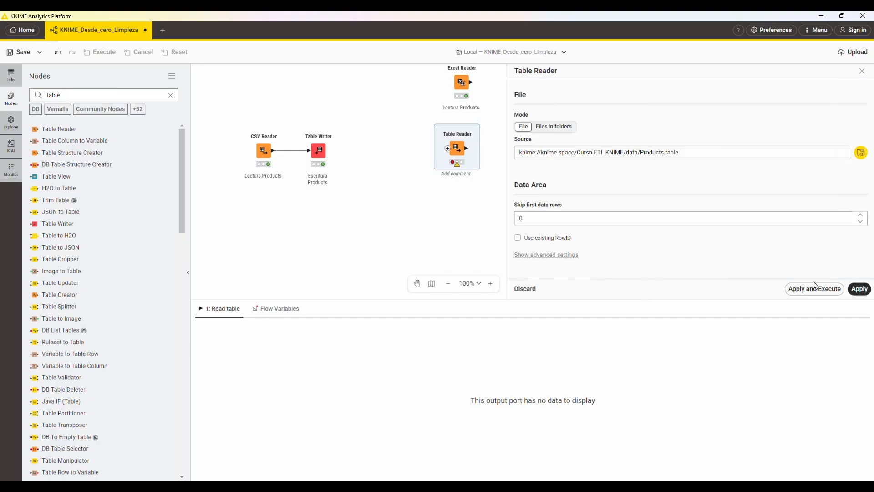
Show the Table Reader's advanced settings and set it to use the new schema if the schema changes.
click(562, 261)
scroll(587, 216, down, 5)
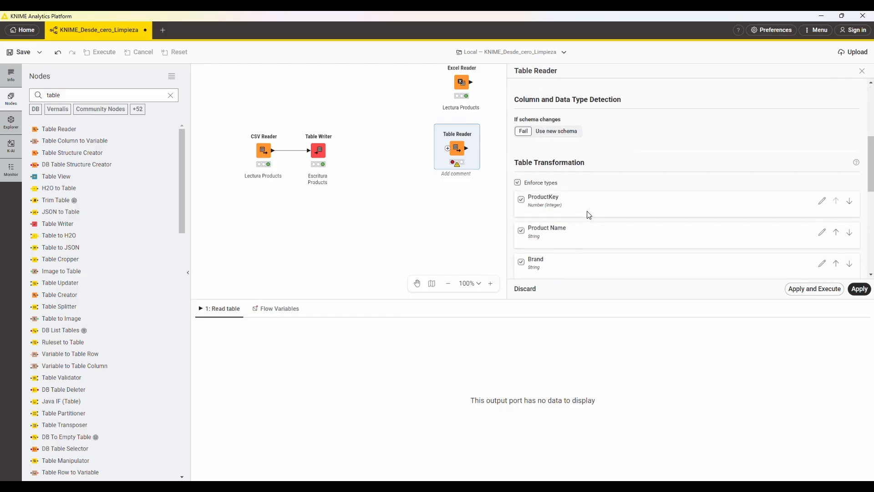
scroll(587, 214, up, 2)
scroll(574, 150, up, 2)
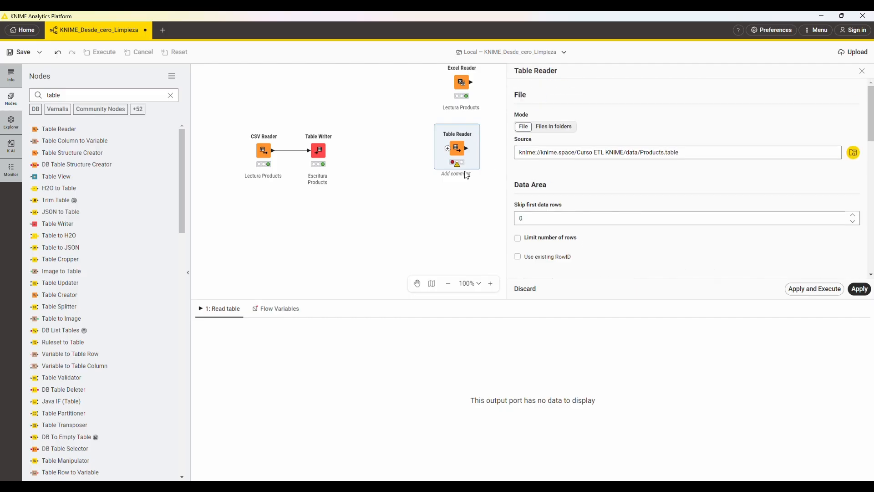
scroll(469, 173, up, 3)
scroll(469, 173, down, 3)
scroll(582, 200, down, 3)
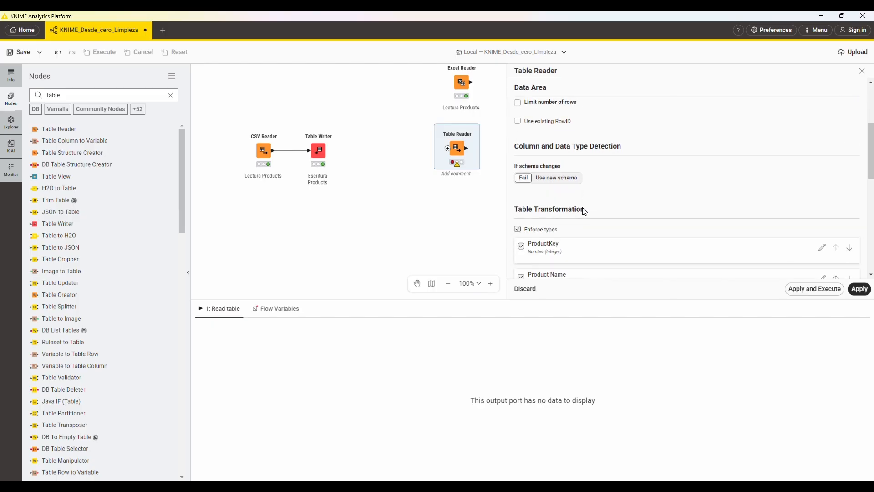
scroll(583, 208, up, 1)
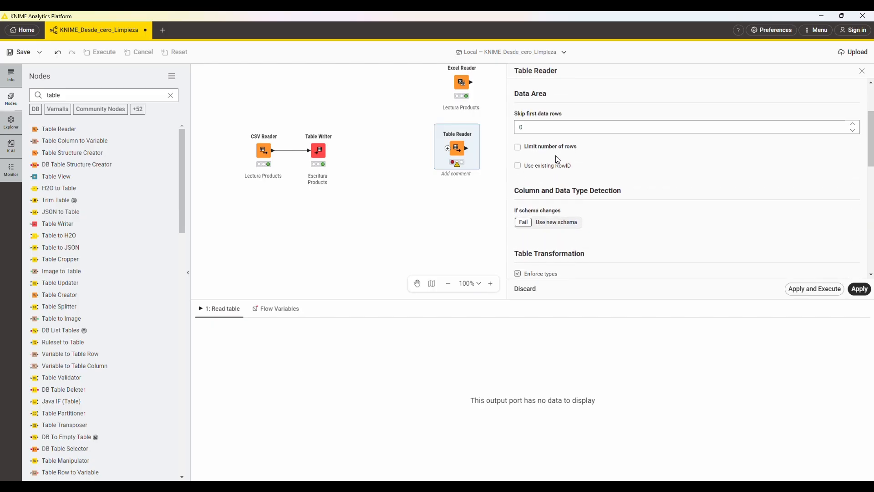
scroll(558, 159, down, 1)
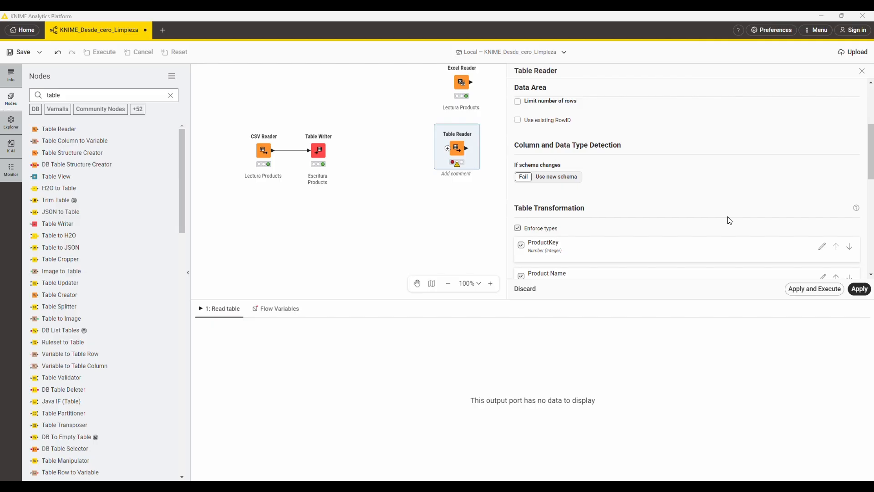
click(543, 177)
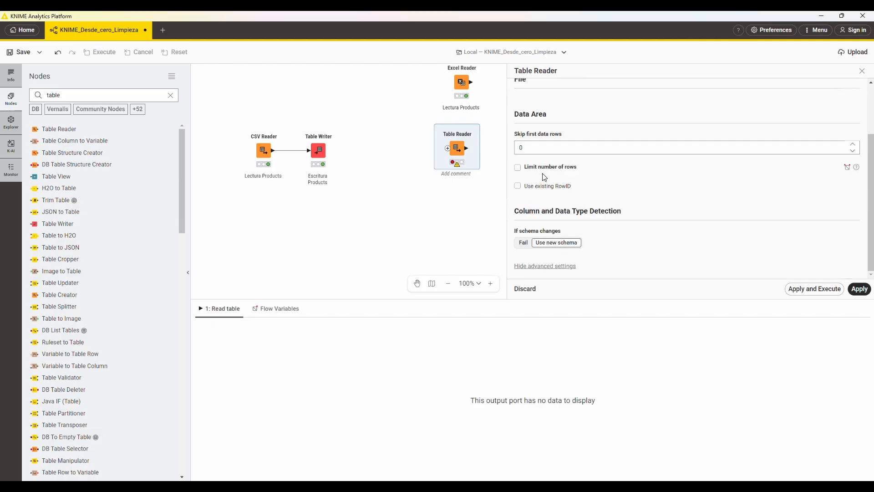
Set the Table Reader to fail if the schema changes, review its column transformations, and apply and execute it.
click(522, 241)
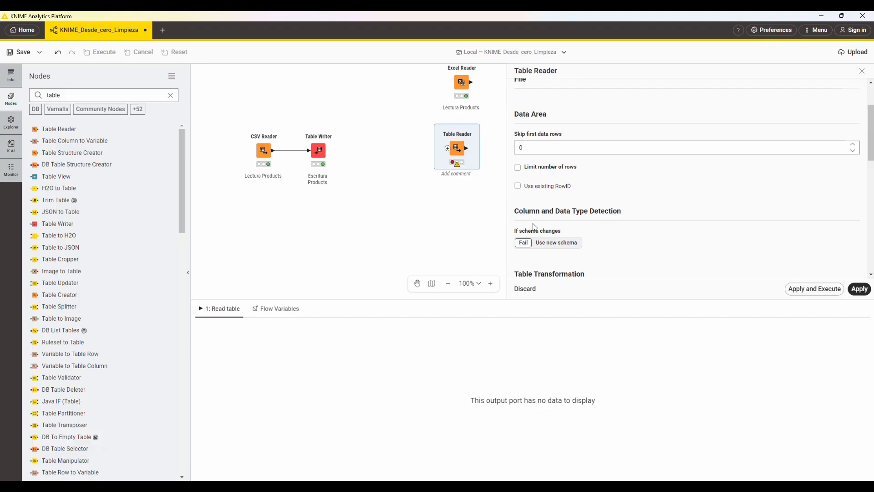
scroll(535, 227, down, 12)
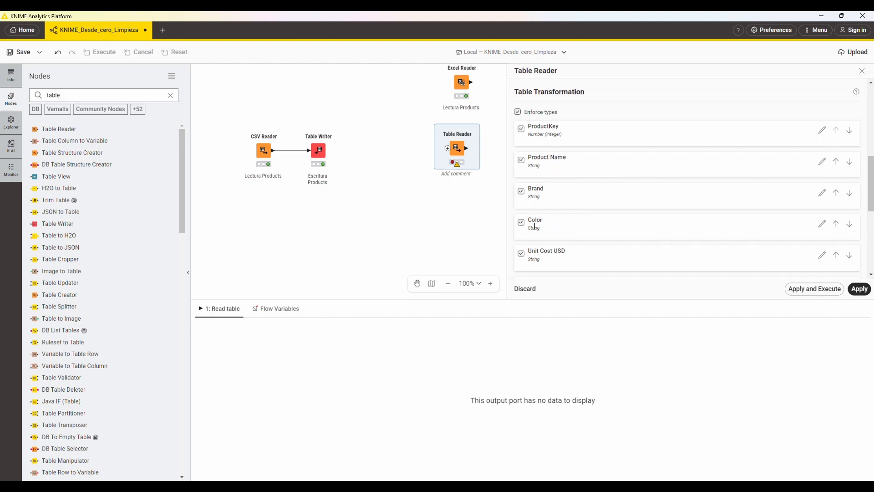
scroll(534, 231, up, 10)
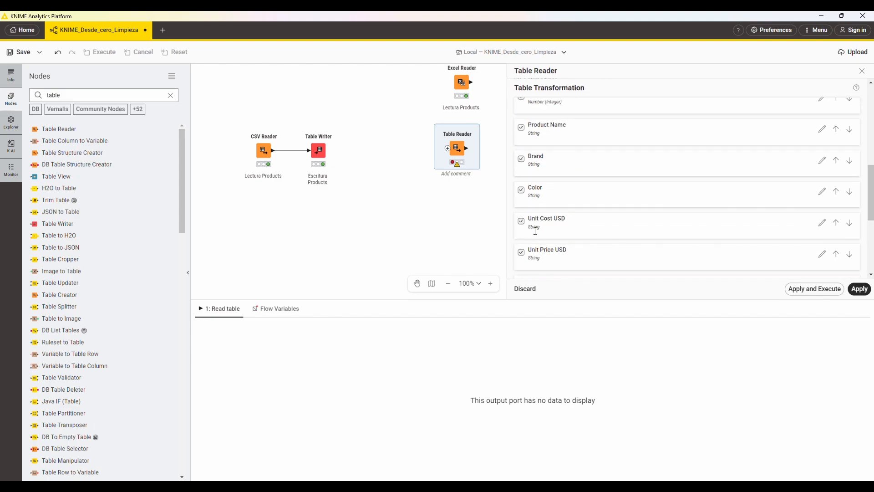
scroll(535, 232, down, 5)
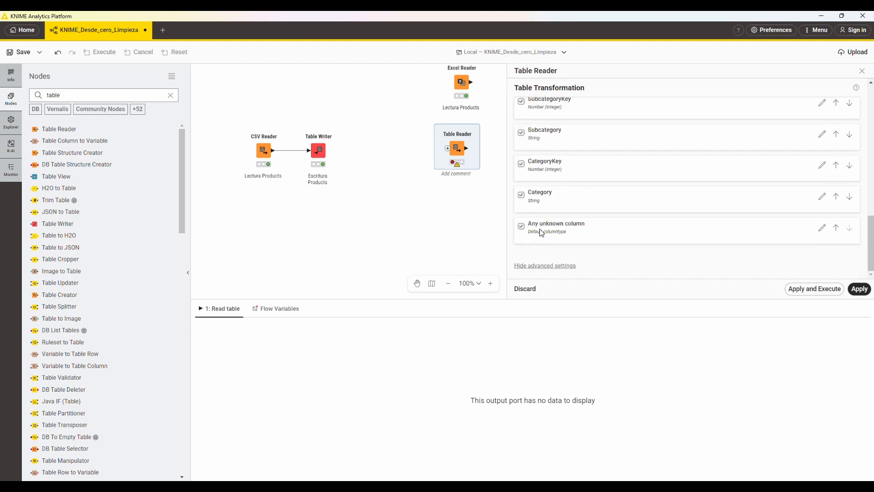
scroll(539, 233, up, 4)
scroll(541, 234, down, 5)
scroll(540, 237, up, 5)
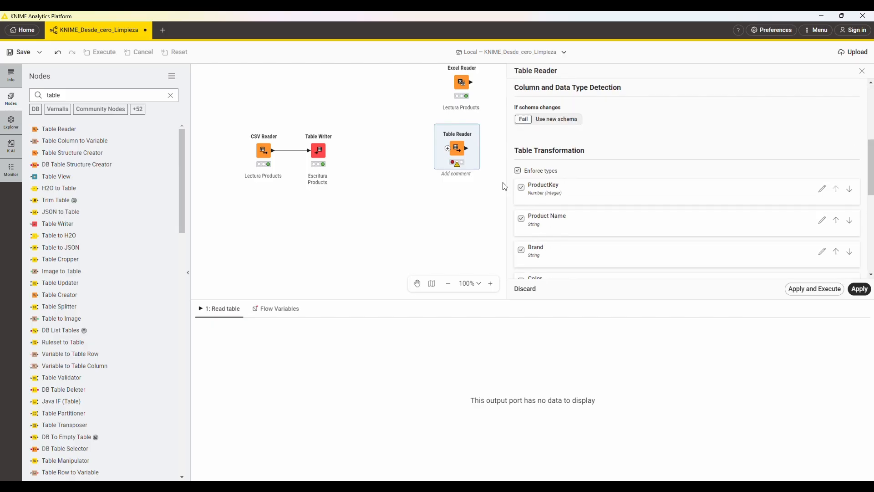
scroll(780, 214, down, 4)
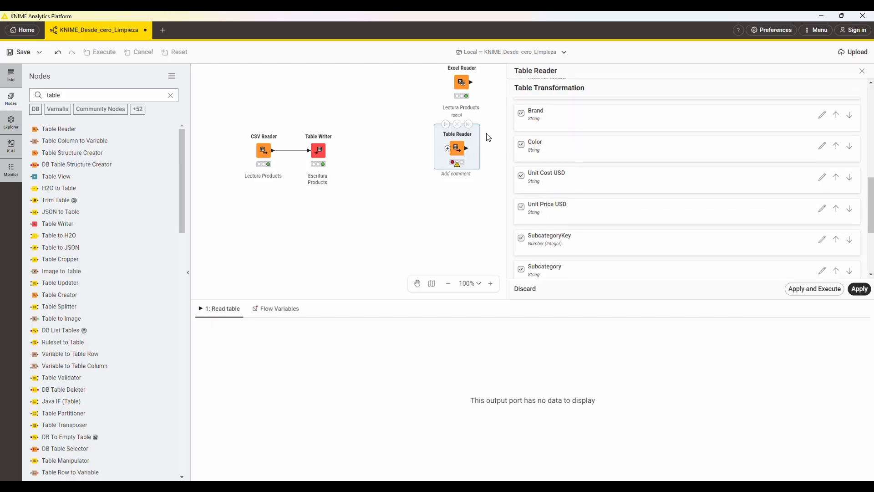
scroll(642, 204, up, 6)
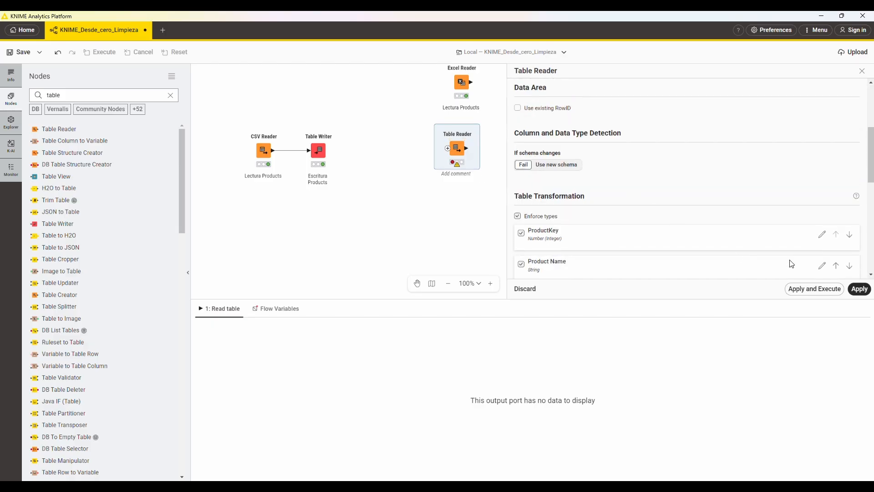
click(829, 293)
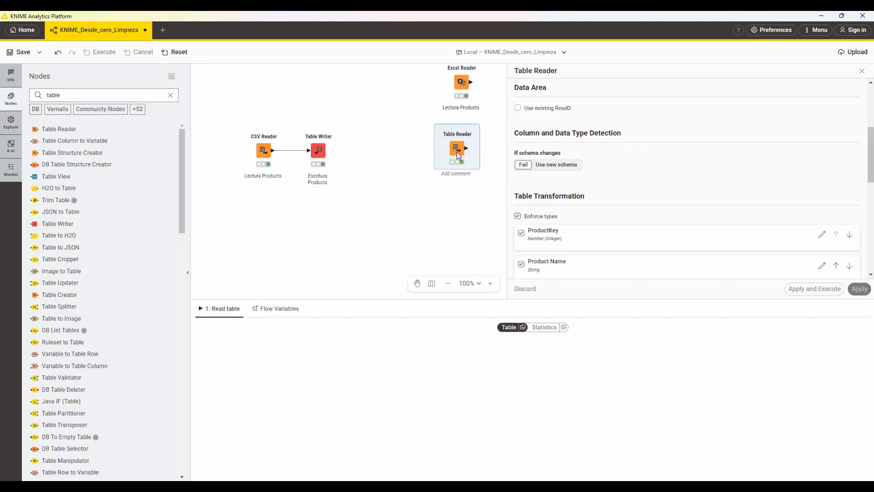
Clear the existing comments under the Table Writer and the CSV Reader connected to it.
click(451, 176)
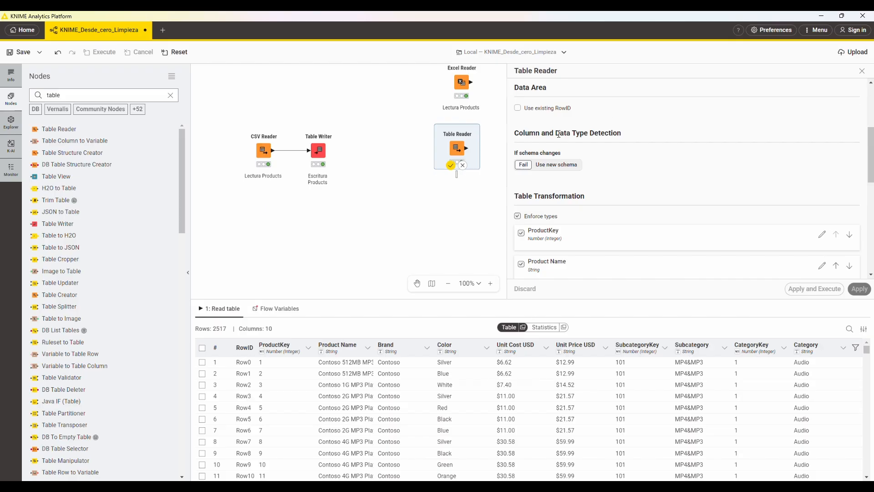
click(396, 197)
double_click(320, 183)
key(BackSpace)
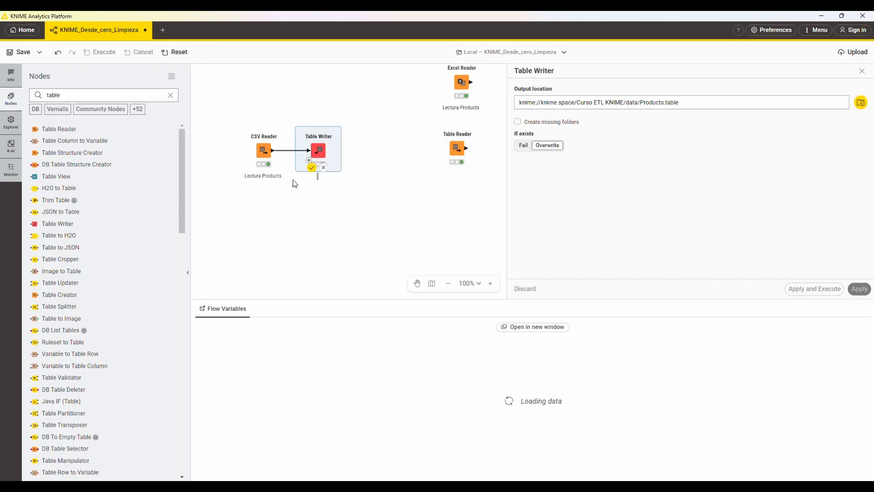
click(282, 181)
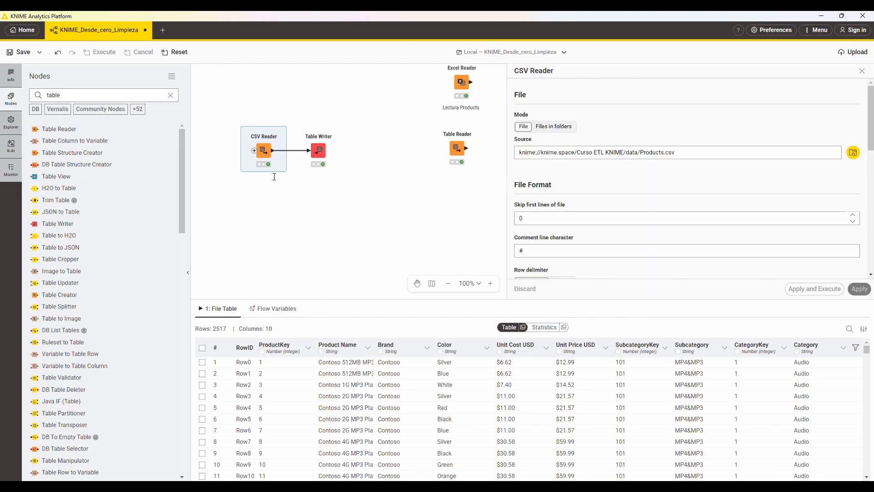
double_click(274, 177)
key(BackSpace)
key(BackSpace)
key(BackSpace)
key(BackSpace)
key(BackSpace)
key(BackSpace)
key(BackSpace)
key(BackSpace)
key(BackSpace)
Add the comment "Lectura products.table" to the Table Reader node.
click(451, 152)
click(456, 149)
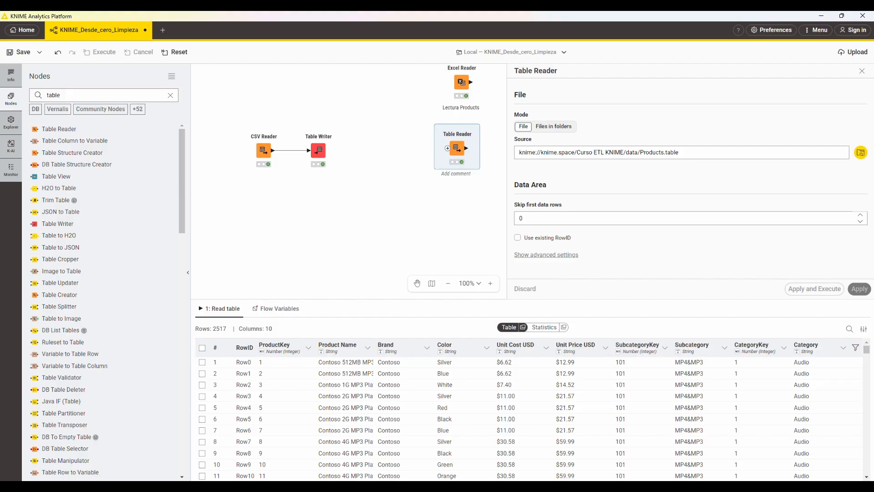
double_click(453, 174)
key(Caps_Lock)
text(Lectura)
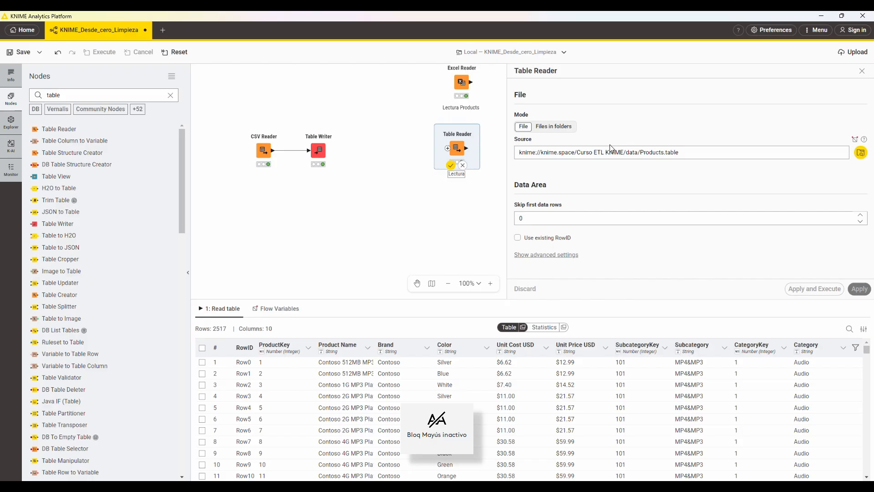
text( product)
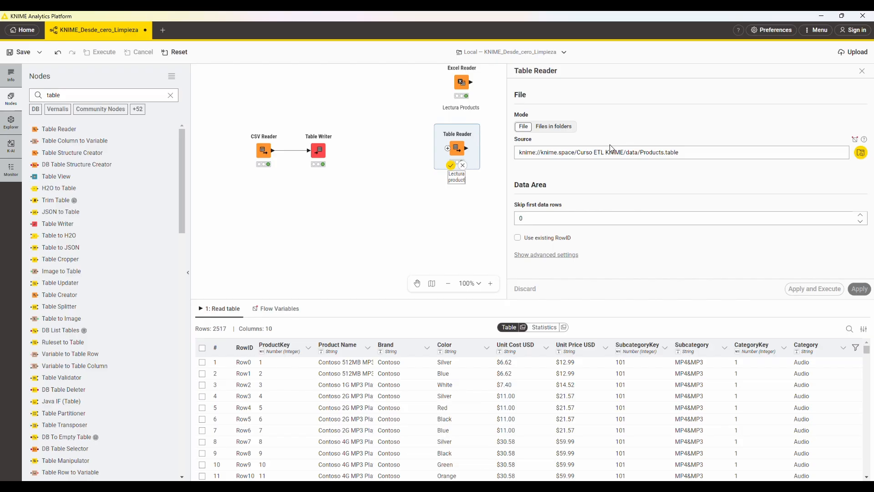
text(s.table)
Add the comment "Lectura de Products" to the CSV Reader that feeds the Table Writer.
click(263, 152)
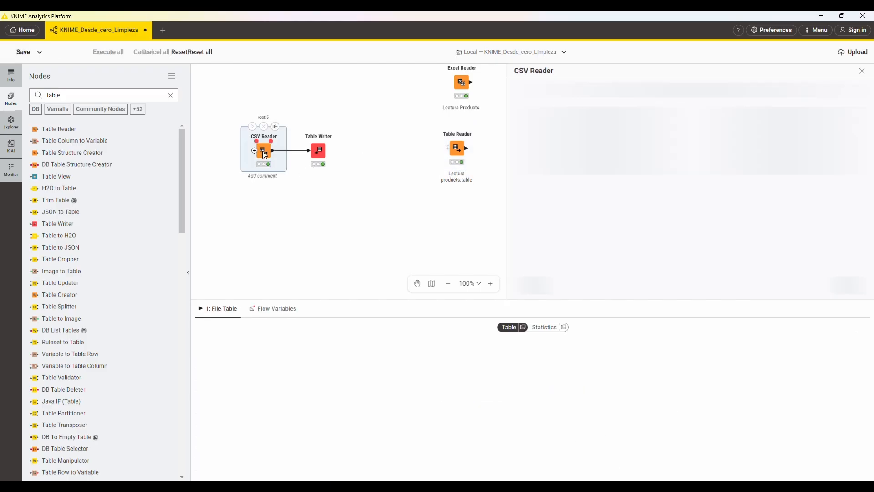
double_click(263, 176)
key(Caps_Lock)
text(Lectura de)
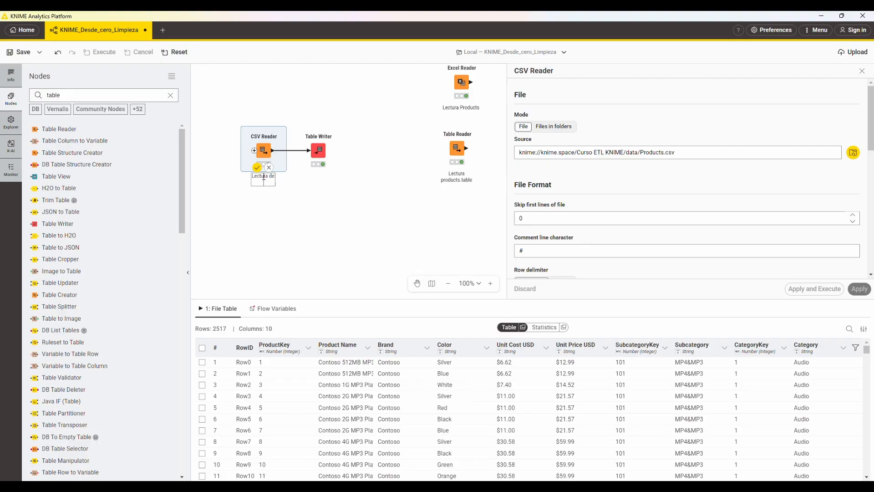
text( p)
key(BackSpace)
text(Products)
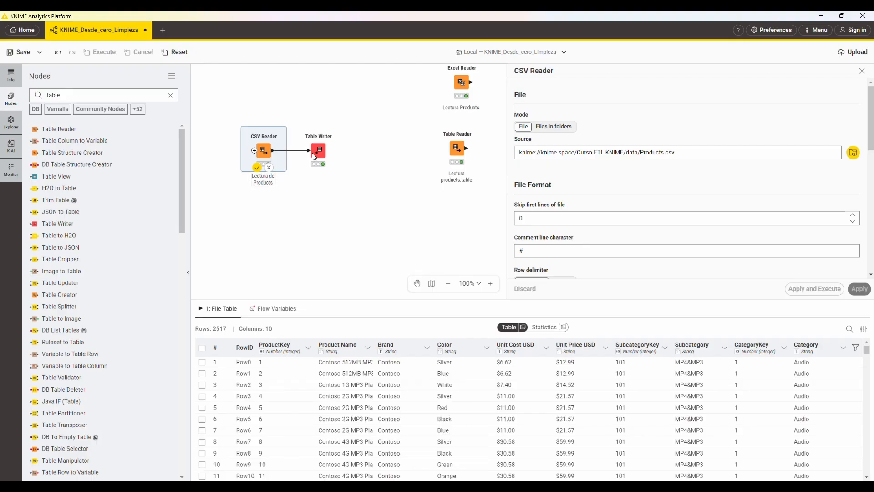
Add the comment "Escritura Products" to the Table Writer node and close its configuration.
click(316, 158)
click(318, 156)
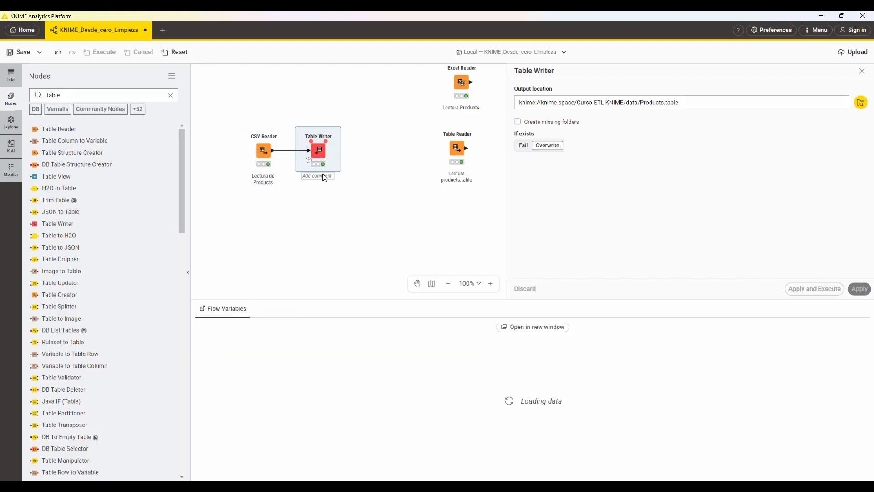
double_click(322, 178)
key(Caps_Lock)
text(Es)
key(Caps_Lock)
text(scritura Products)
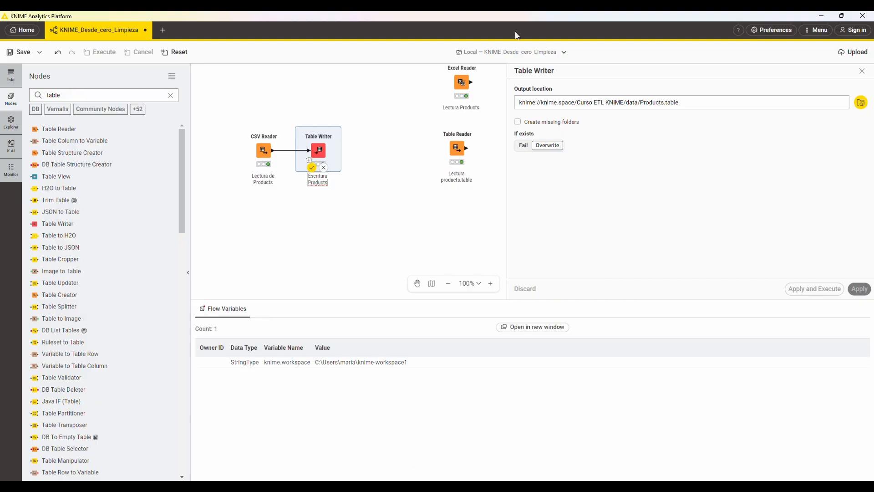
key(Return)
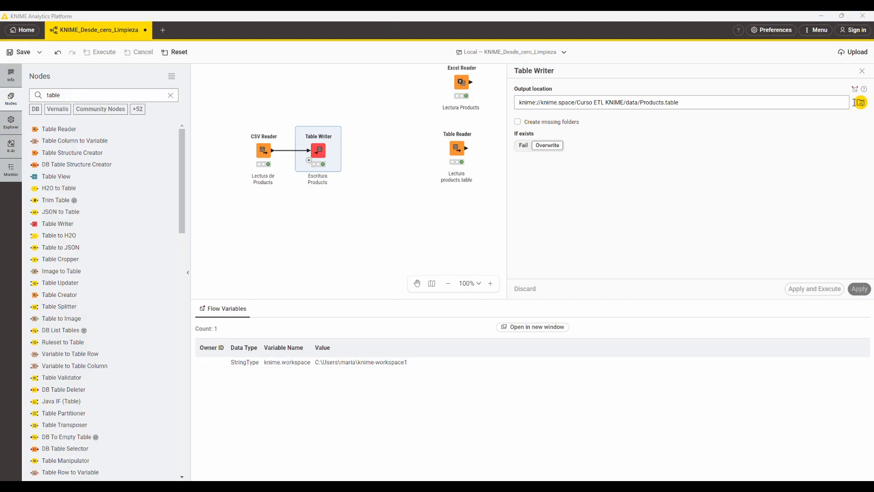
click(862, 71)
scroll(556, 125, up, 3)
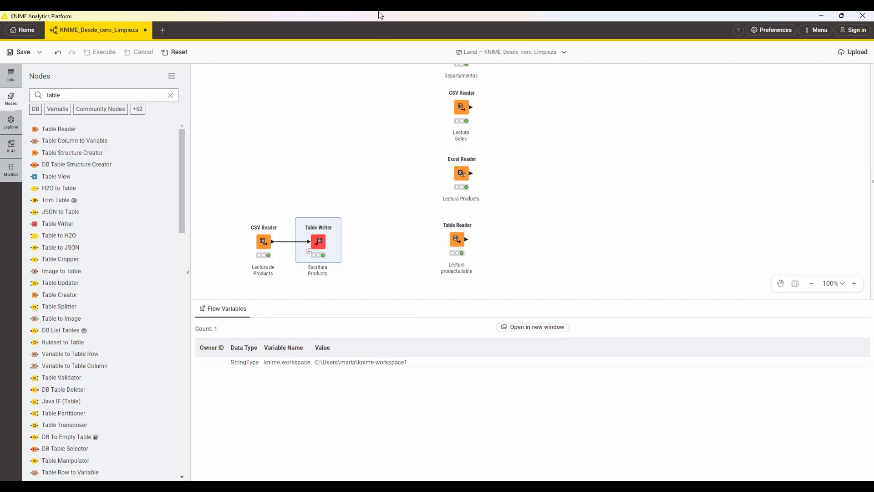
scroll(237, 77, down, 2)
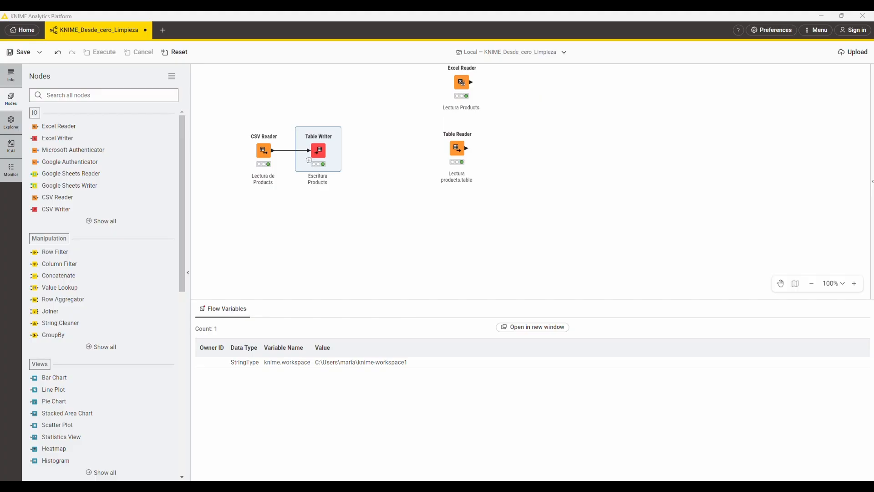
Search the nodes for google and place a Google Authenticator below the CSV Reader and Table Writer.
click(90, 95)
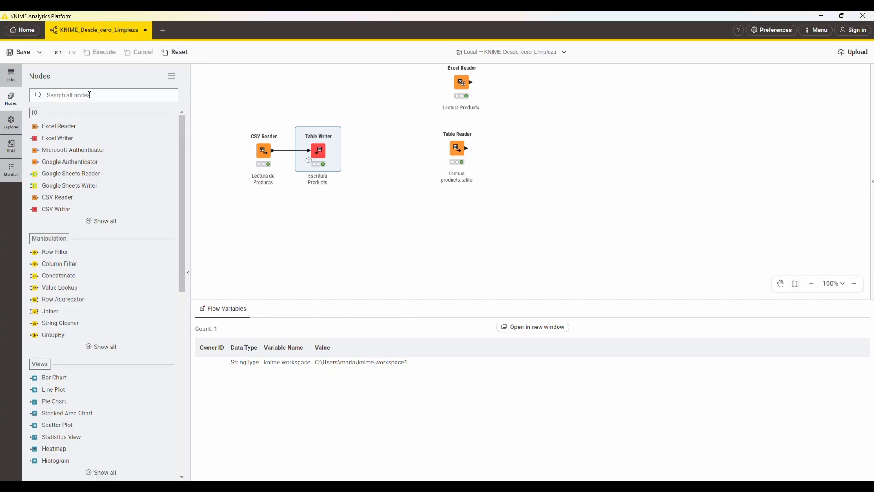
text(google)
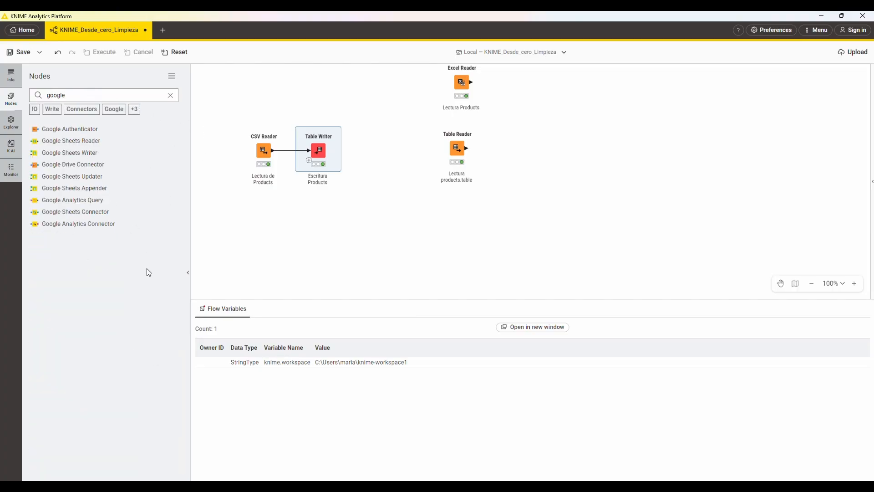
double_click(71, 127)
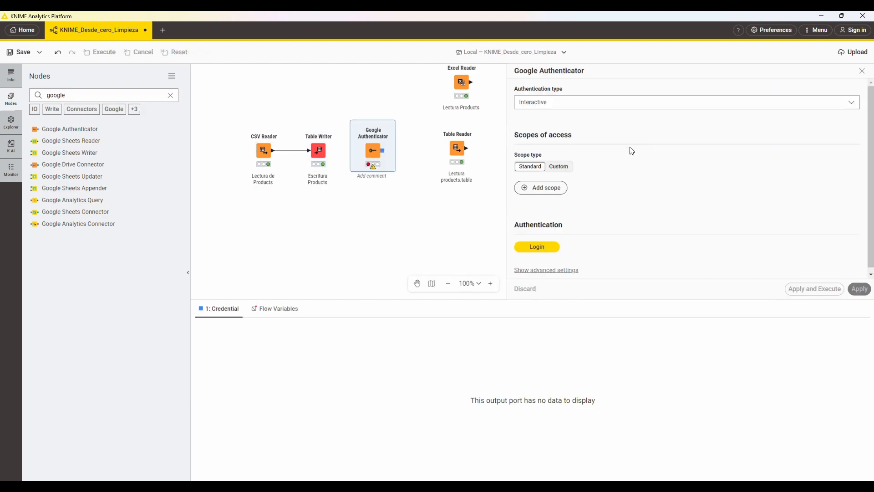
drag(374, 154, 305, 237)
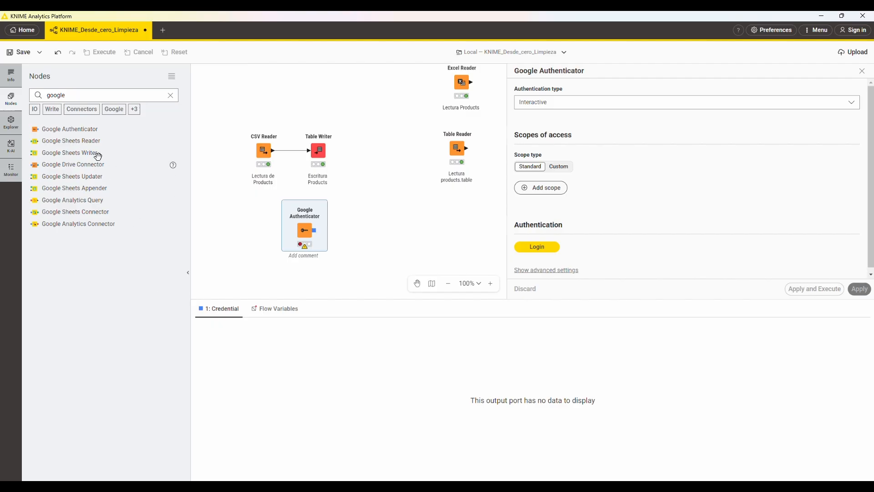
Add a Google Sheets Connector after the Google Authenticator and connect a Google Sheets Reader to its output.
double_click(88, 211)
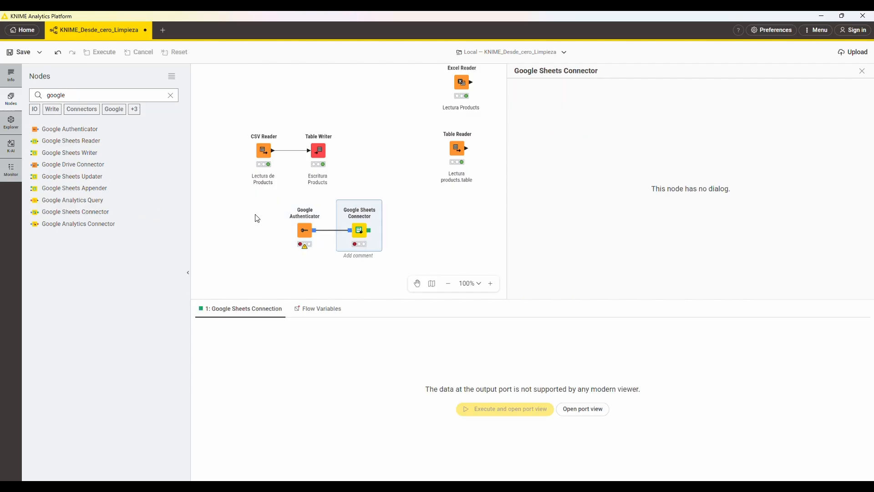
click(302, 234)
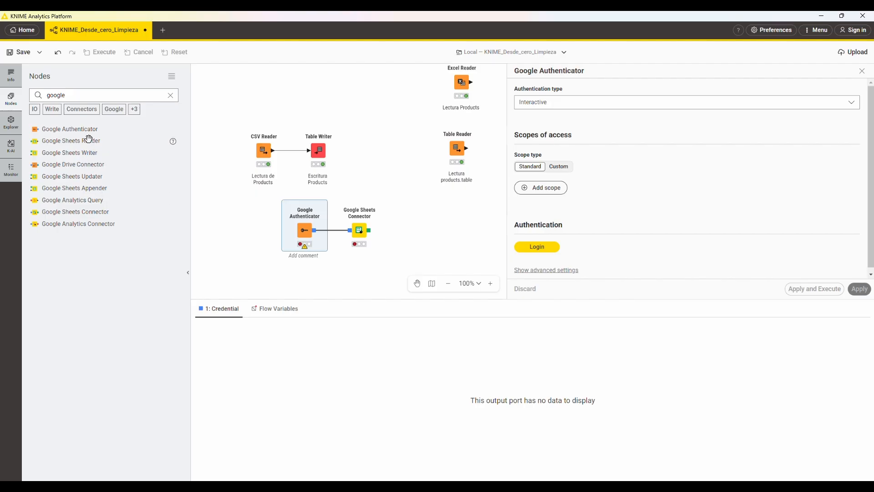
drag(87, 141, 412, 231)
click(462, 280)
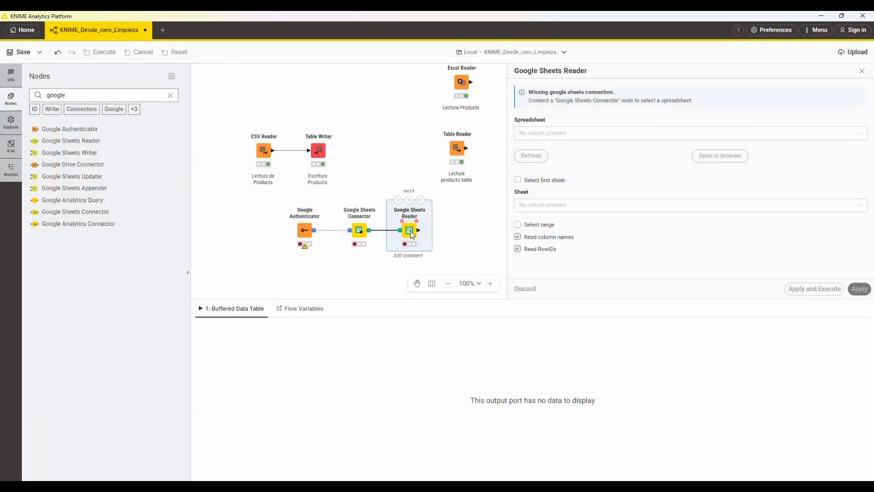
Choose Interactive authentication for the Google Authenticator and add a standard scope with the Google Sheets permission.
click(295, 234)
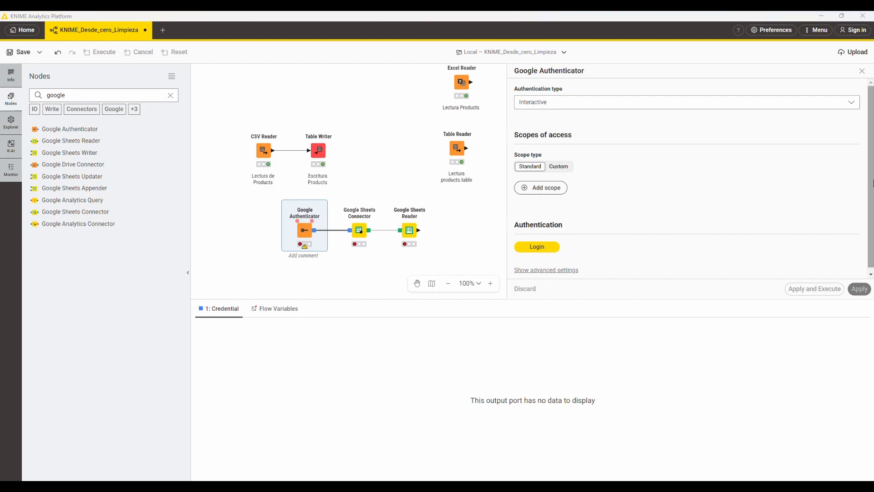
click(557, 105)
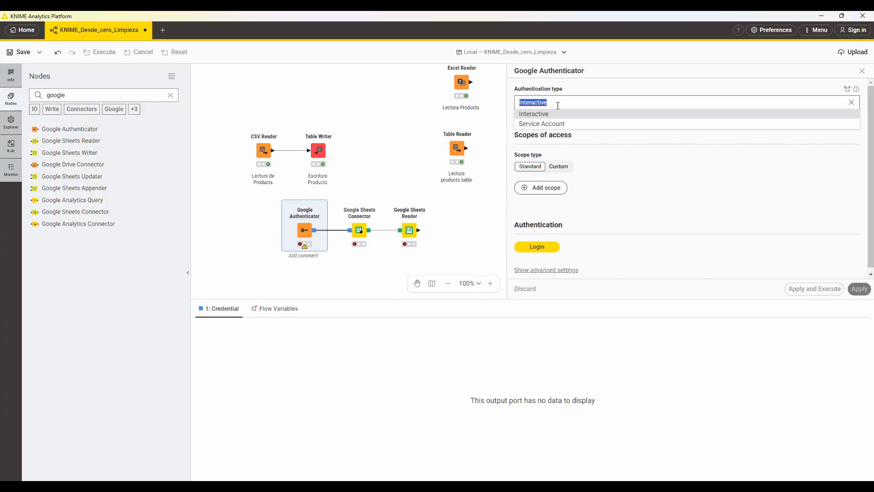
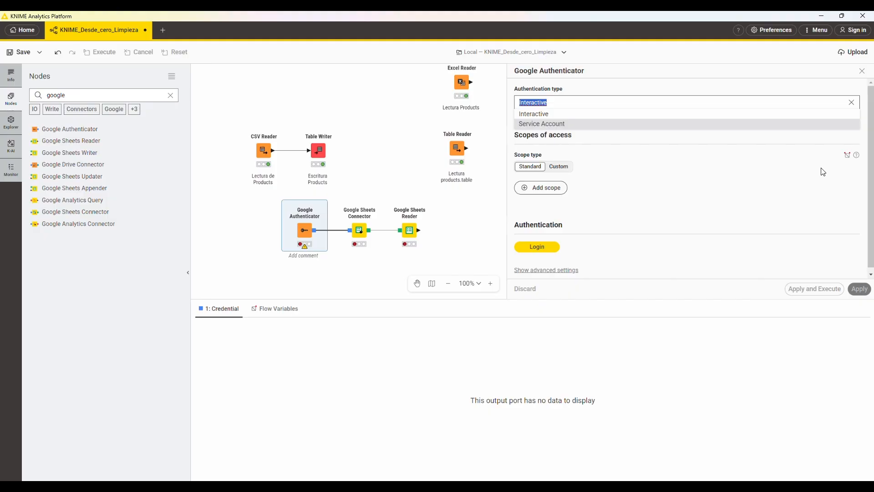
click(536, 118)
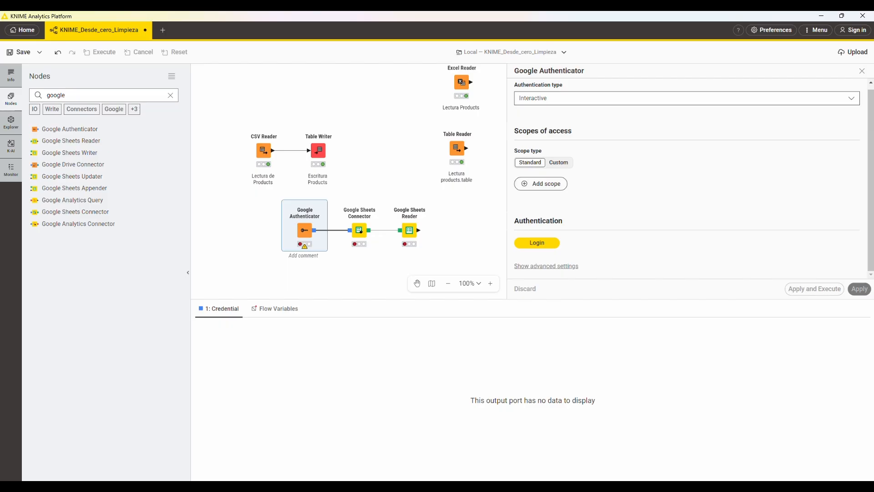
click(558, 184)
click(550, 196)
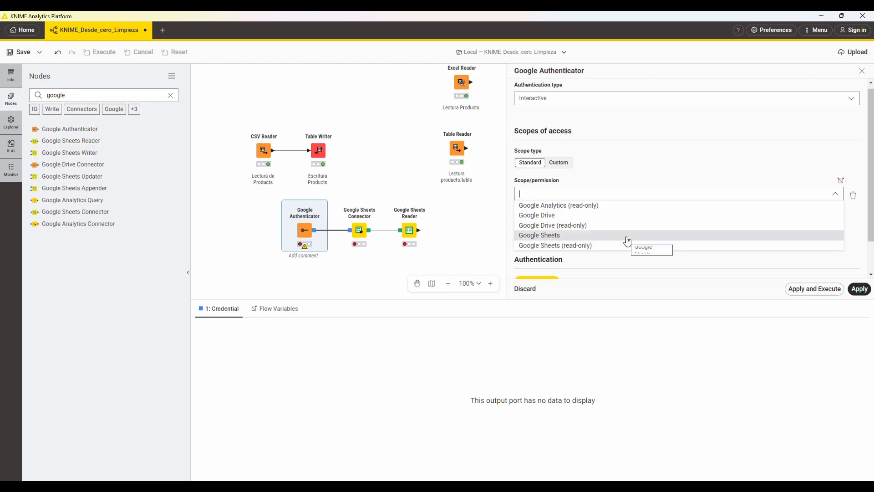
click(599, 235)
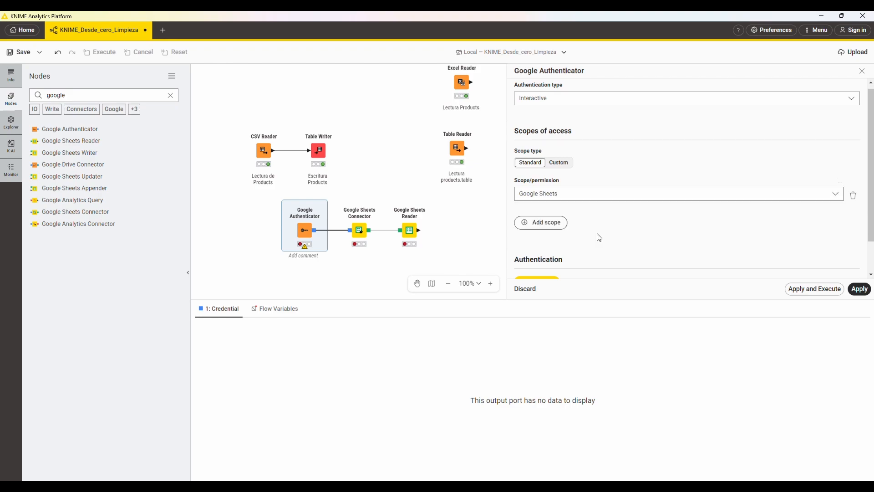
Start the Google Authenticator login and sign in to Google with the saved account's e-mail and password.
scroll(644, 200, down, 1)
click(547, 248)
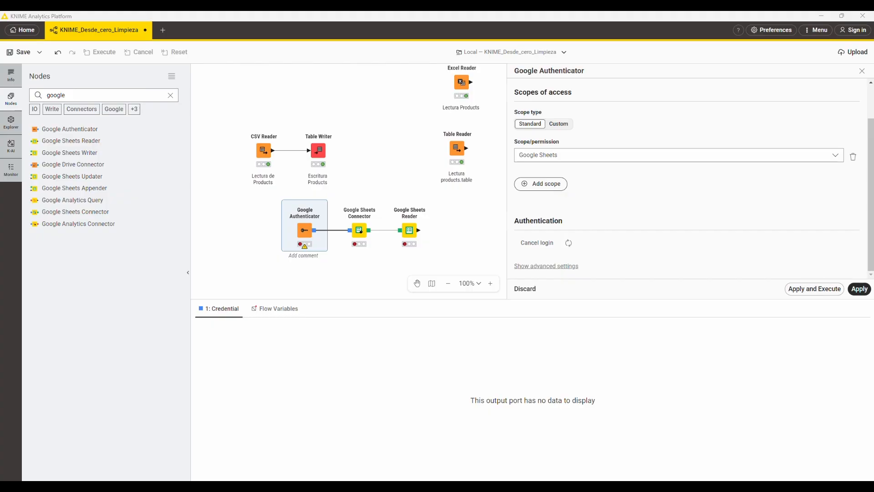
drag(410, 111, 488, 82)
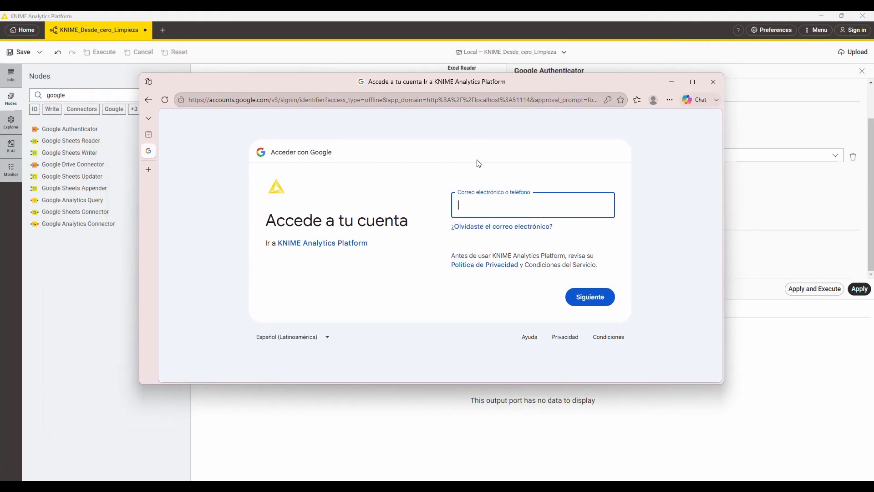
click(479, 207)
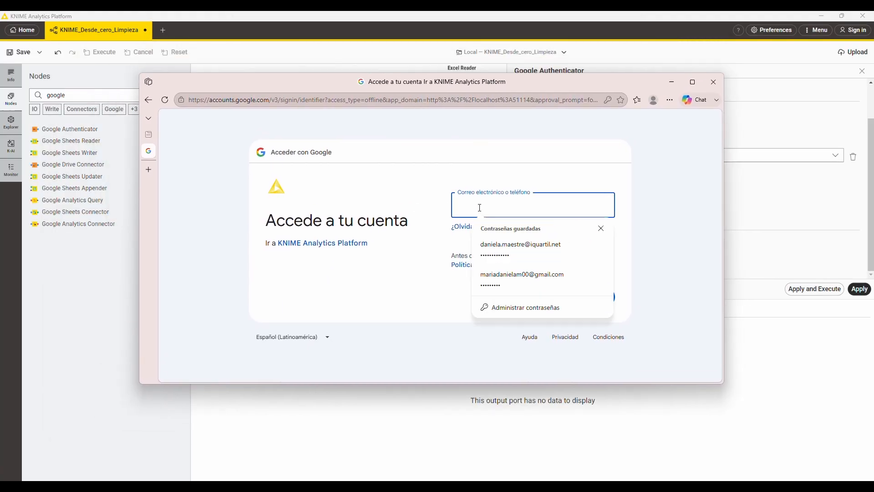
click(505, 251)
click(602, 304)
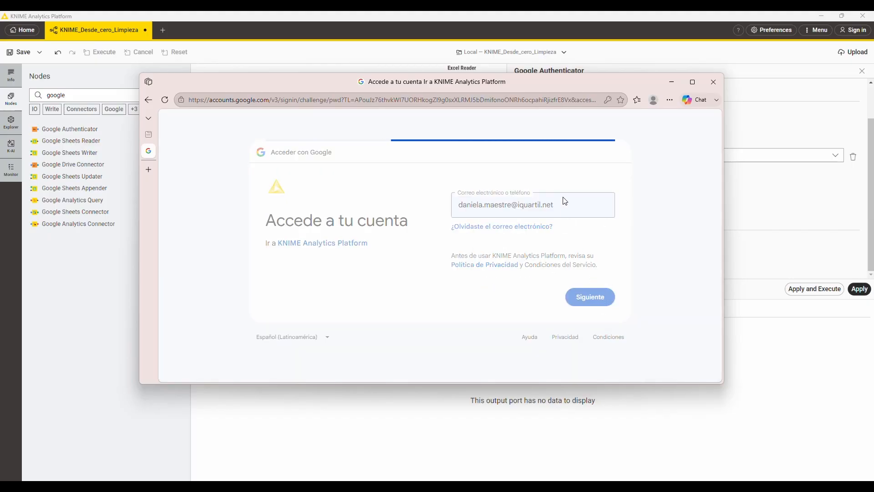
click(550, 210)
click(531, 254)
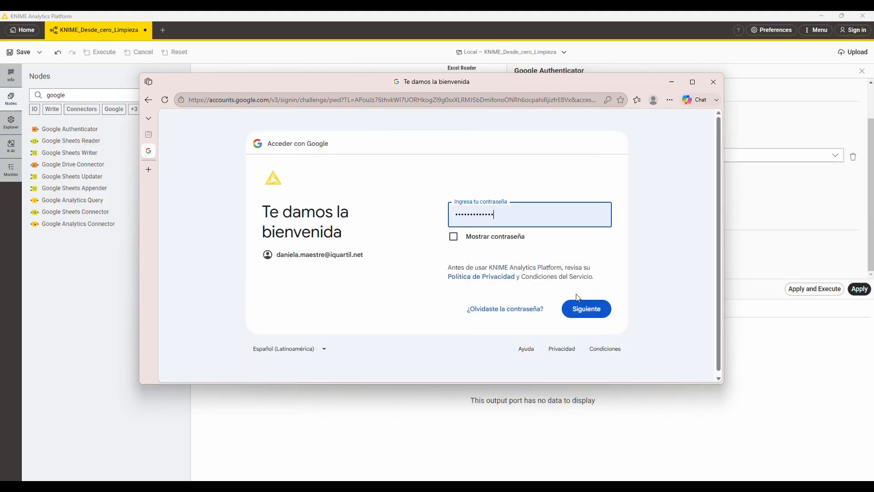
click(585, 308)
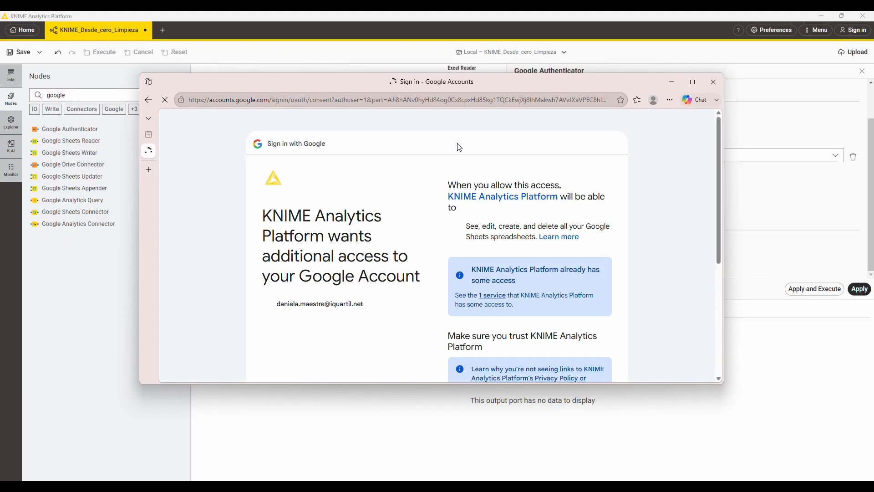
Grant KNIME Analytics Platform access to the account's Google Sheets spreadsheets and close the browser window.
scroll(485, 208, down, 3)
scroll(484, 208, down, 1)
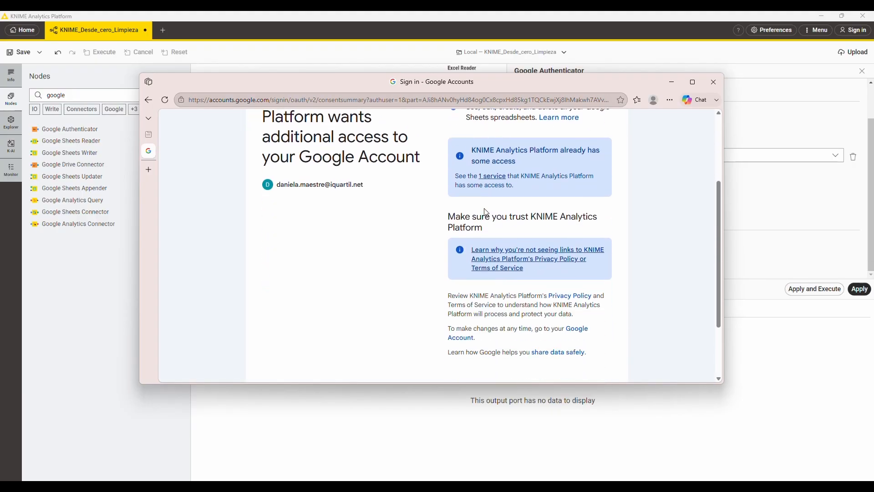
scroll(486, 210, up, 2)
scroll(489, 214, down, 2)
scroll(489, 215, down, 3)
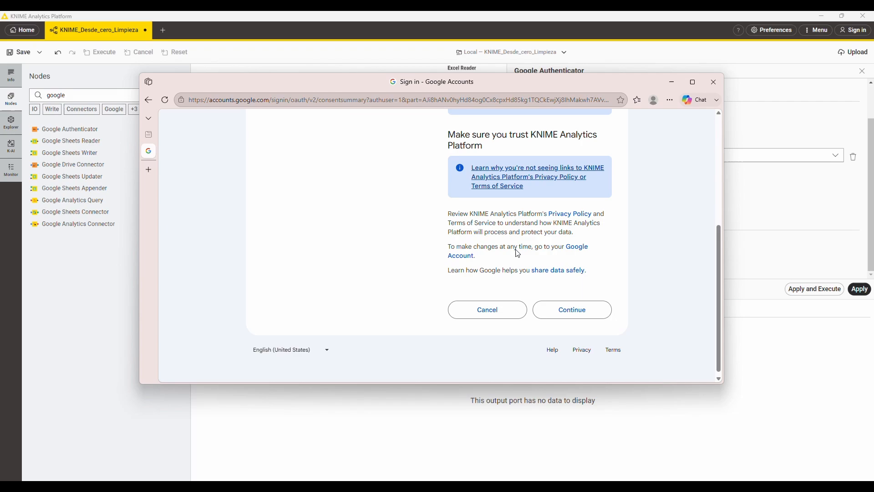
click(579, 309)
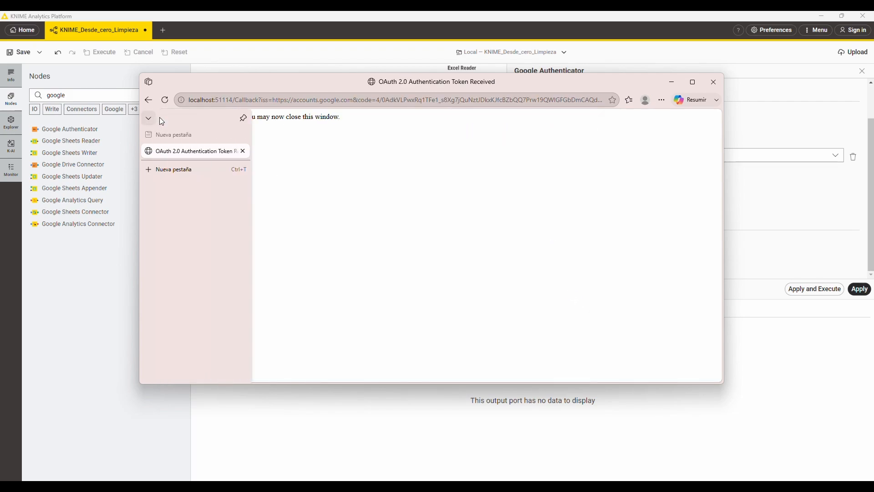
triple_click(324, 116)
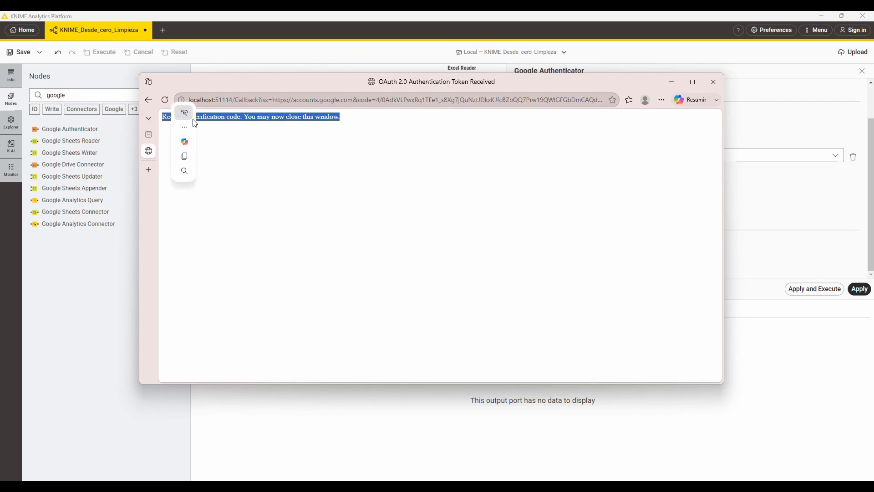
click(269, 134)
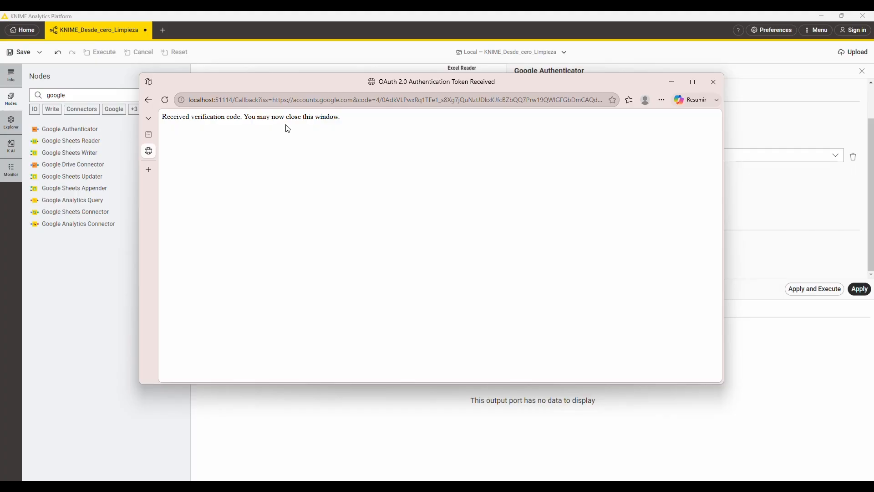
click(714, 81)
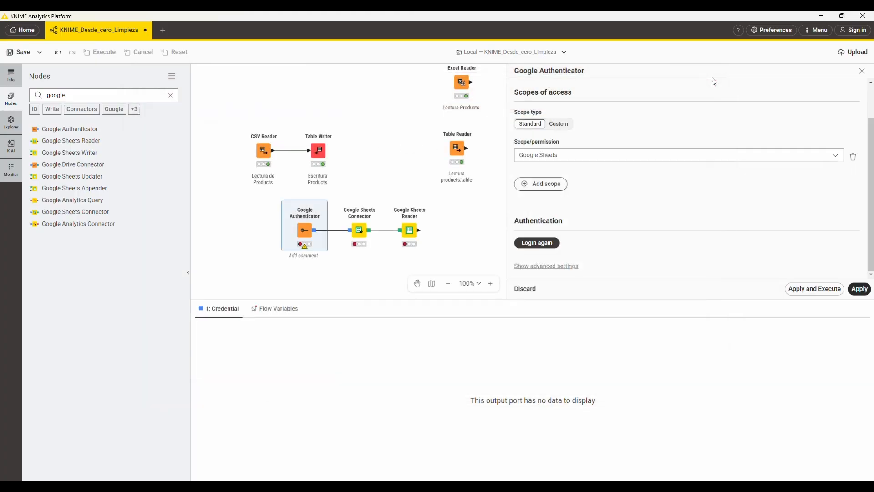
Apply and execute the Google Authenticator settings, and execute the Google Sheets Connector.
click(812, 289)
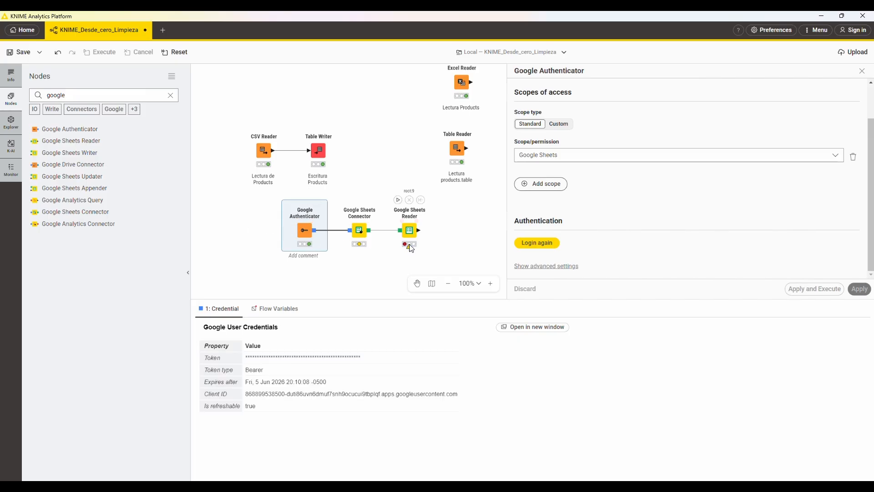
click(359, 230)
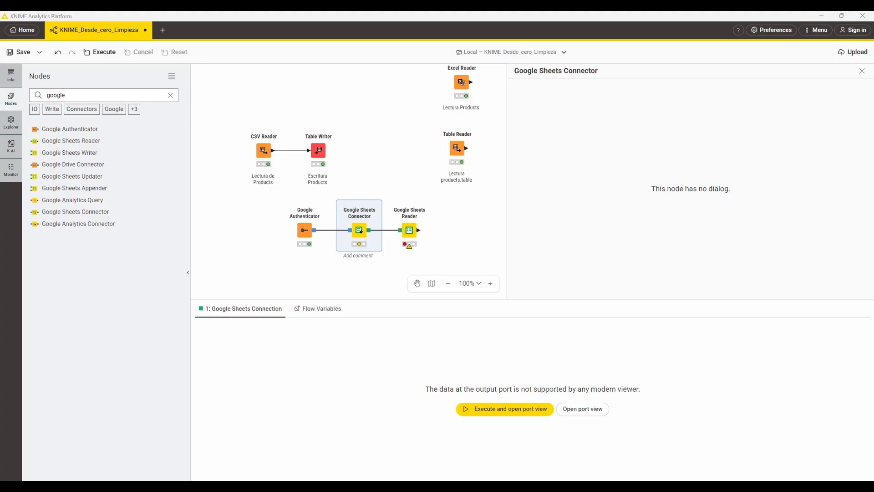
click(348, 200)
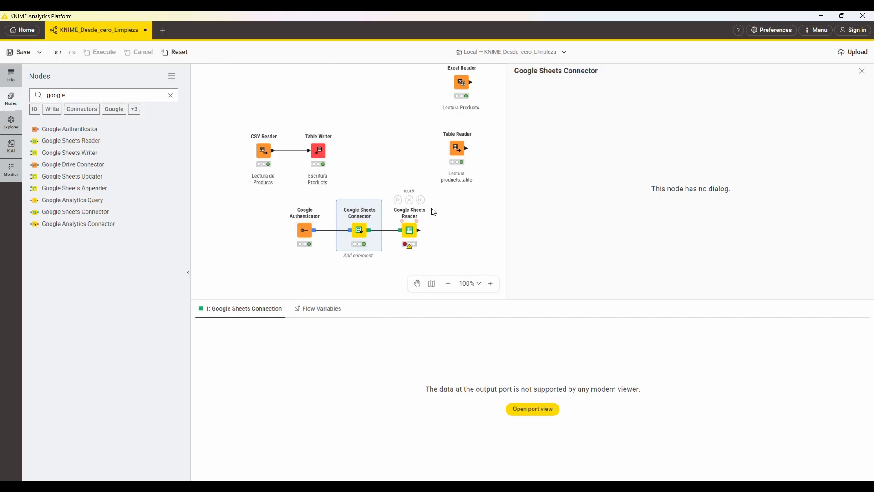
Set the Google Sheets Reader to the stores spreadsheet with Sheet1, and apply and execute it.
click(409, 233)
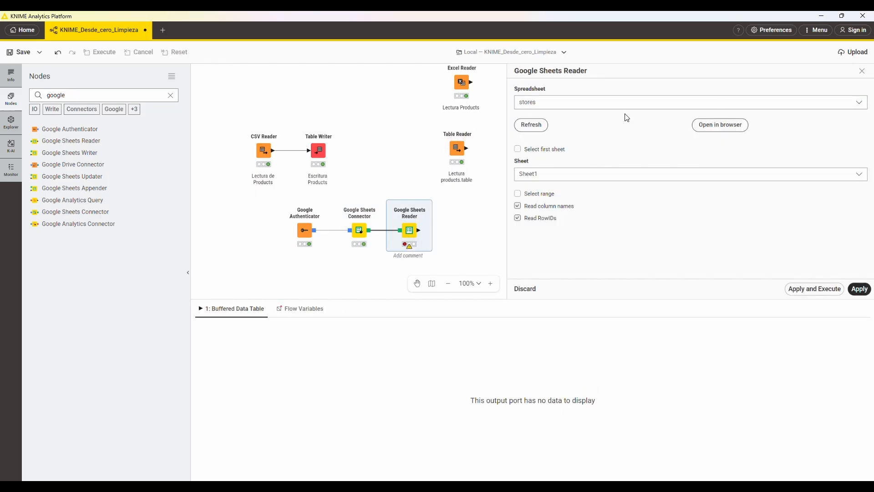
click(635, 103)
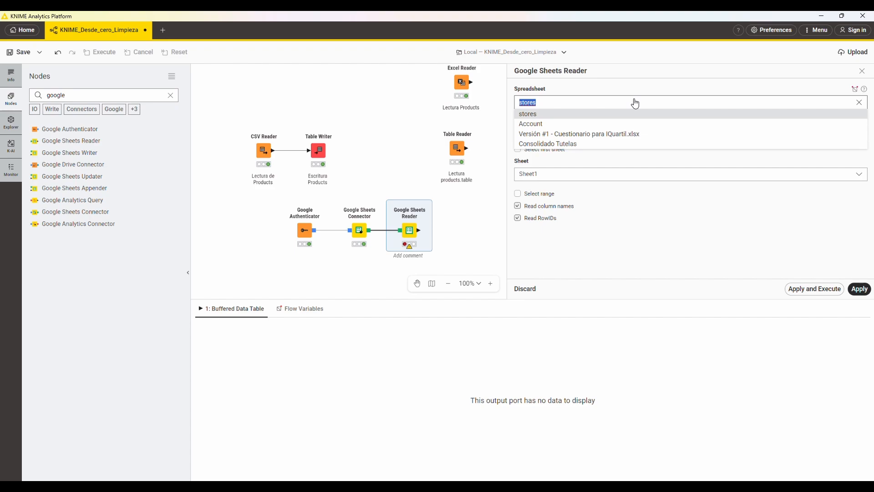
click(549, 113)
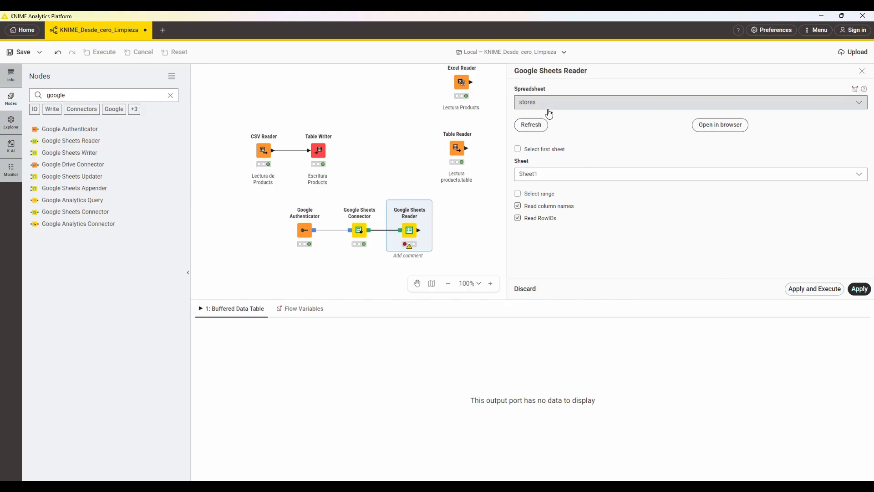
click(541, 125)
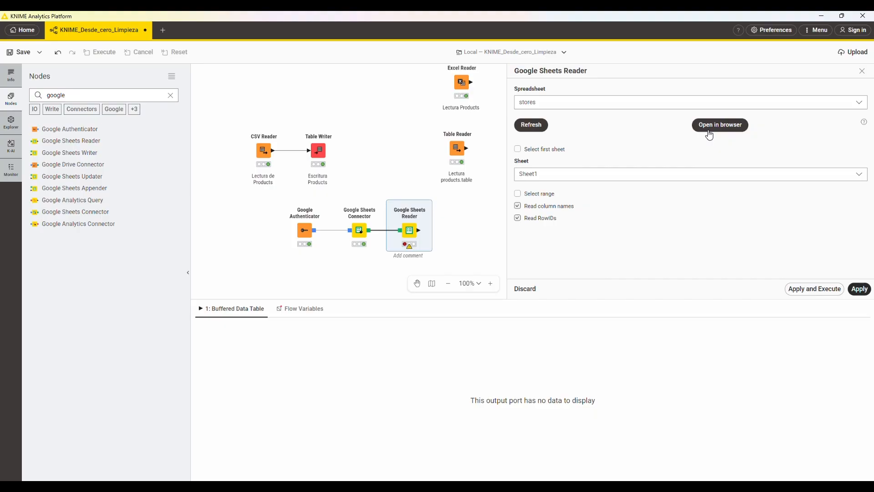
click(573, 174)
click(574, 175)
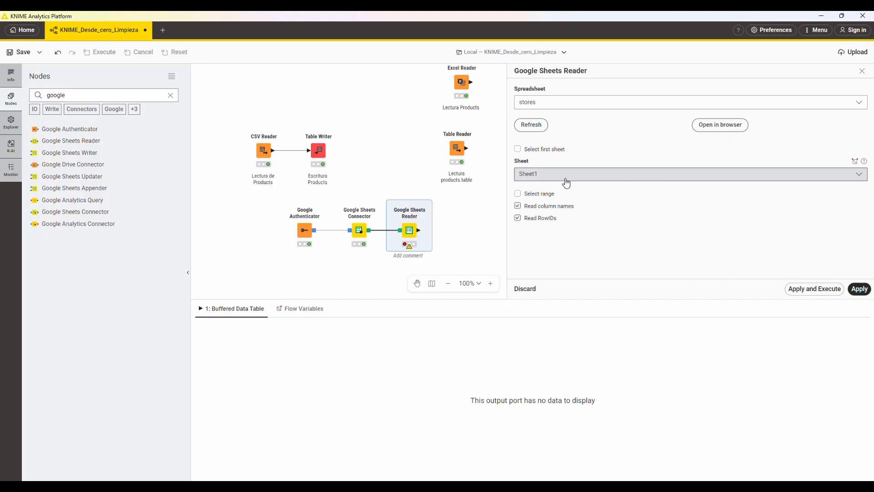
click(566, 182)
click(587, 103)
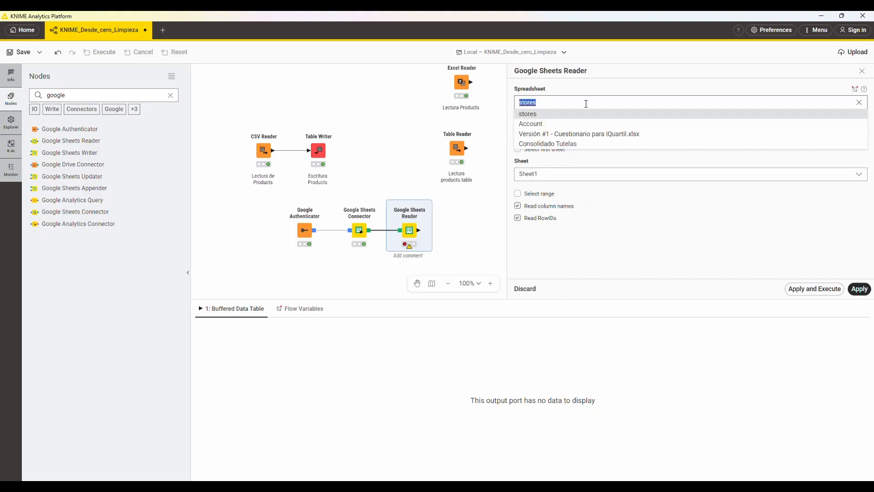
click(552, 118)
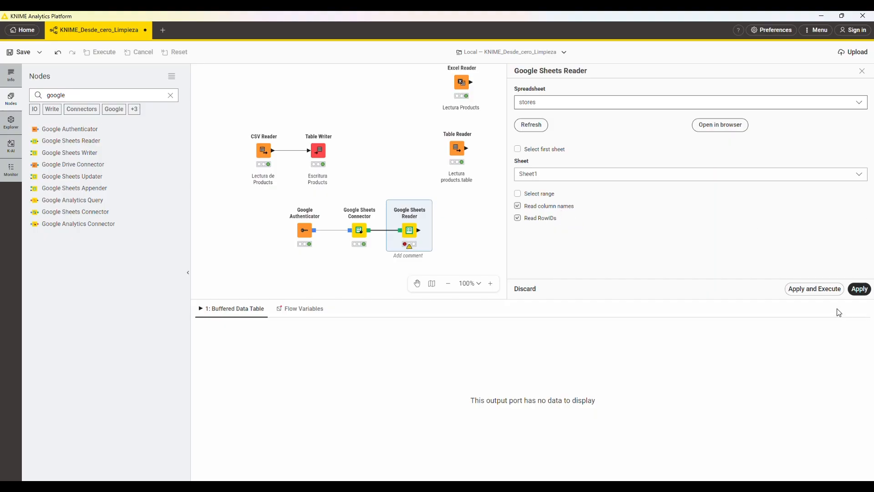
click(829, 290)
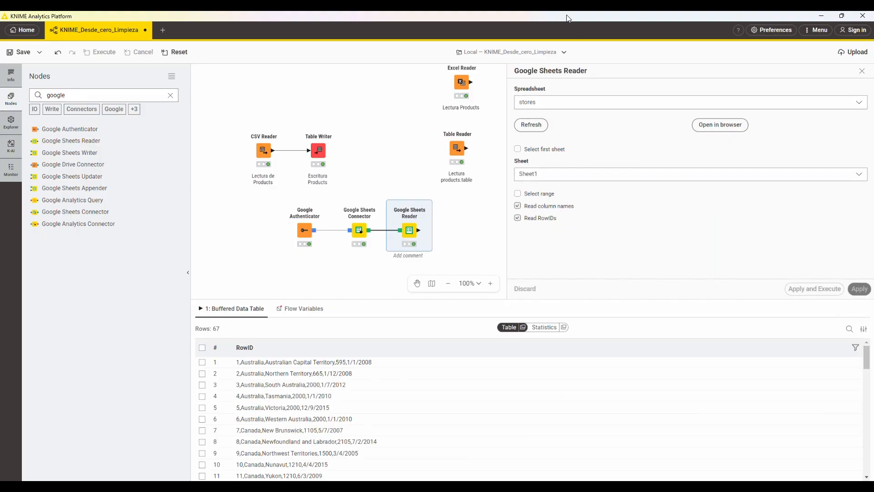
Enlarge the output preview and examine the Google Sheets Reader's table in a separate window, plus its statistics.
drag(397, 300, 440, 168)
drag(527, 187, 552, 135)
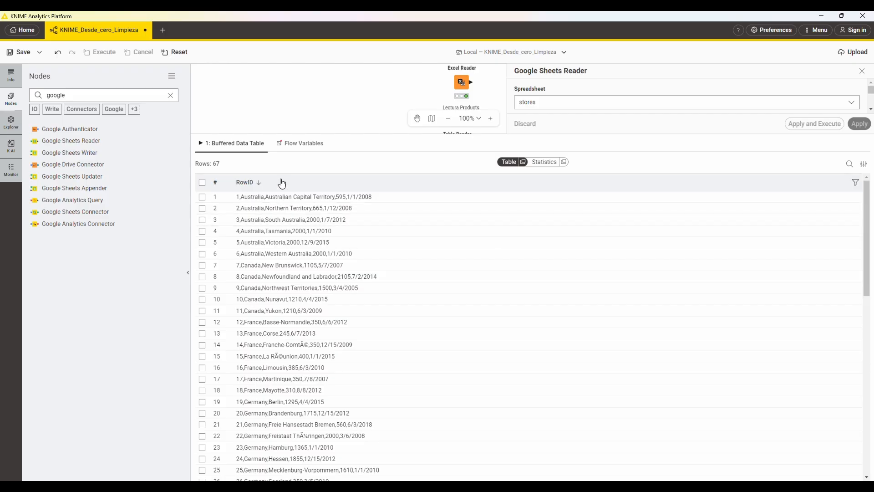
drag(341, 136, 345, 182)
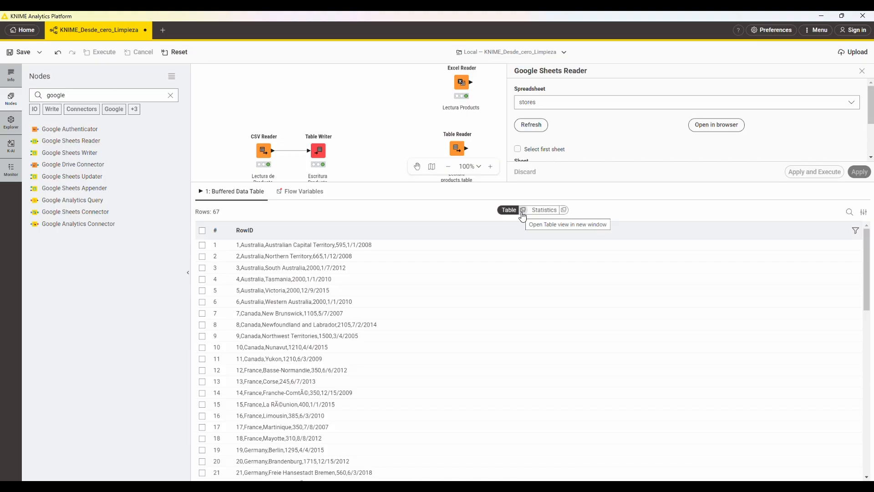
click(523, 210)
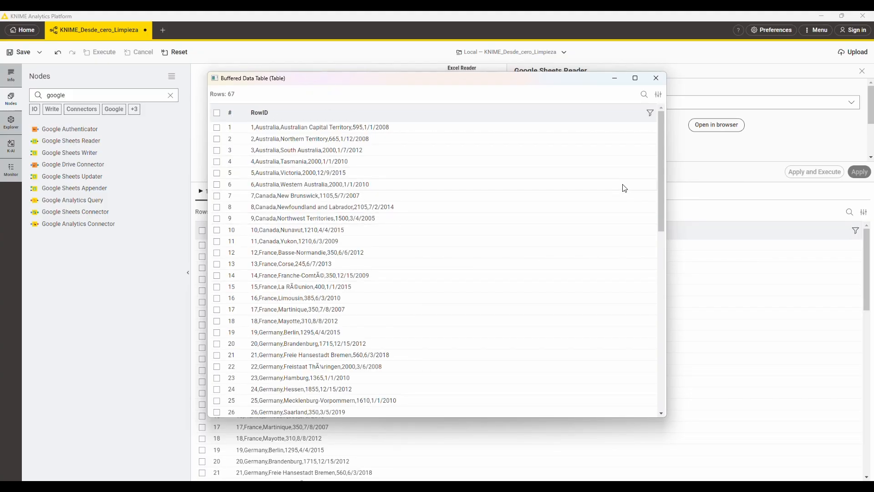
scroll(410, 251, down, 10)
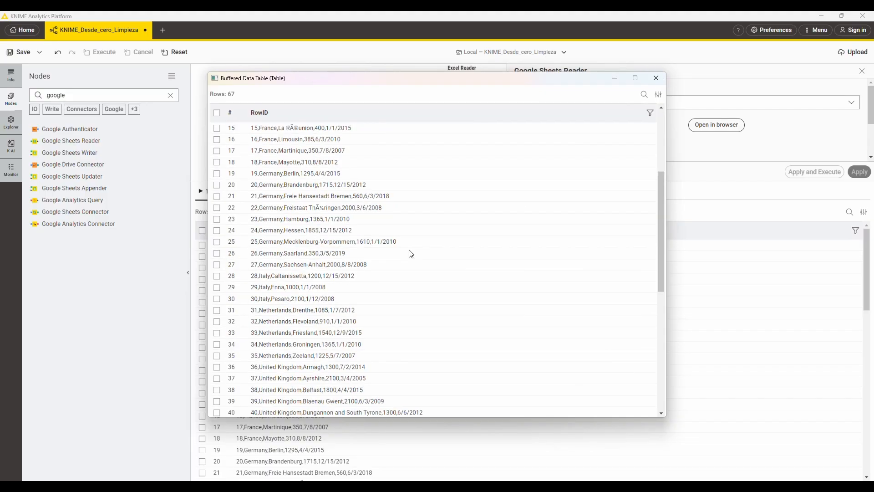
scroll(403, 257, up, 10)
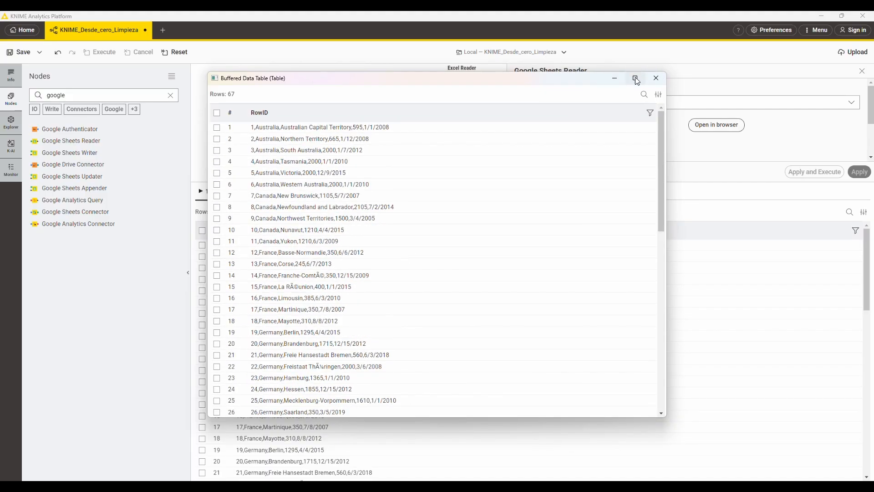
click(656, 78)
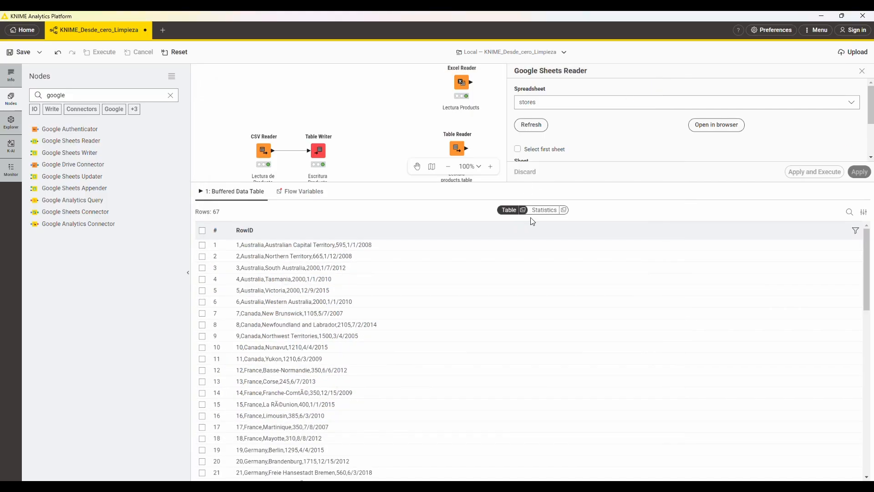
click(543, 211)
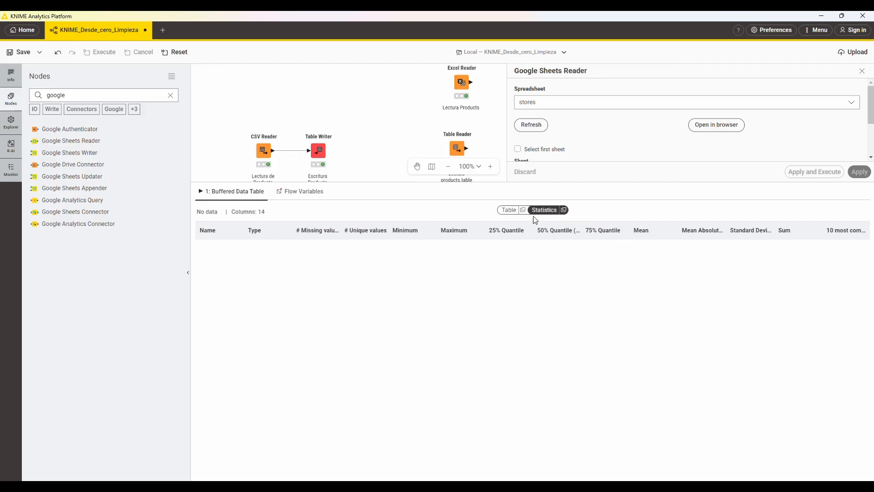
click(512, 212)
Examine the column statistics of the Table Reader output in a separate window and close it.
scroll(413, 155, down, 4)
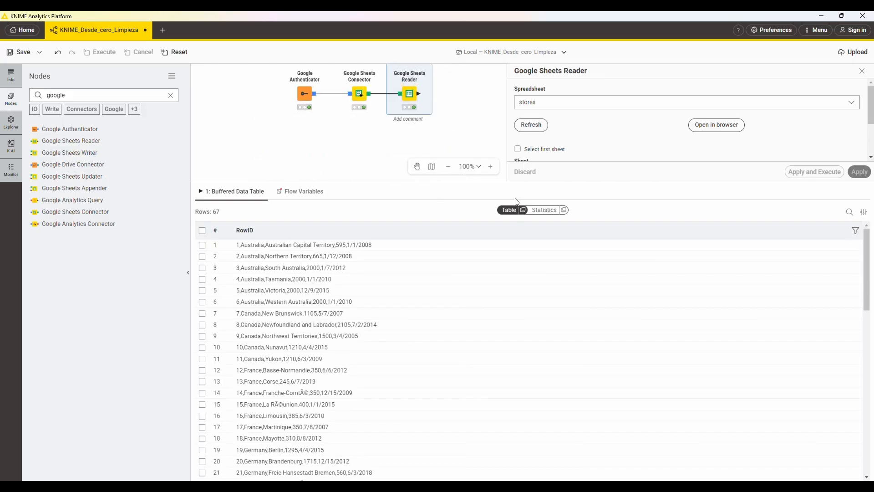
scroll(478, 150, up, 4)
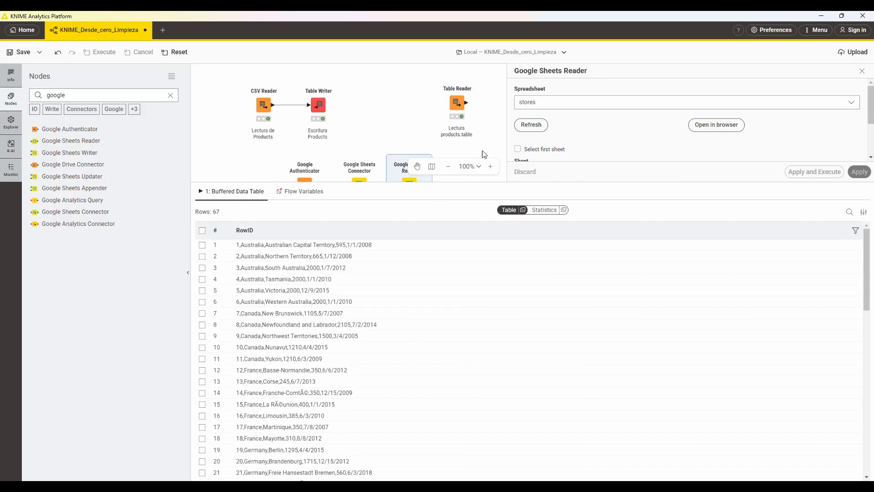
click(461, 107)
click(544, 209)
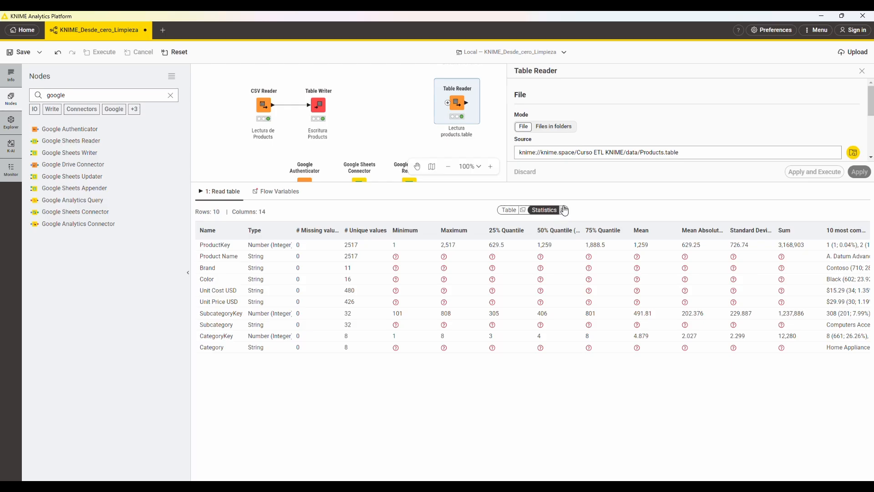
click(564, 210)
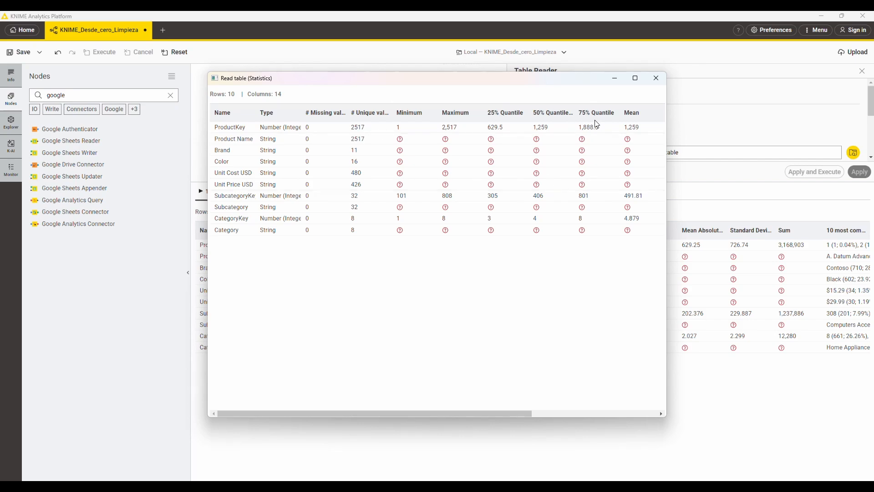
click(656, 79)
scroll(722, 251, up, 5)
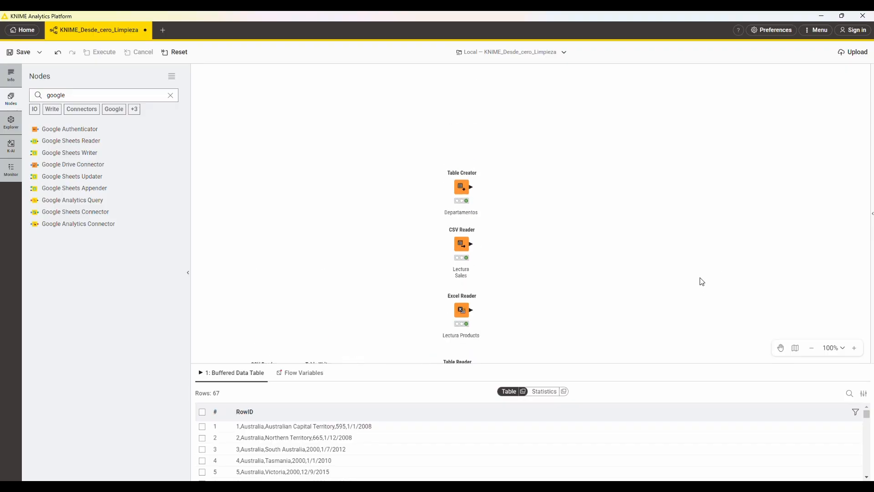
Review the Table Writer's settings and the Table Reader's output table.
scroll(677, 271, down, 6)
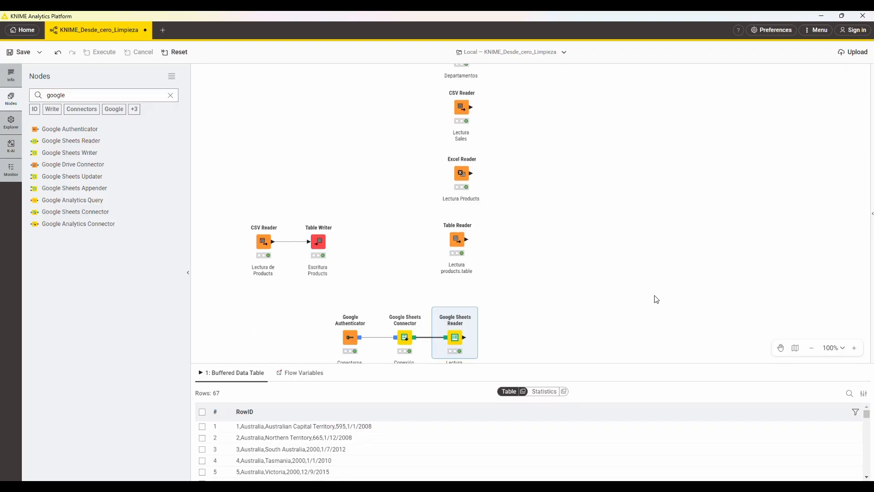
scroll(657, 299, down, 2)
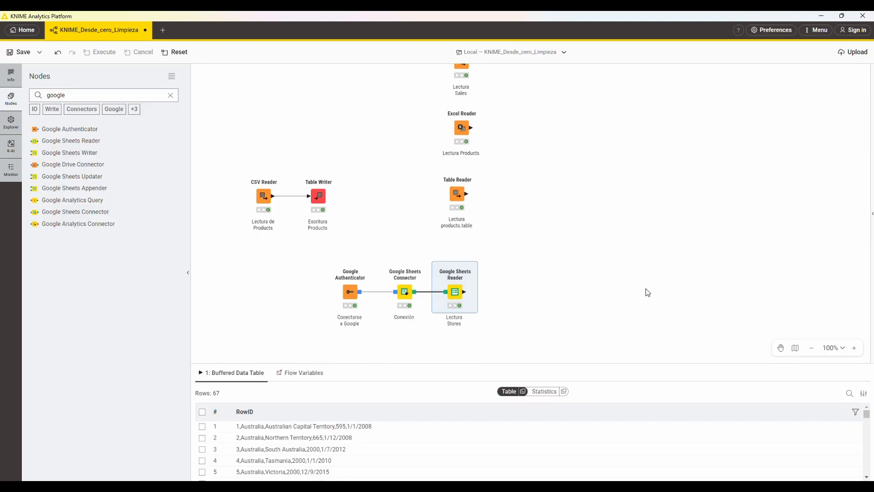
click(318, 200)
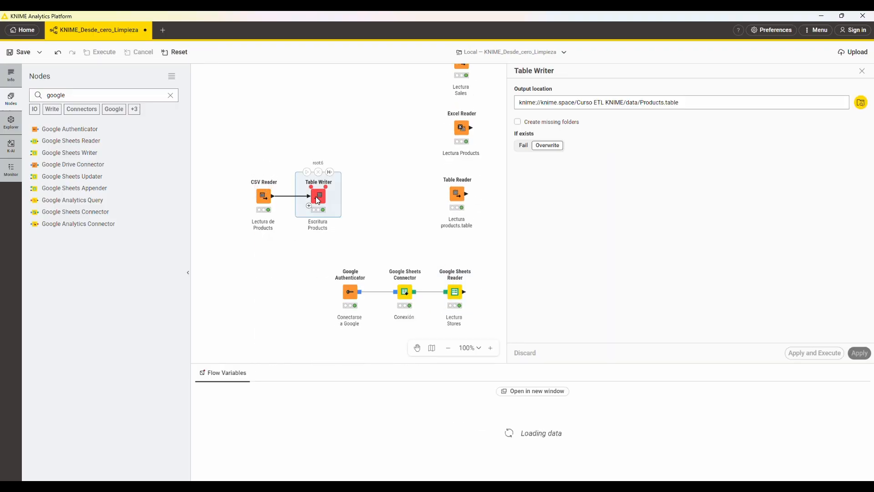
click(458, 195)
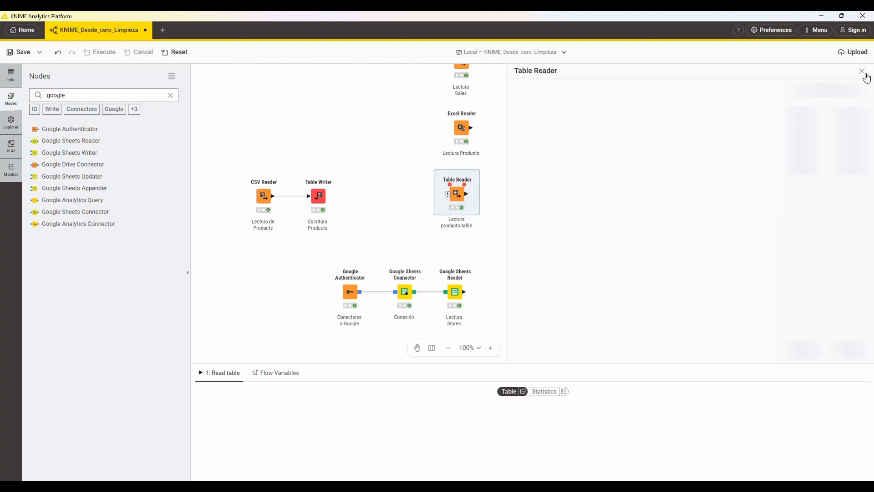
click(862, 72)
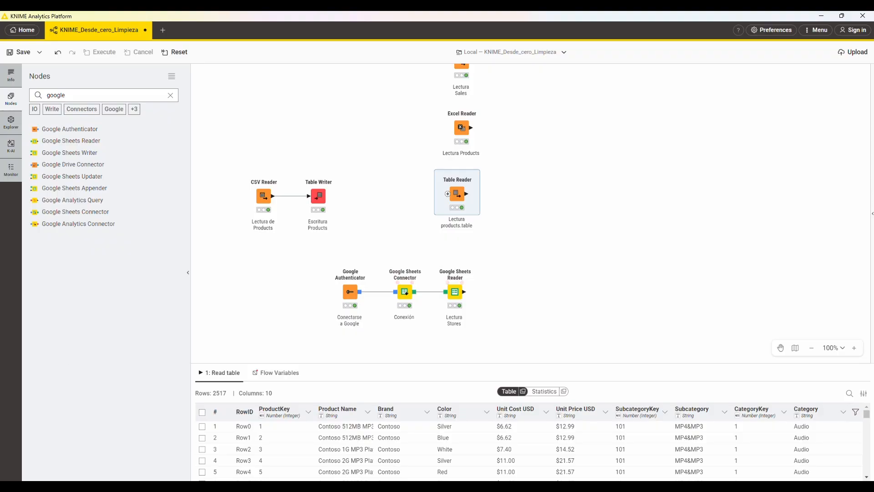
Add an SQLite Connector node below the Google Authenticator and a DB Query Reader node connected to its output.
scroll(347, 209, down, 2)
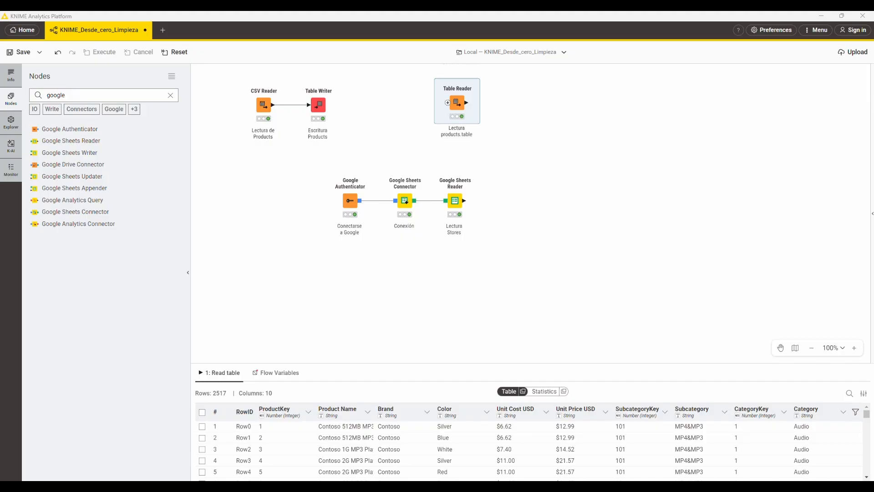
click(171, 95)
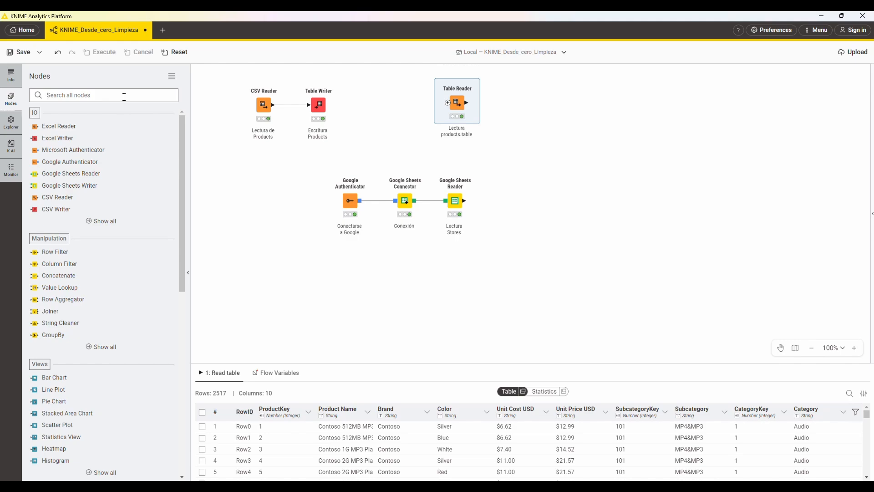
text(sql)
scroll(383, 267, down, 2)
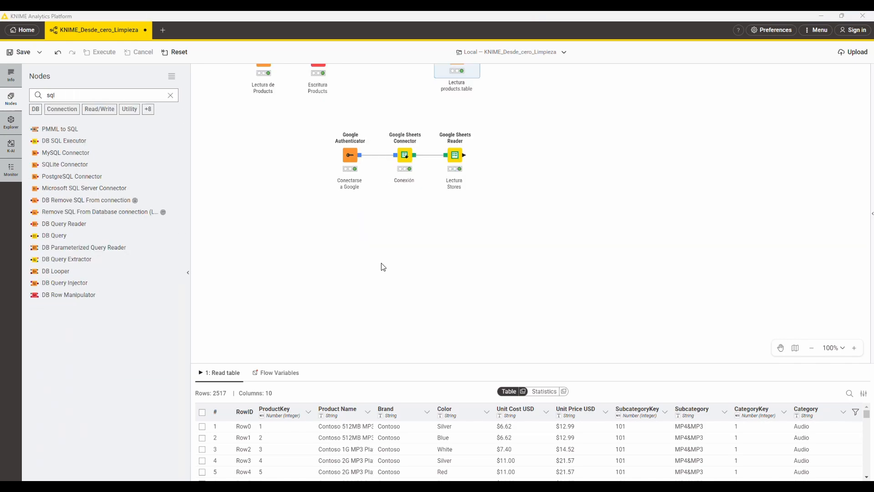
scroll(383, 267, down, 1)
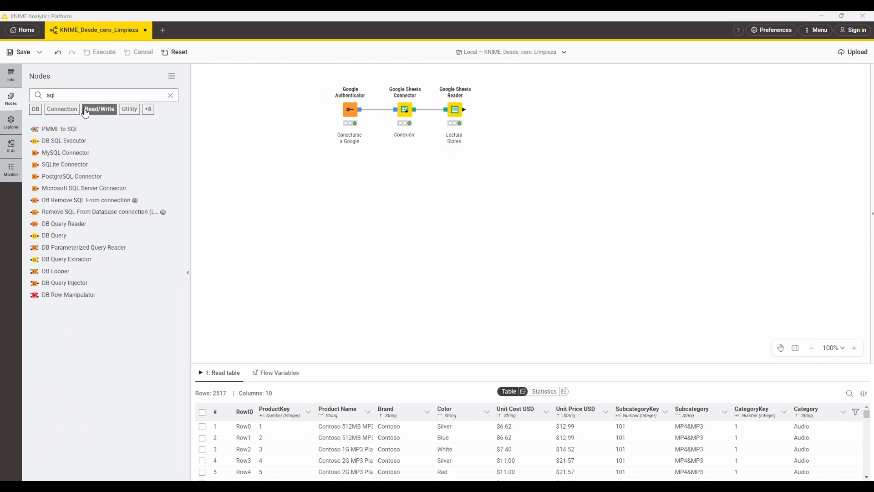
double_click(59, 165)
scroll(409, 218, down, 2)
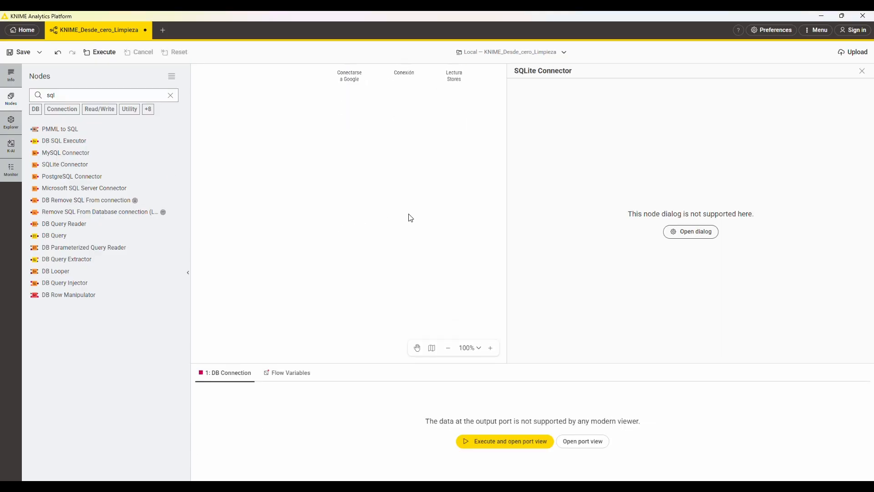
scroll(411, 217, up, 5)
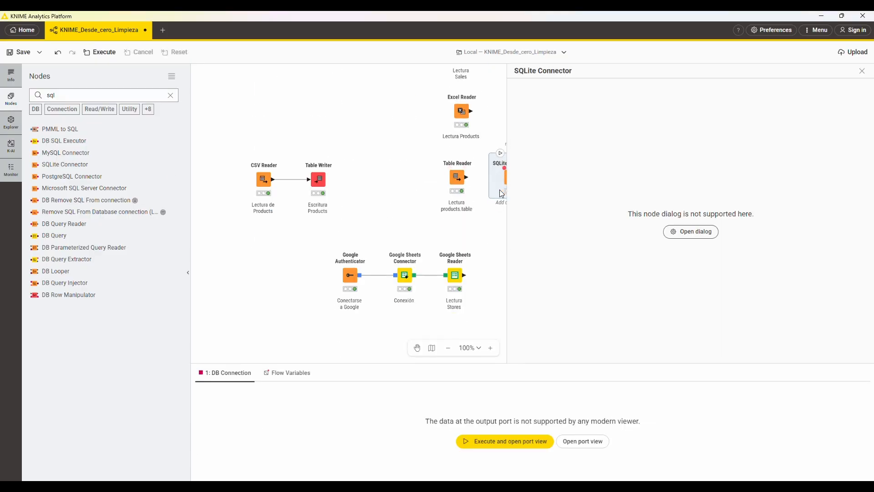
drag(500, 193, 329, 310)
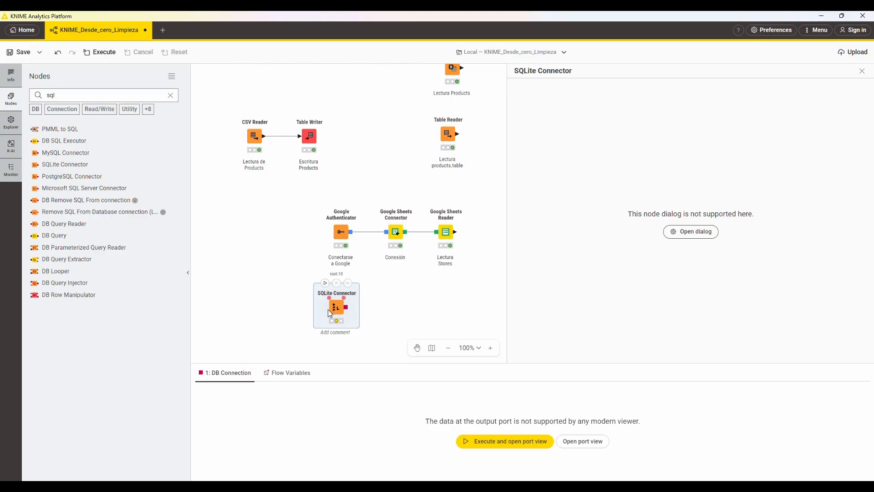
scroll(433, 298, down, 2)
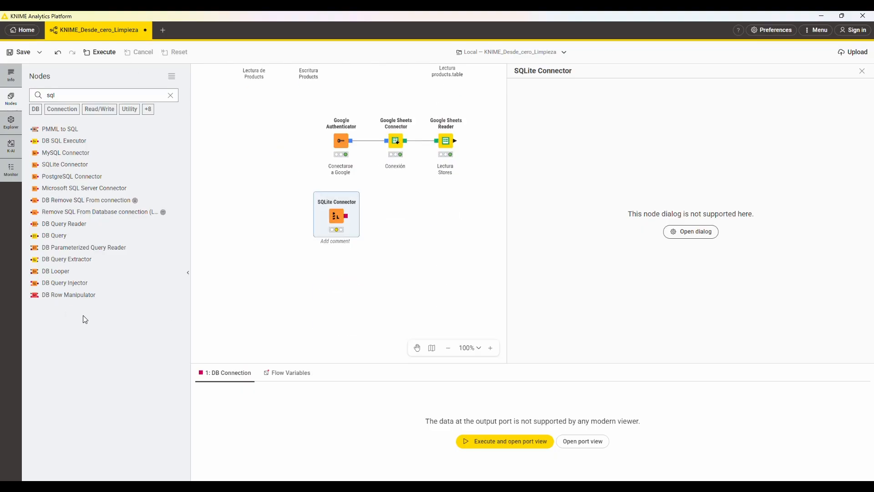
double_click(69, 223)
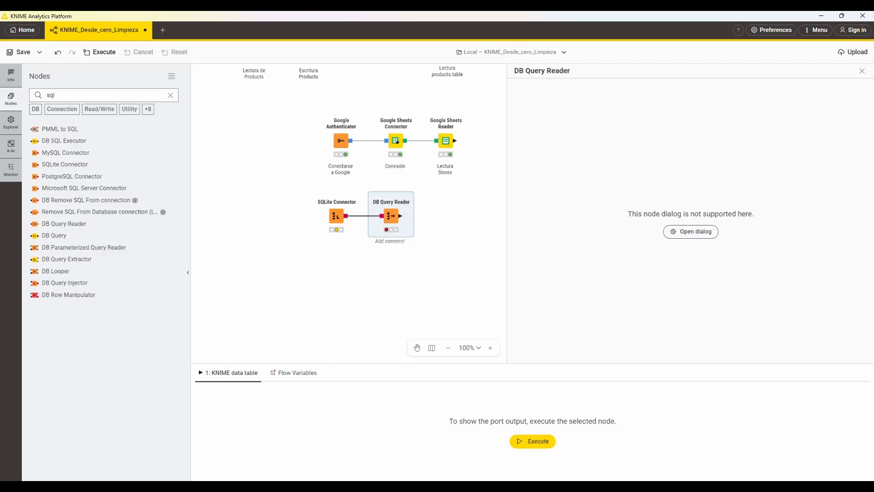
Set the SQLite Connector's location to a file path and browse to the personal user folder on drive C.
click(336, 216)
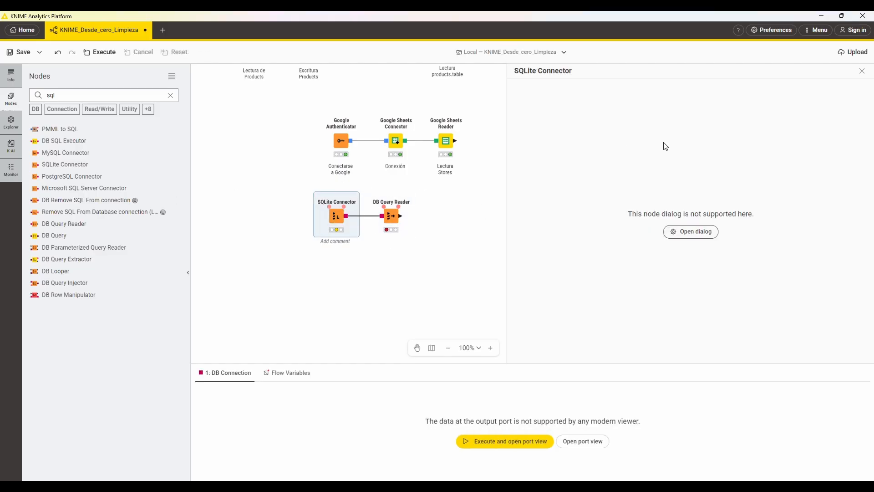
click(689, 231)
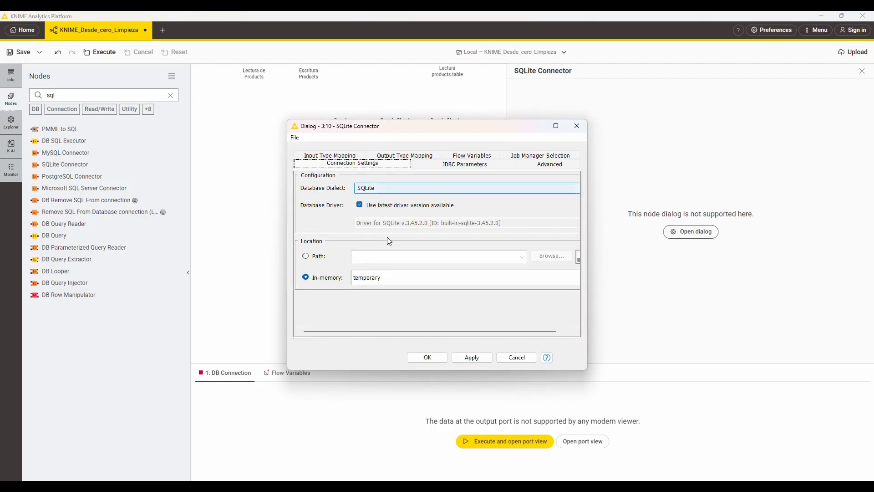
click(306, 256)
click(550, 258)
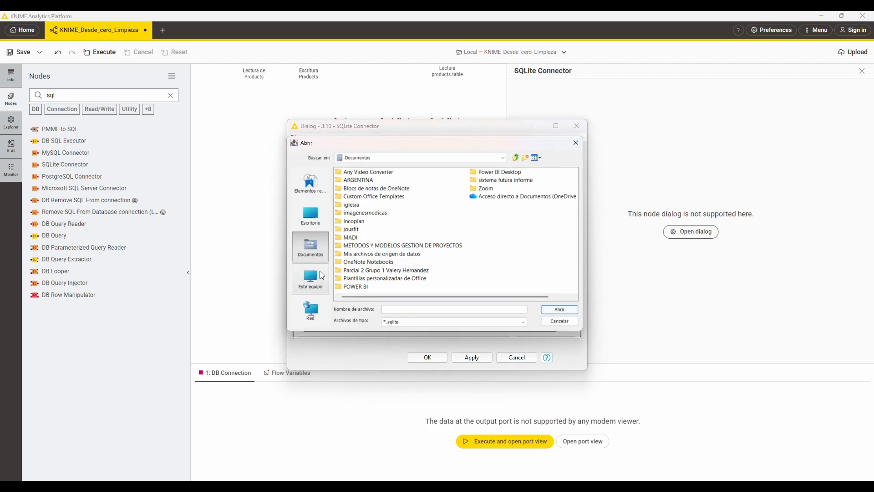
click(328, 268)
double_click(346, 173)
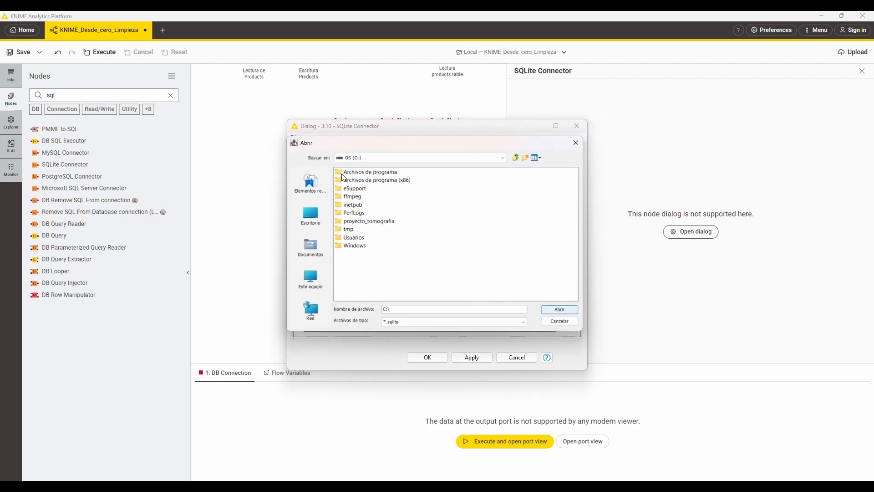
double_click(346, 238)
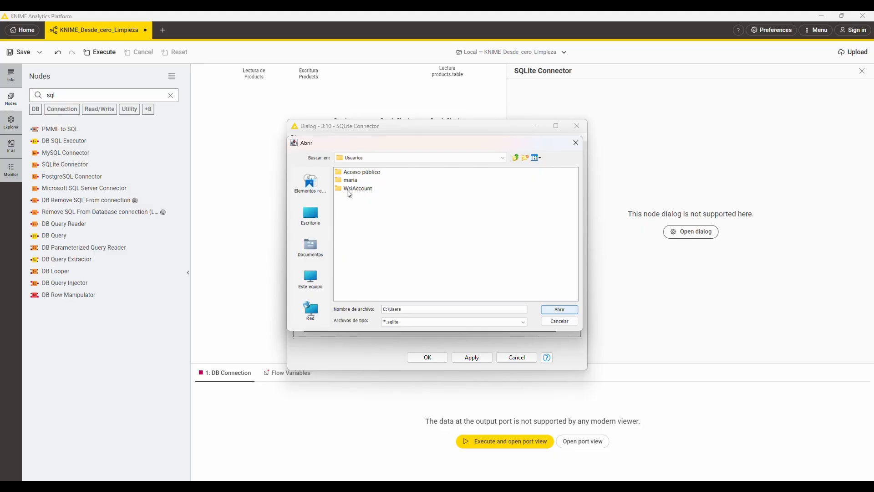
double_click(344, 180)
Choose Sales.sqlite from knime-workspace\Curso ETL KNIME\data as the SQLite Connector's database file.
scroll(361, 277, right, 2)
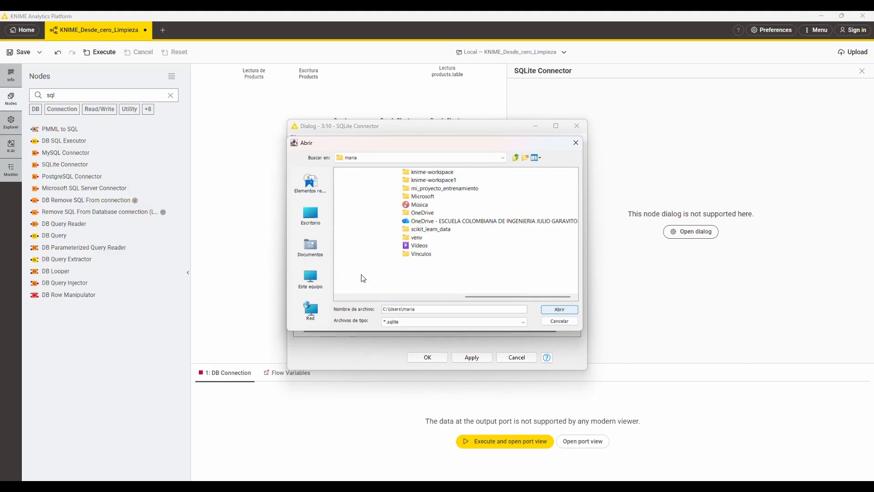
scroll(363, 278, left, 2)
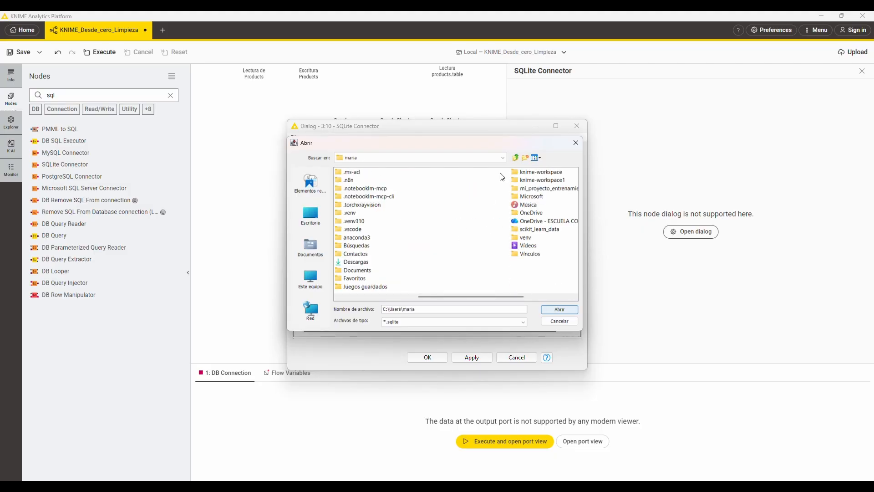
click(515, 172)
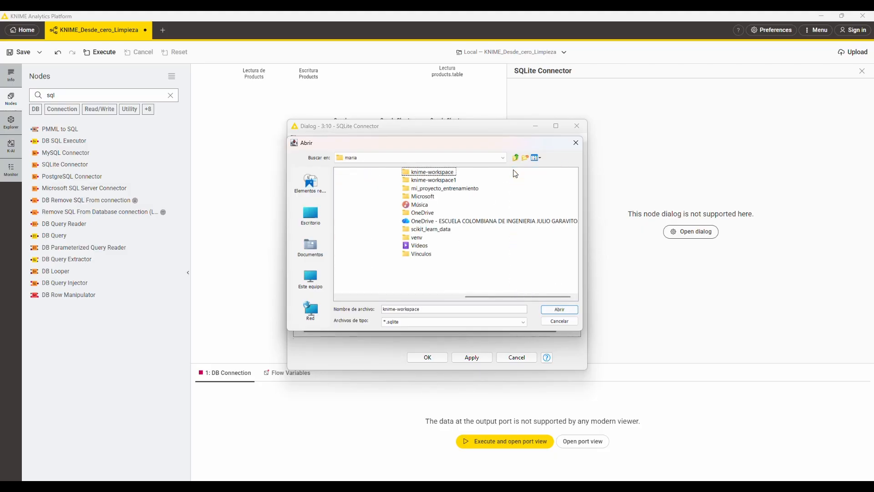
double_click(407, 172)
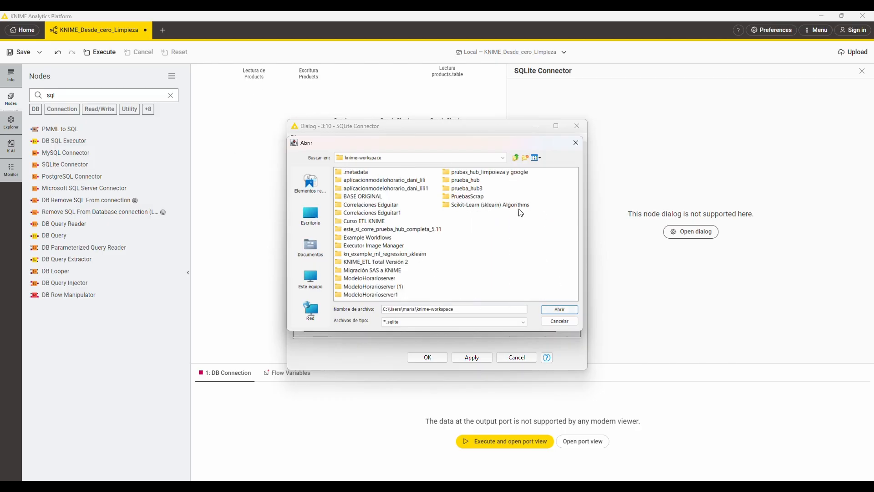
double_click(344, 222)
click(339, 174)
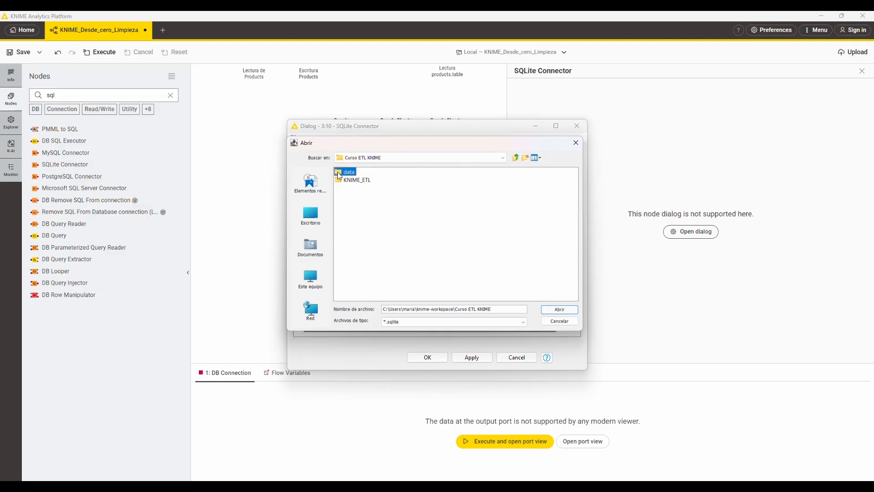
double_click(344, 173)
click(352, 172)
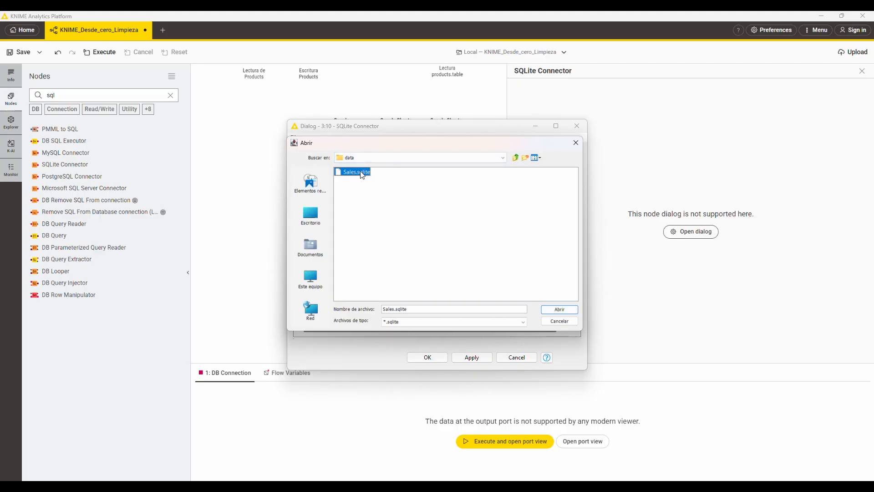
click(549, 310)
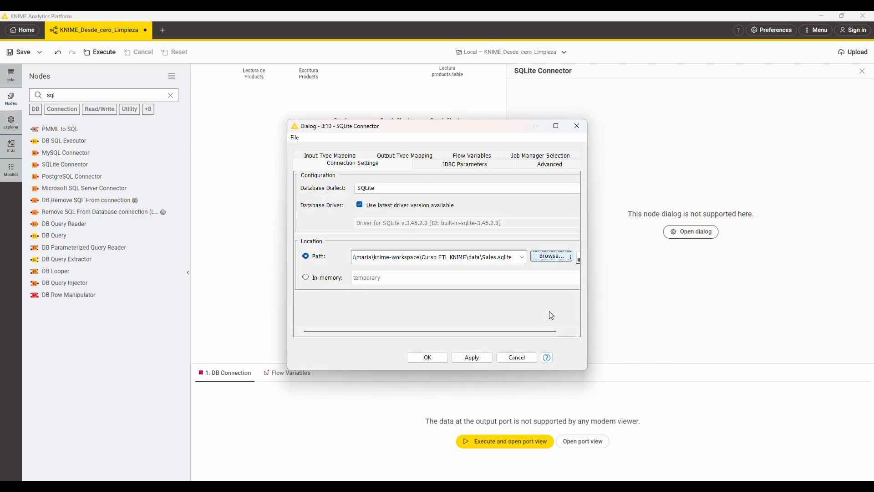
Confirm the SQLite Connector's connection settings and execute the node.
click(428, 358)
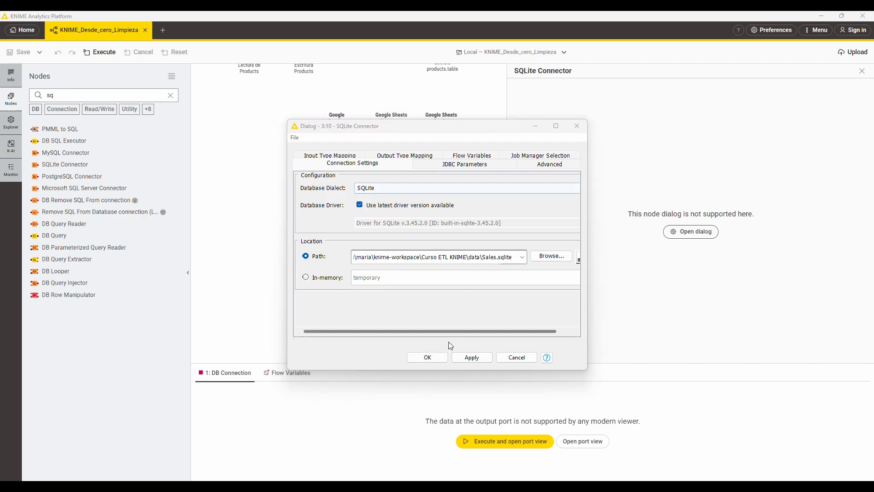
click(427, 357)
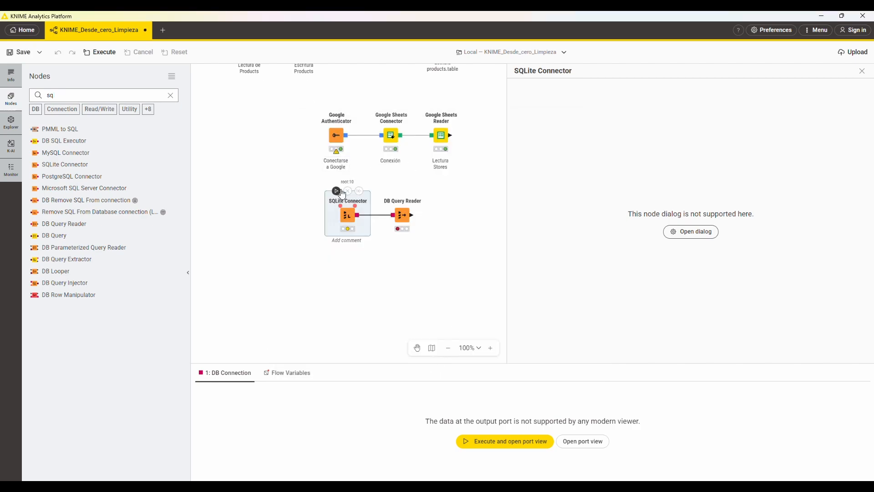
click(336, 190)
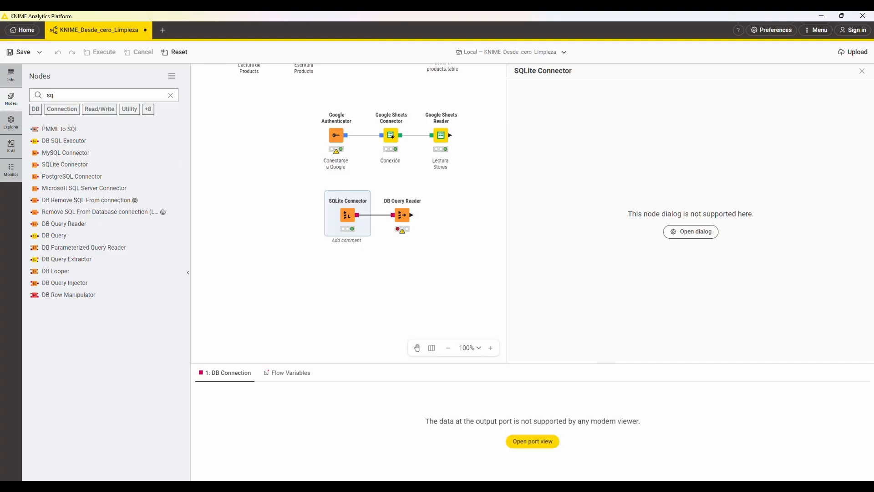
Set the DB Query Reader's SQL statement to Select* FROM "ProductNrAndPrice" and confirm the configuration.
click(402, 214)
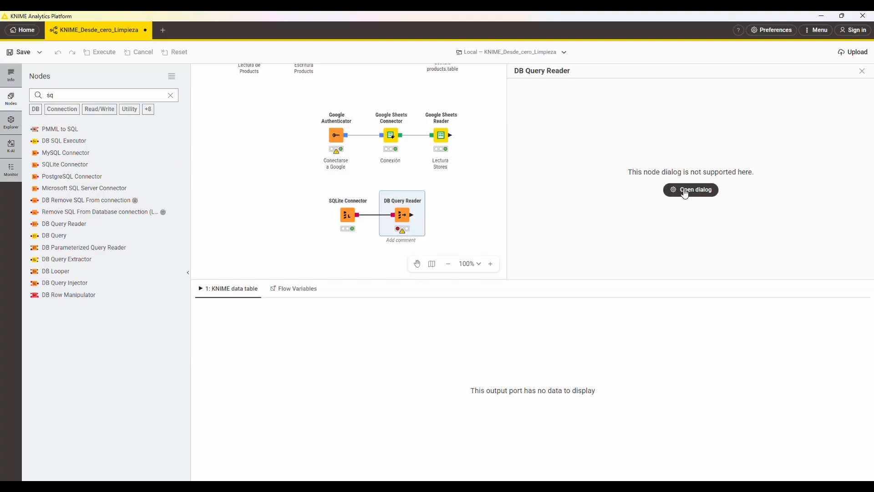
click(683, 189)
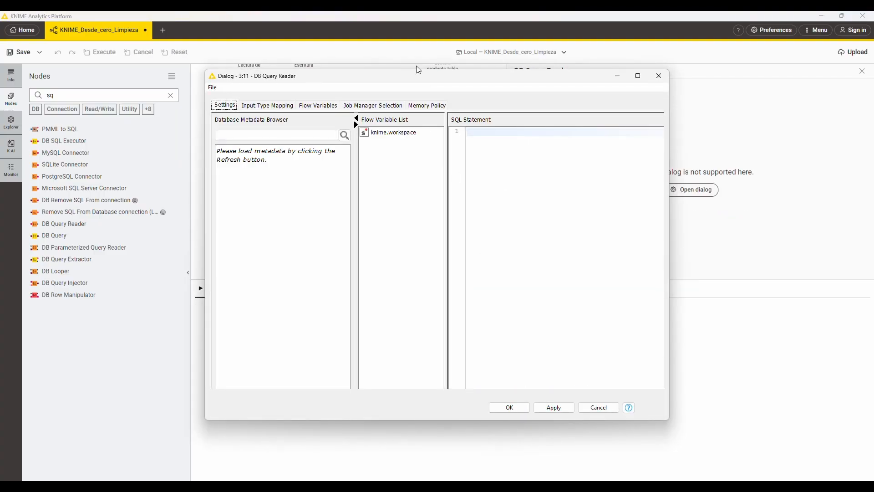
drag(418, 70, 469, 73)
click(597, 197)
key(Caps_Lock)
text(S)
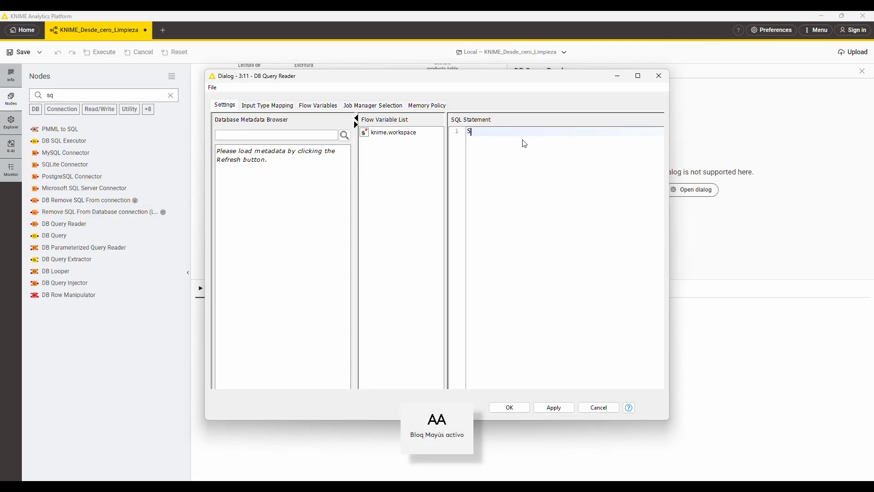
key(Caps_Lock)
text(elect)
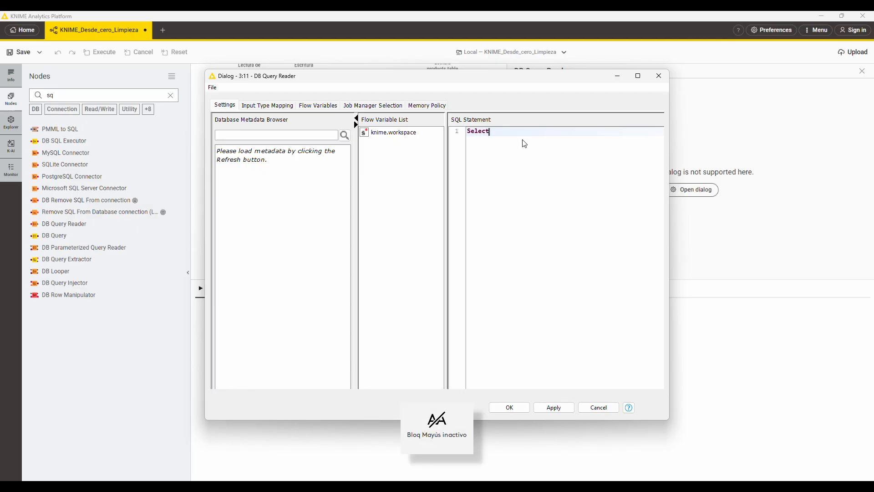
text( *)
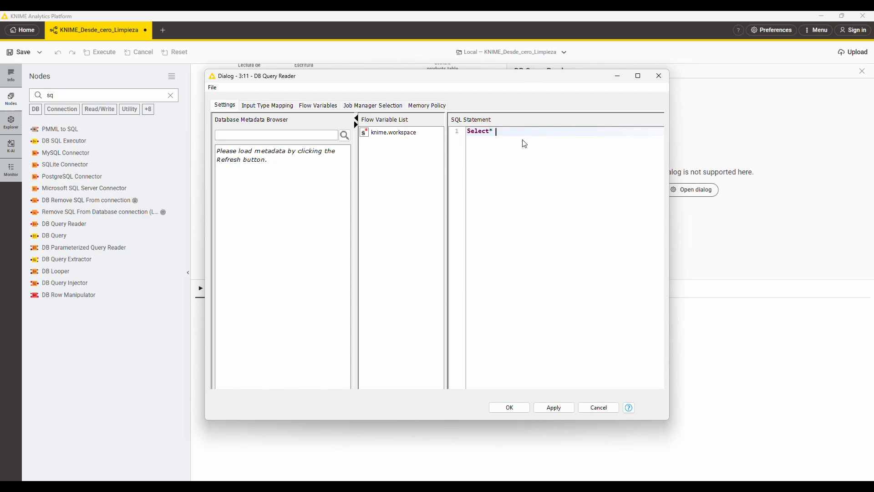
key(Return)
text(FROM "ProductNrAndPrice)
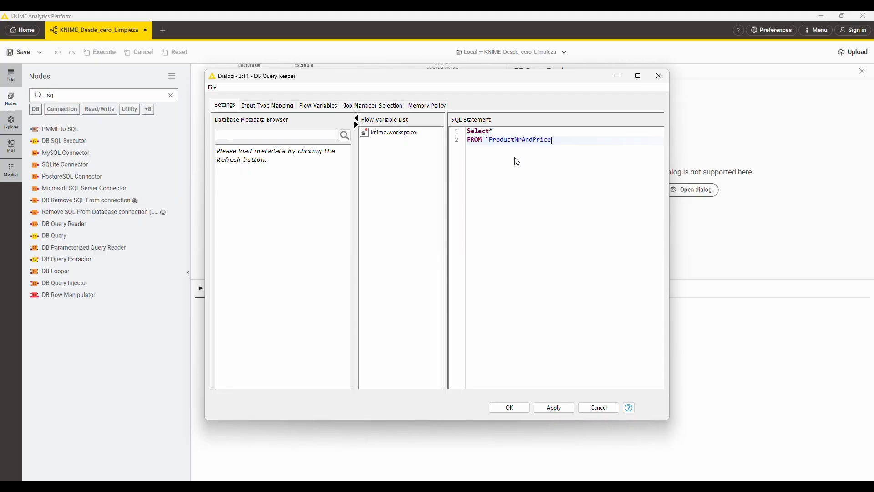
text(")
click(510, 407)
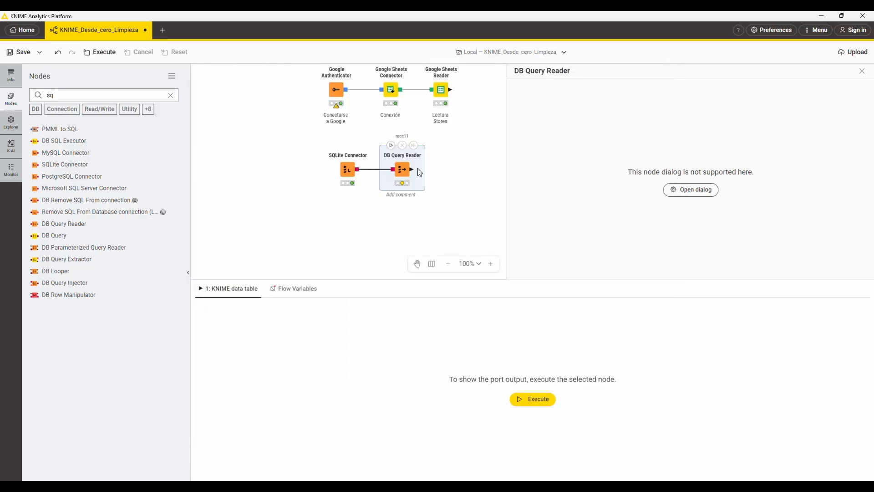
Execute the DB Query Reader node and examine its output table in an adjusted preview area.
click(391, 145)
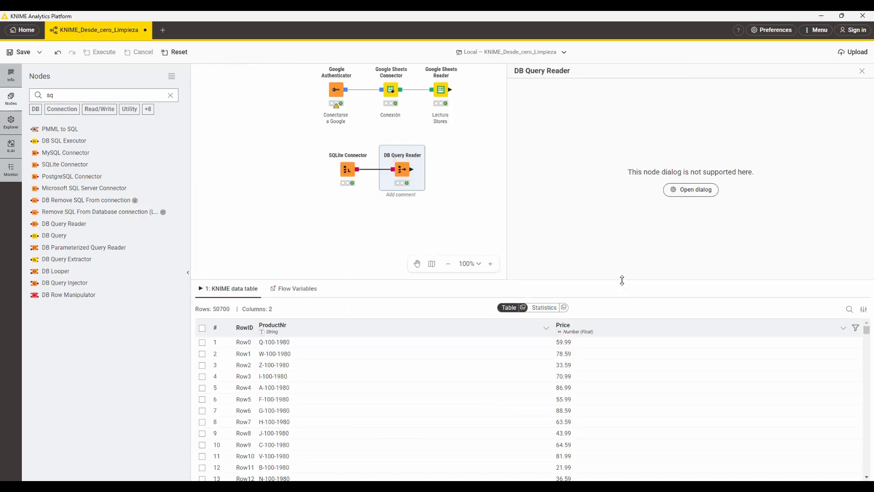
drag(623, 279, 619, 236)
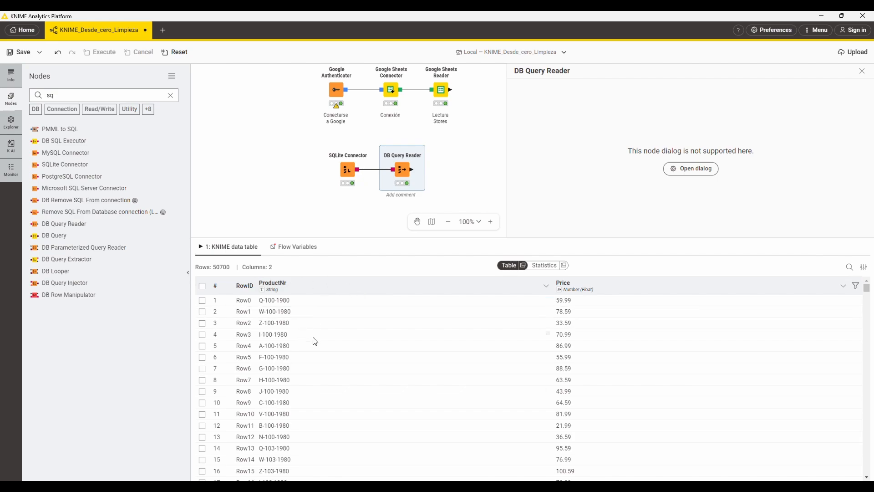
drag(510, 237, 510, 246)
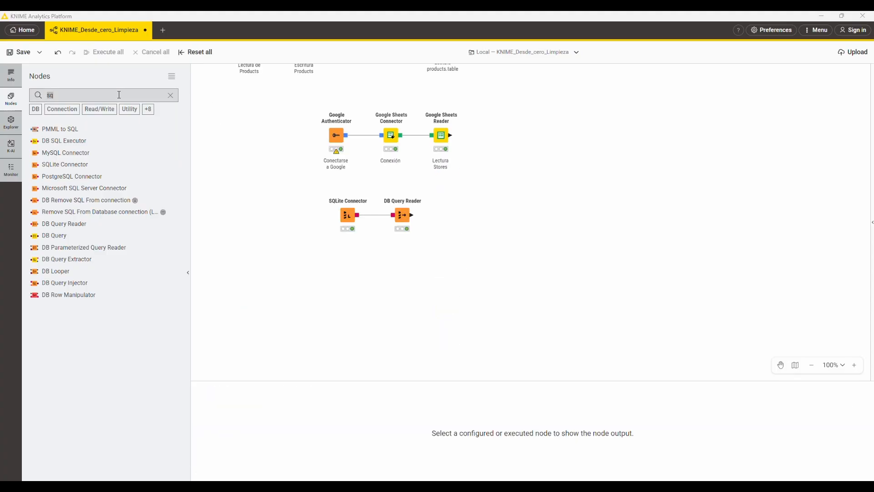
Add a CSV Reader node beside the database nodes and choose Exchange_Rates.csv from Curso ETL KNIME/data in the local space as its source.
text(csv)
drag(59, 129, 515, 177)
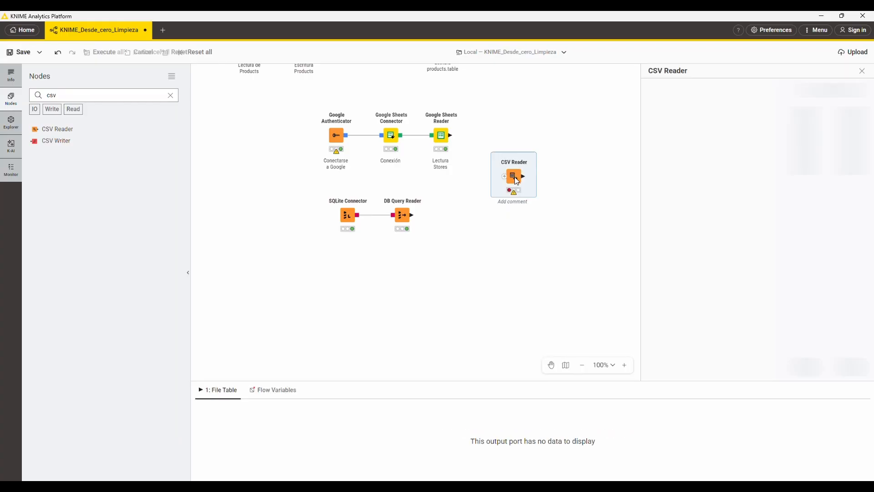
click(854, 153)
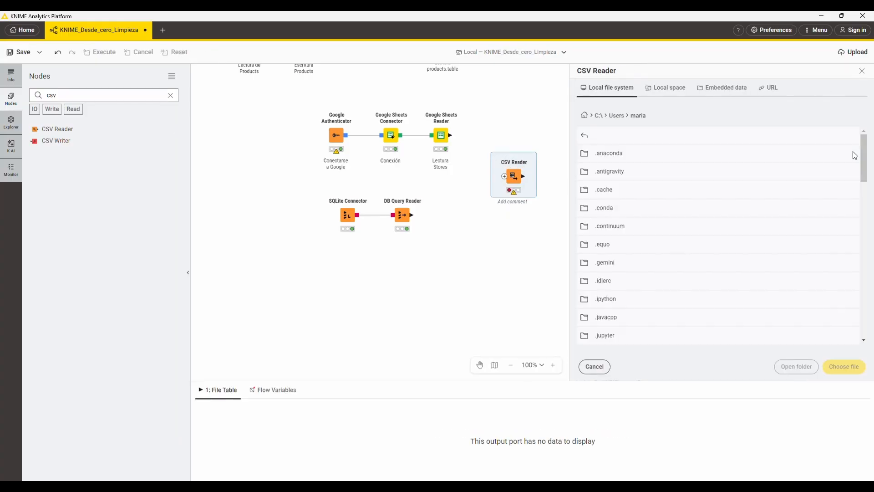
click(661, 94)
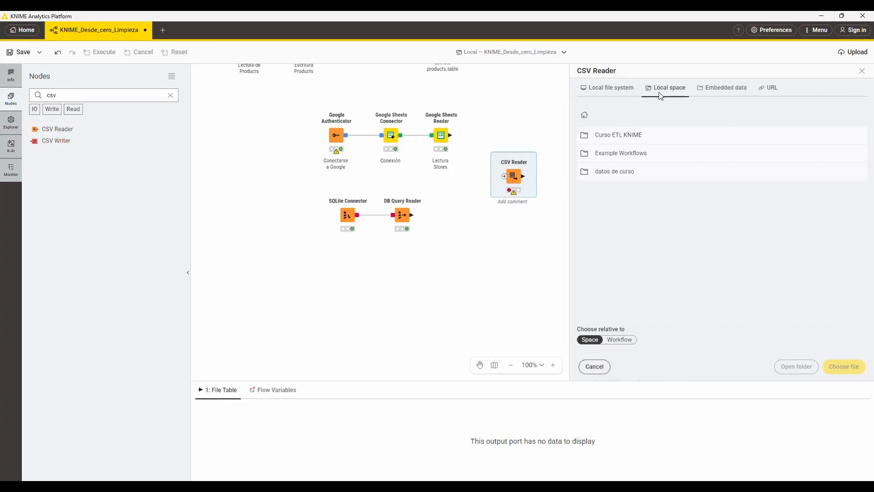
double_click(617, 139)
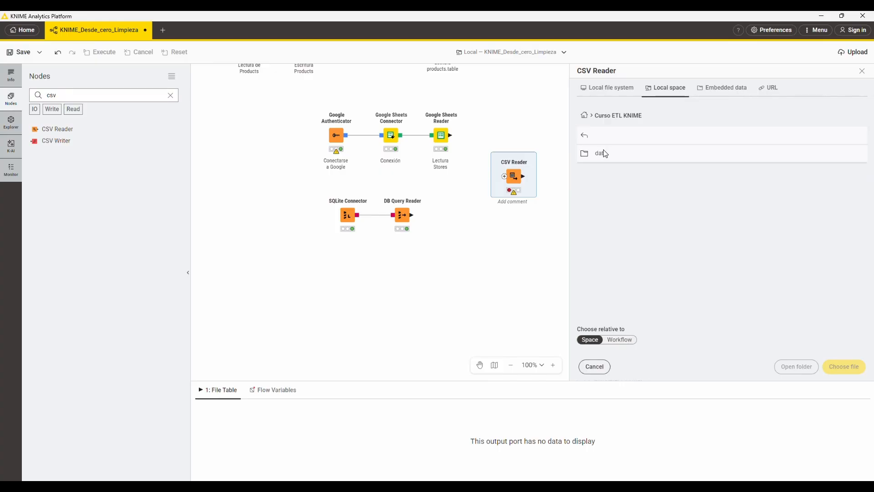
double_click(605, 154)
click(655, 152)
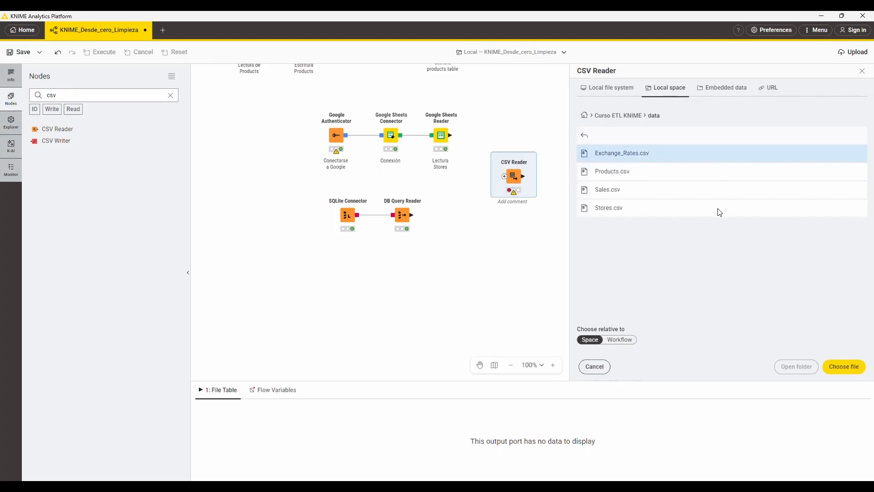
click(830, 367)
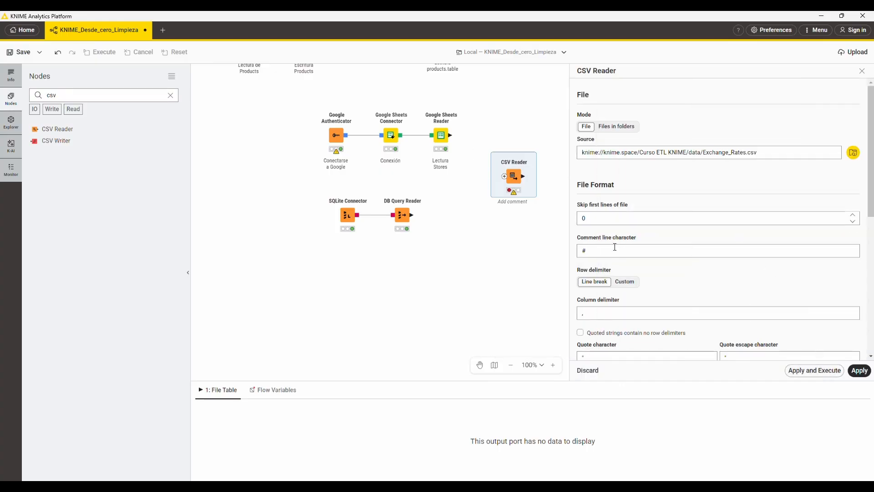
Apply the new CSV Reader's settings, execute the node and close its configuration.
scroll(683, 296, down, 5)
click(814, 370)
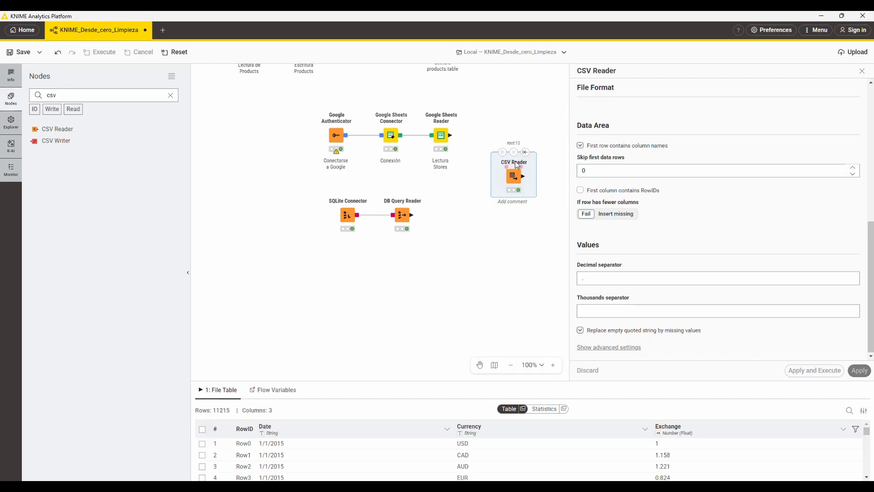
click(861, 71)
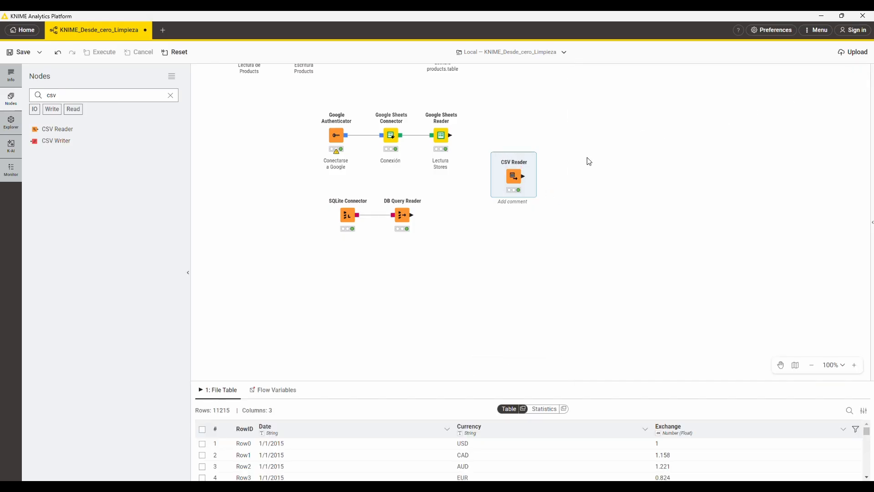
Collapse the node output preview and clear the csv filter from the node search.
scroll(583, 166, up, 2)
scroll(580, 175, down, 3)
scroll(579, 178, up, 3)
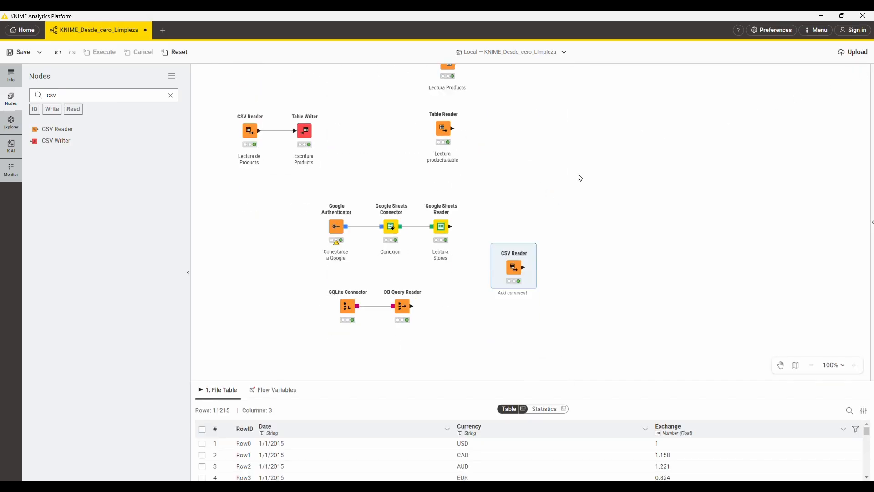
scroll(579, 176, down, 3)
scroll(576, 180, up, 5)
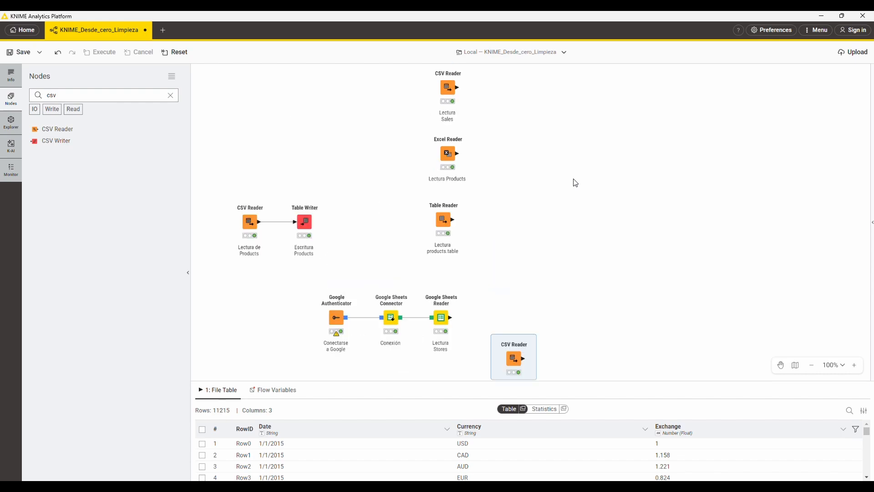
scroll(436, 168, down, 5)
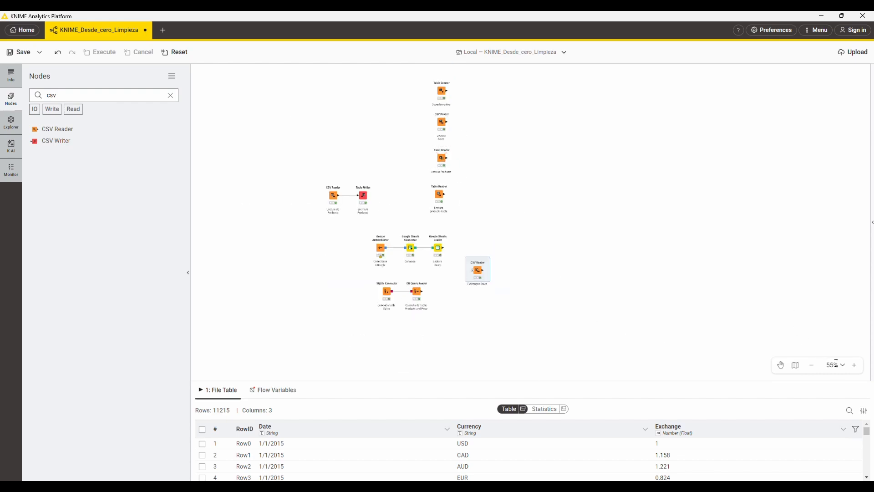
click(554, 380)
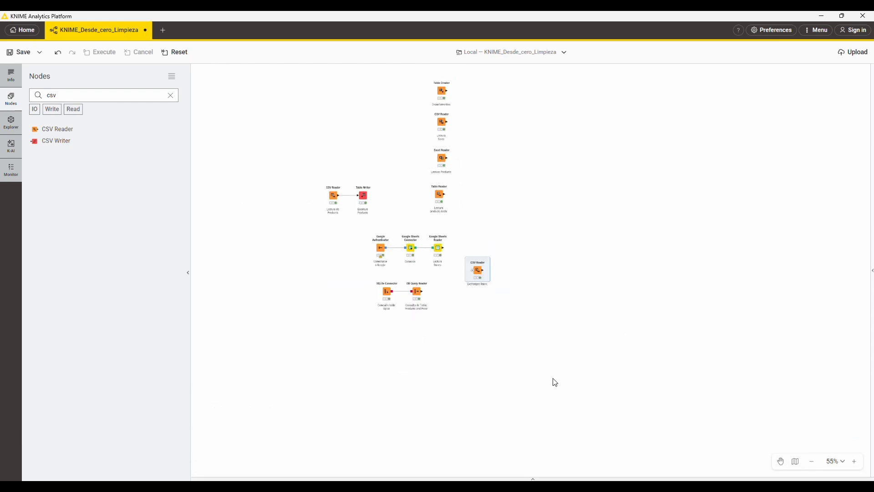
click(170, 95)
Add a new workflow annotation and enlarge it until it encloses all the reader nodes.
drag(283, 93, 564, 408)
right_click(491, 201)
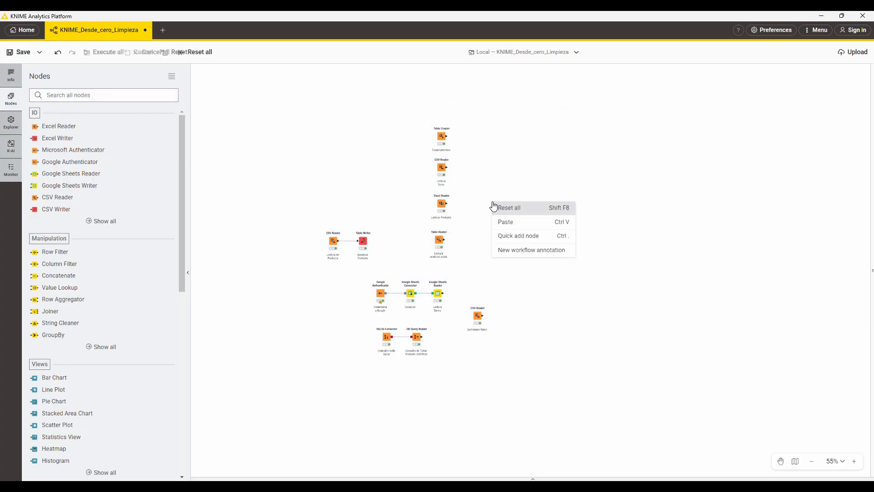
click(558, 260)
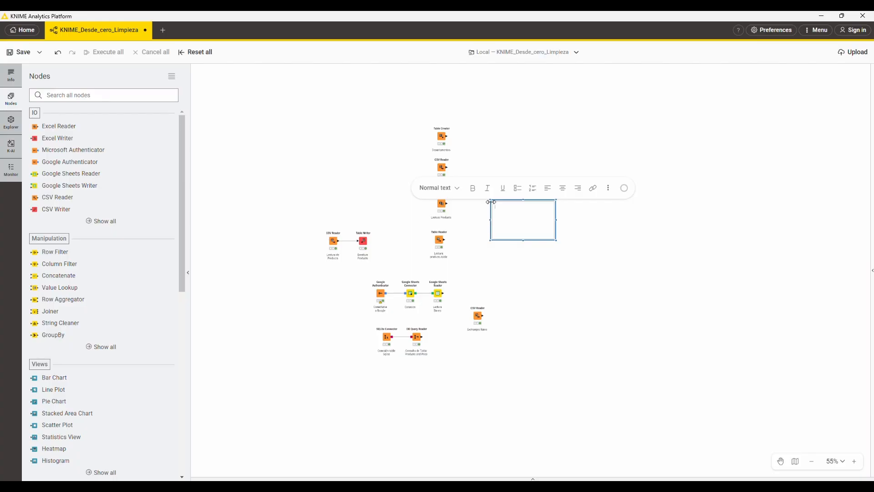
drag(491, 201, 258, 104)
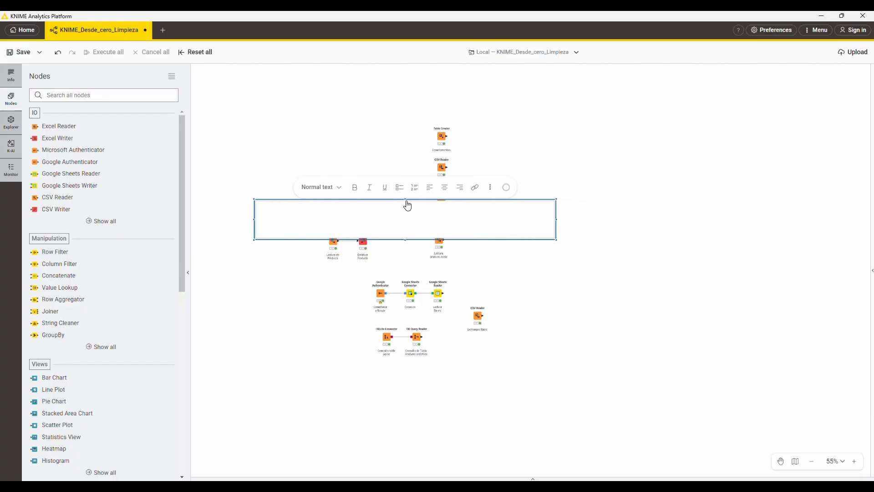
drag(406, 201, 412, 114)
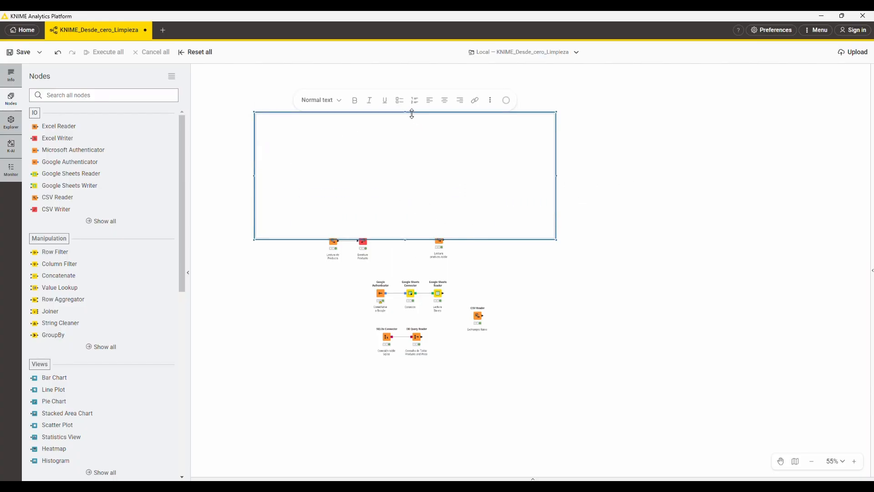
drag(406, 239, 414, 403)
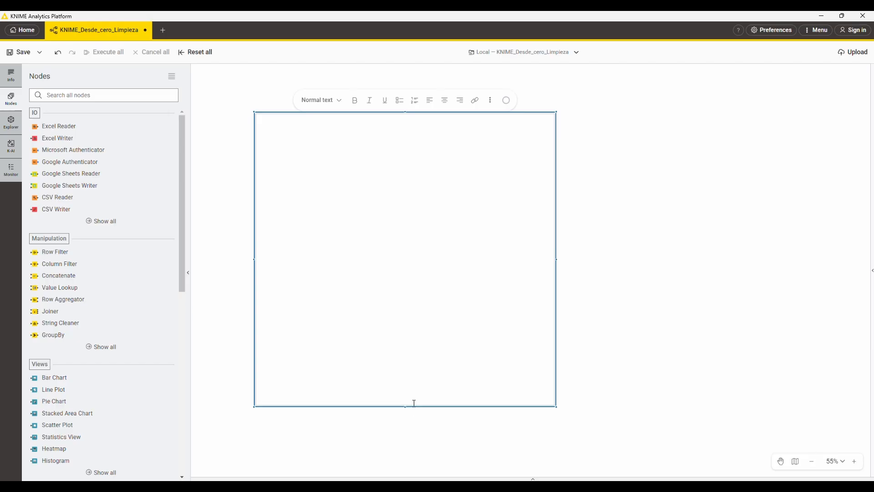
click(589, 175)
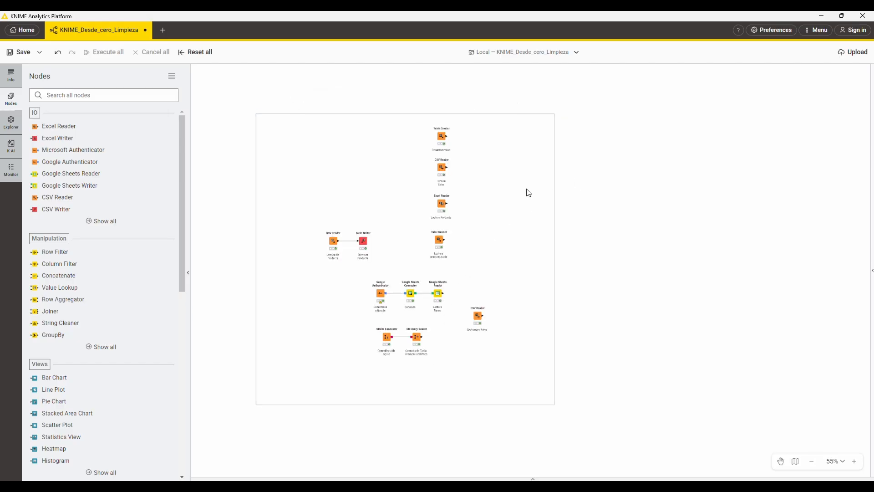
Narrow the workflow annotation from both sides so it fits more closely around the nodes.
click(505, 115)
drag(555, 259, 510, 262)
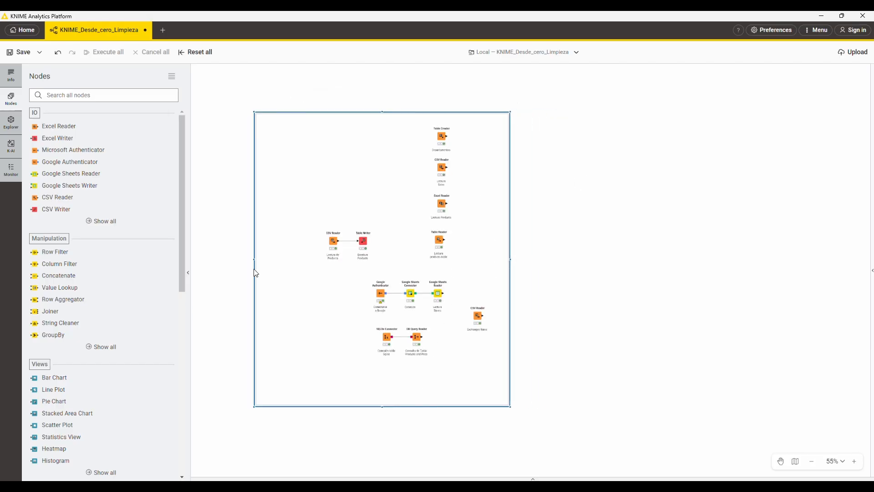
drag(253, 260, 308, 272)
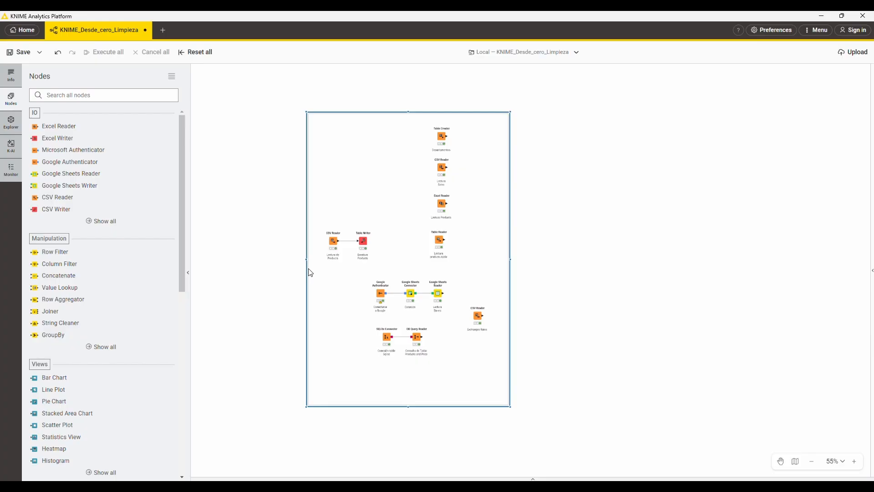
Enter "Lectura de datos" as the workflow annotation's text and format it as Heading 1.
double_click(378, 123)
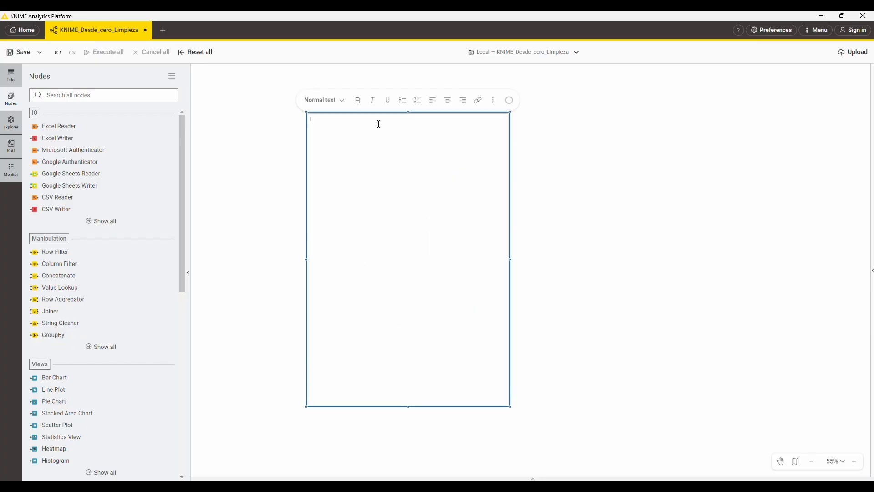
text(LEVC)
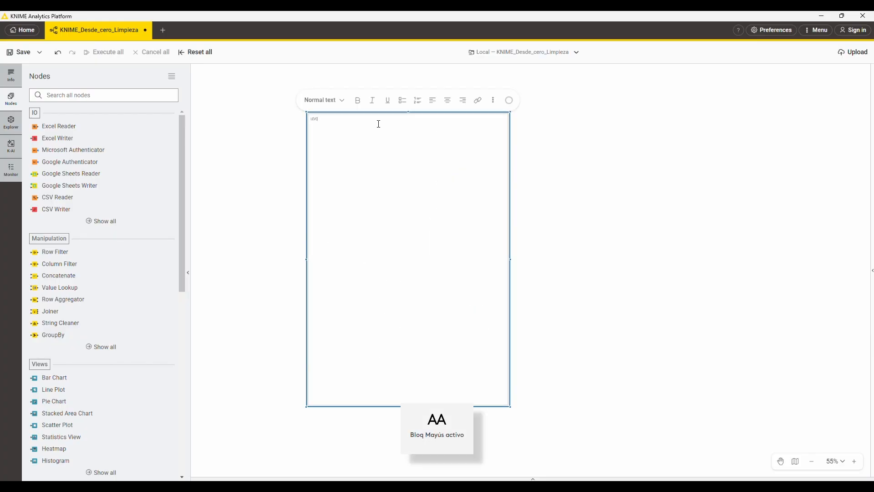
key(BackSpace)
key(BackSpace)
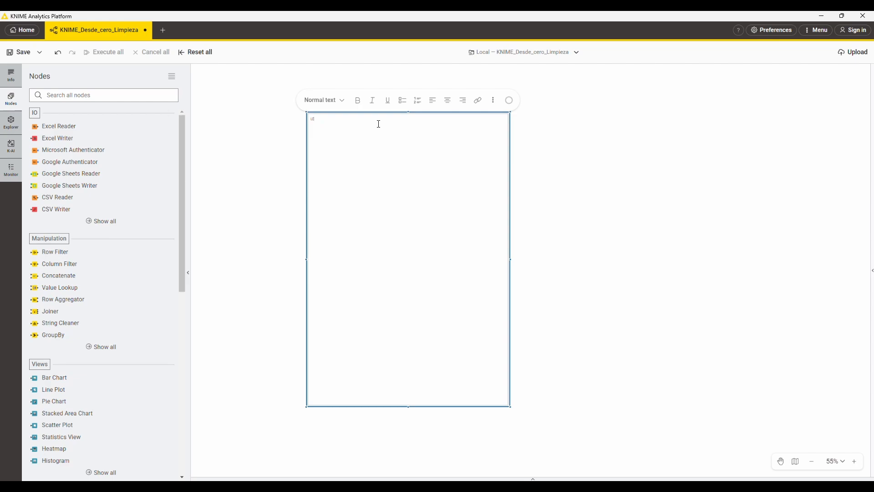
key(Caps_Lock)
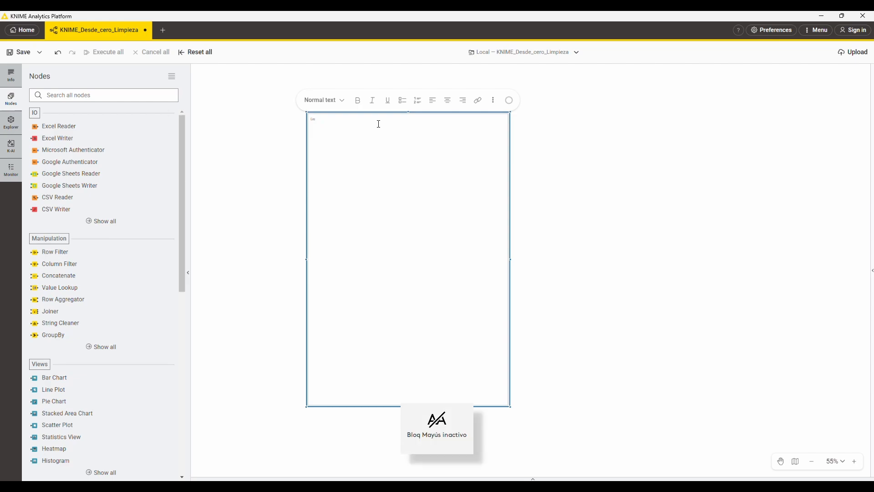
text(ctura de datos)
click(327, 100)
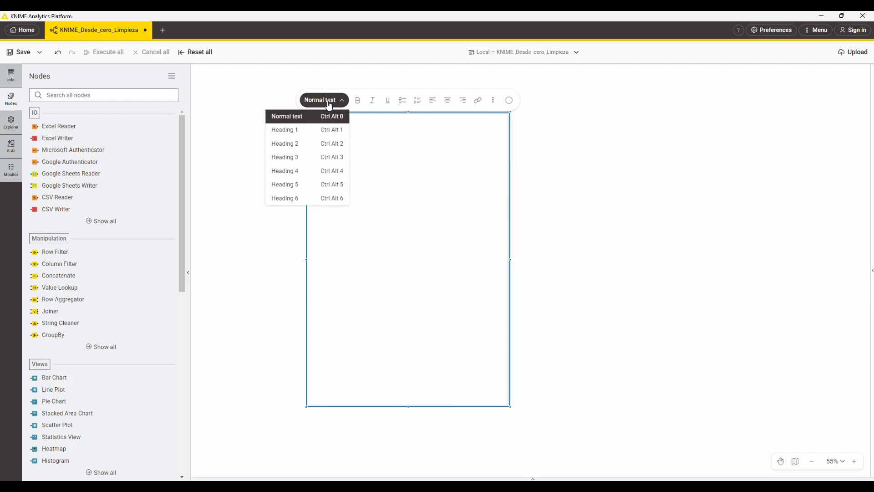
click(332, 131)
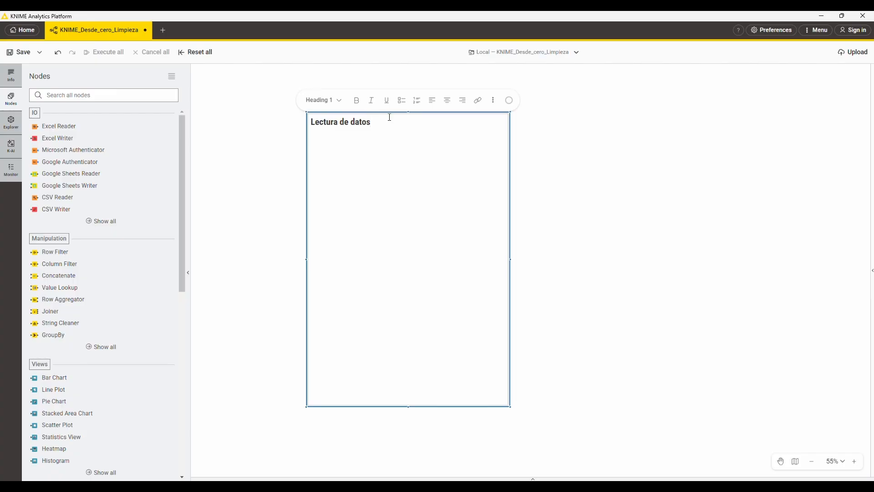
Center the "Lectura de datos" heading and set the annotation's border color to orange.
key(alt+Tab)
click(431, 103)
click(447, 100)
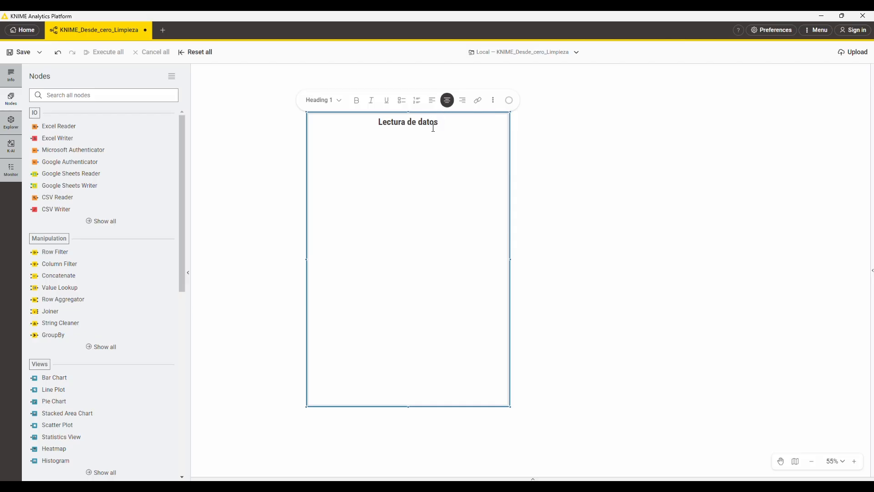
click(509, 100)
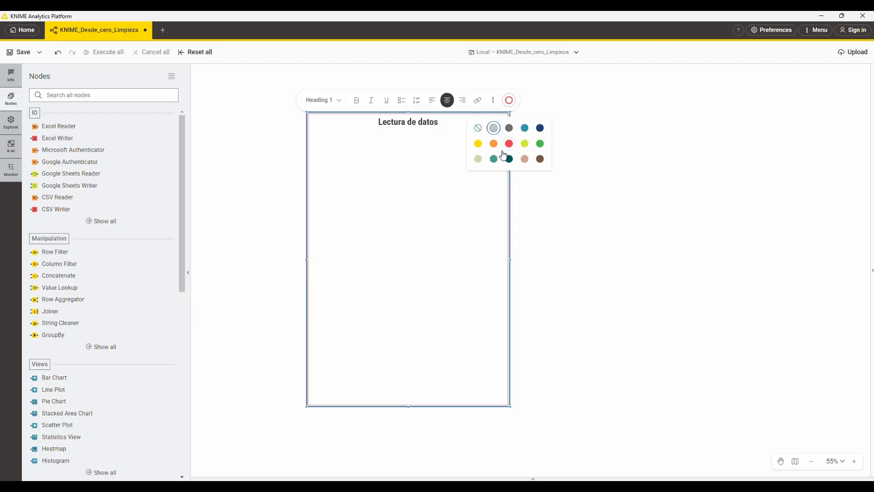
click(496, 142)
click(547, 162)
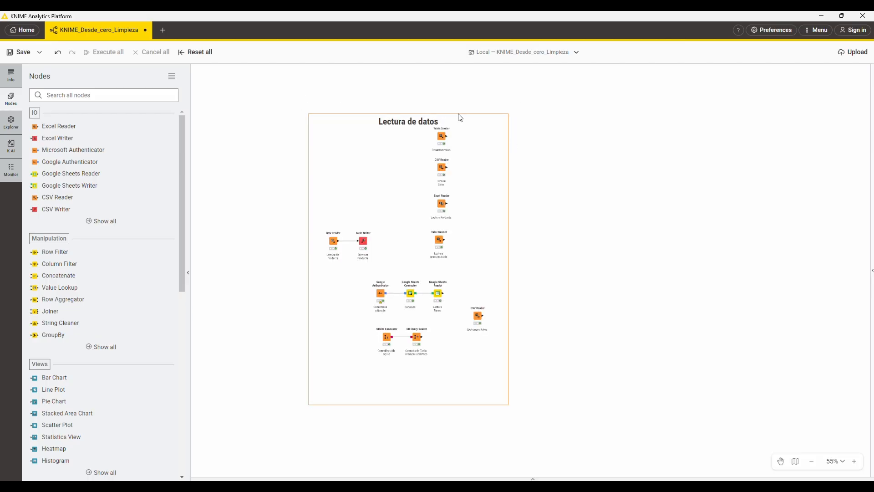
Extend the annotation's upper edge to give the heading room and raise its lower edge to just below the SQLite nodes.
click(447, 117)
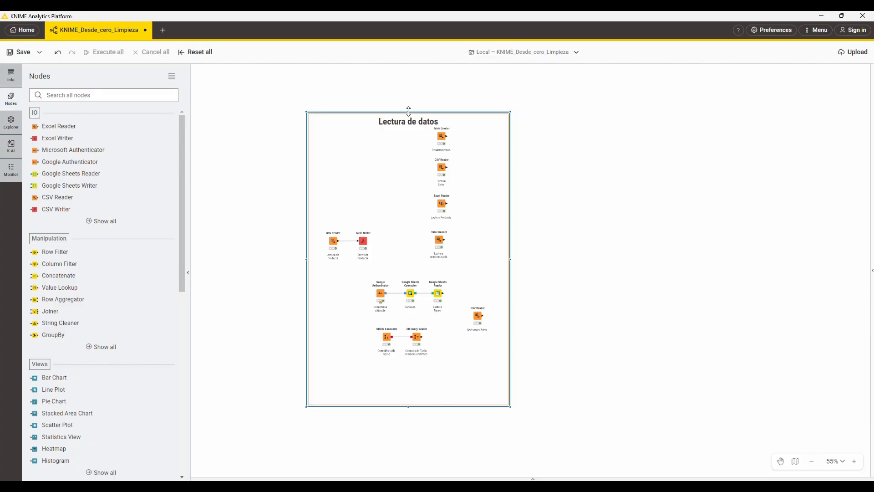
drag(408, 112, 408, 104)
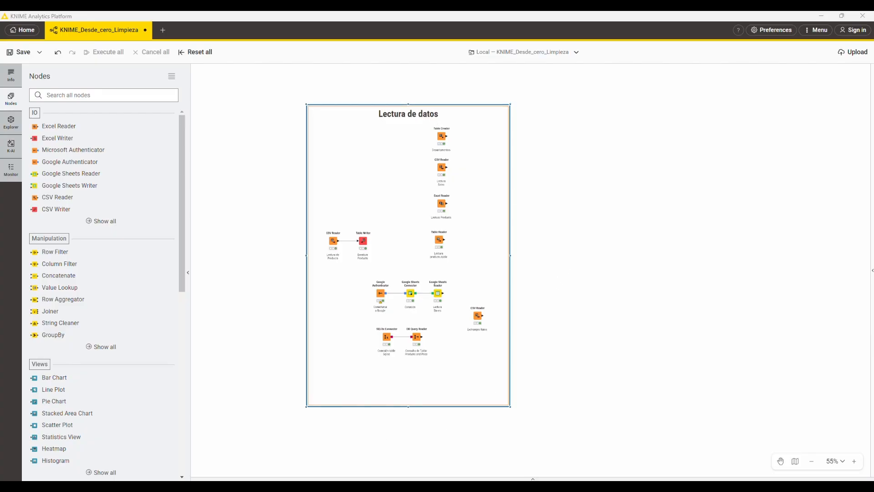
drag(412, 403, 422, 369)
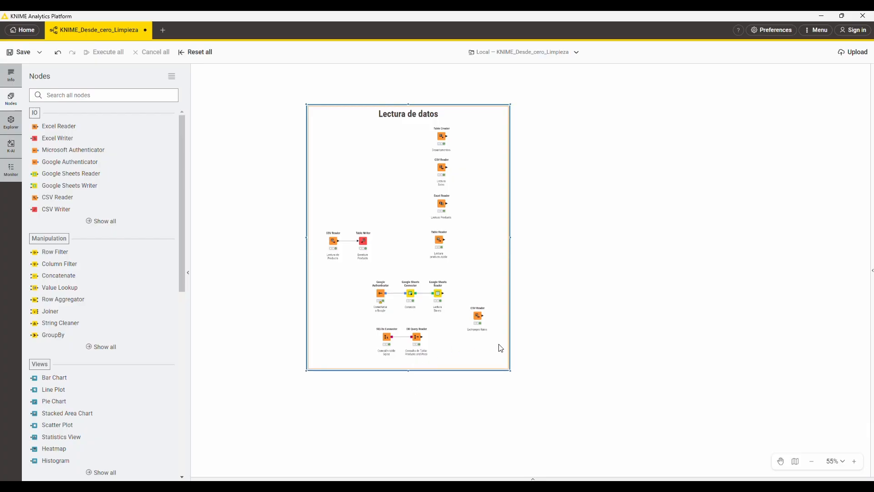
Collapse the node repository and shift the Table Reader node slightly to line up with the Excel Reader above it.
scroll(600, 321, up, 3)
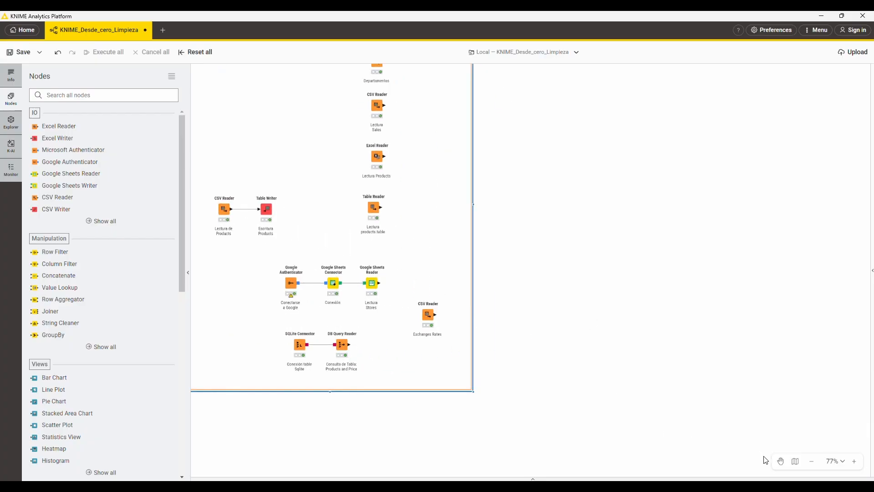
click(188, 272)
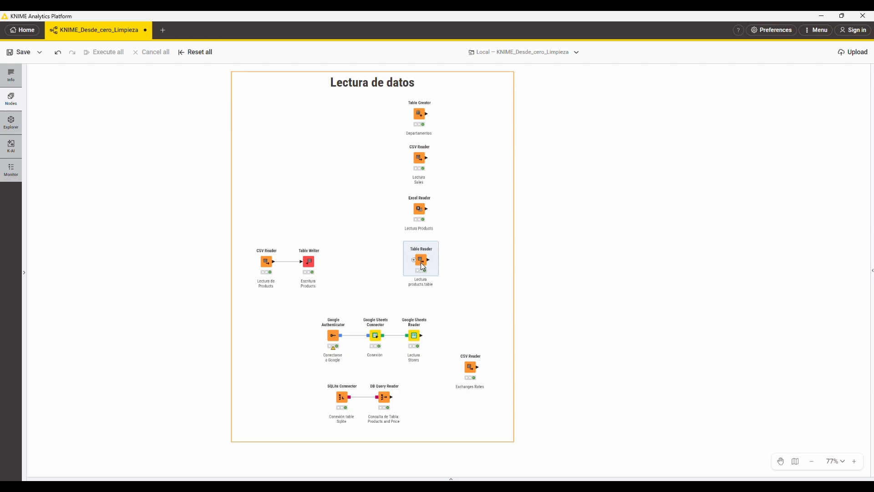
click(422, 267)
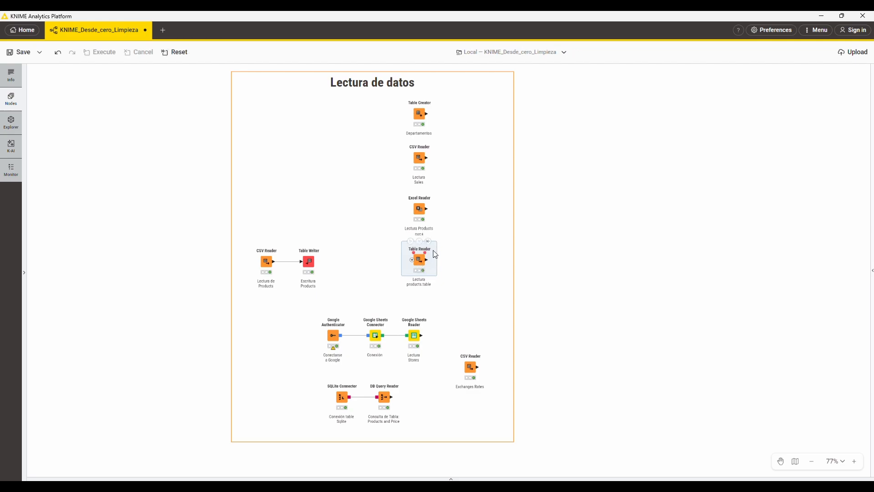